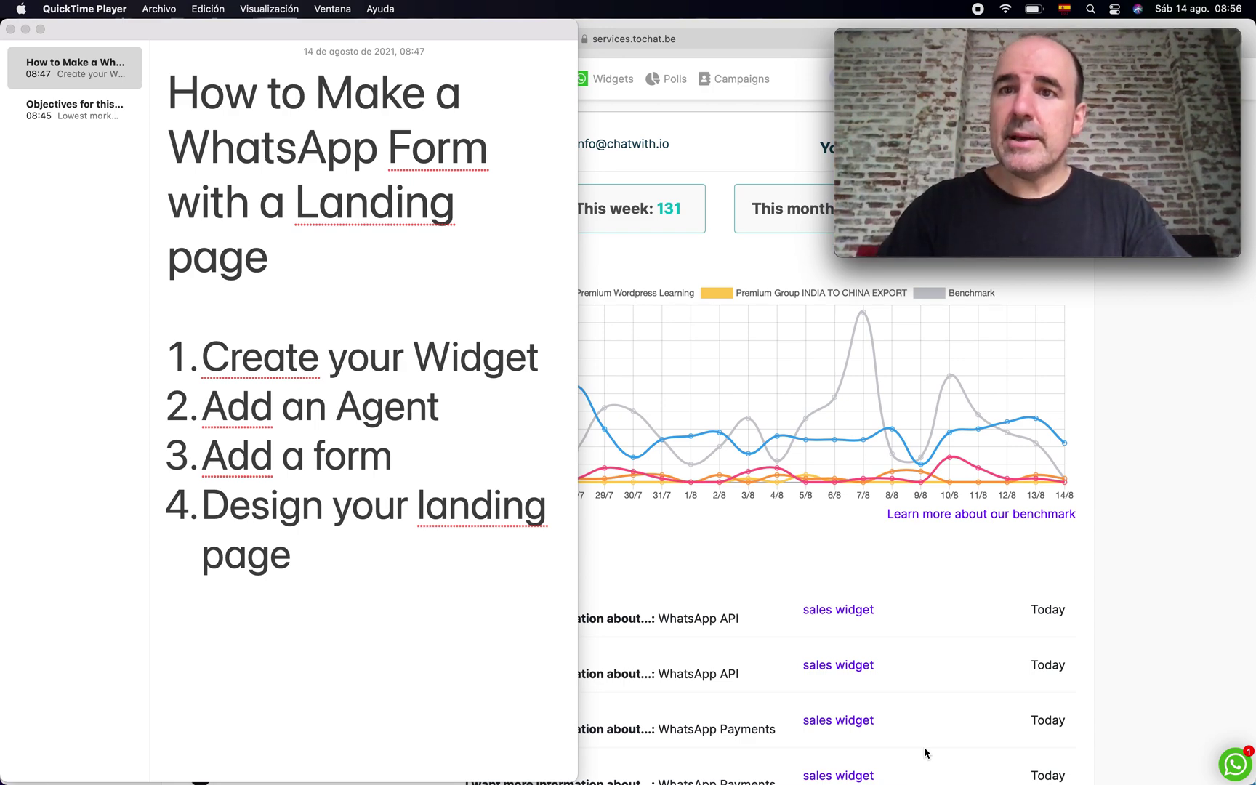
- View the existing sales widget's settings, then begin a new widget from My widgets
mouse_move(950, 43)
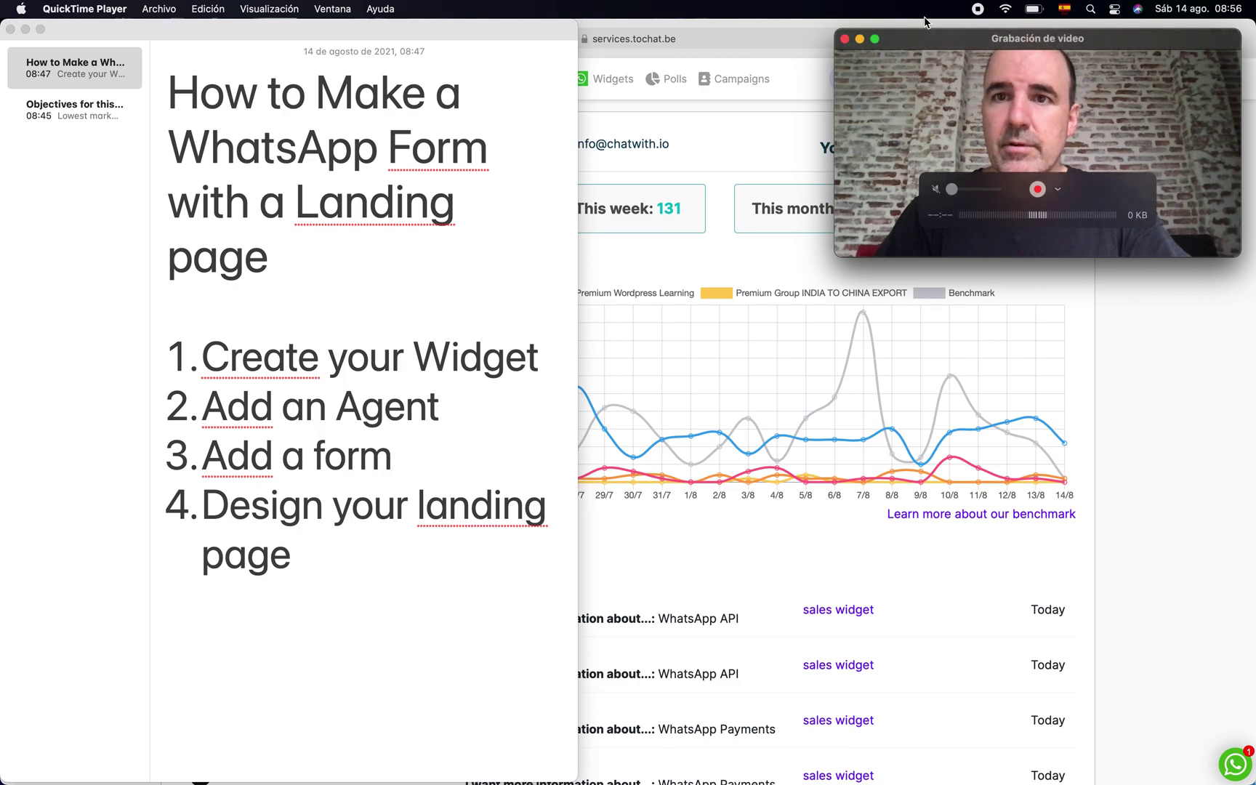
drag(950, 42, 958, 33)
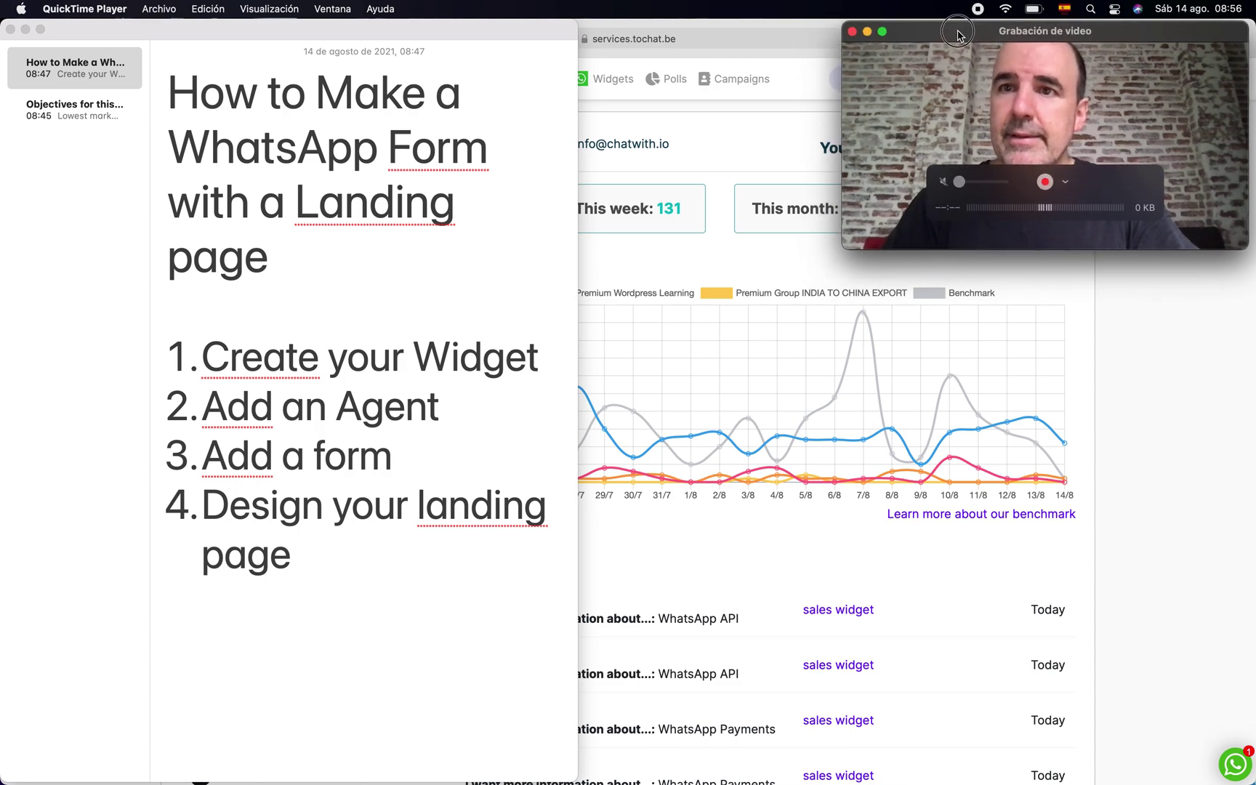
click(1110, 305)
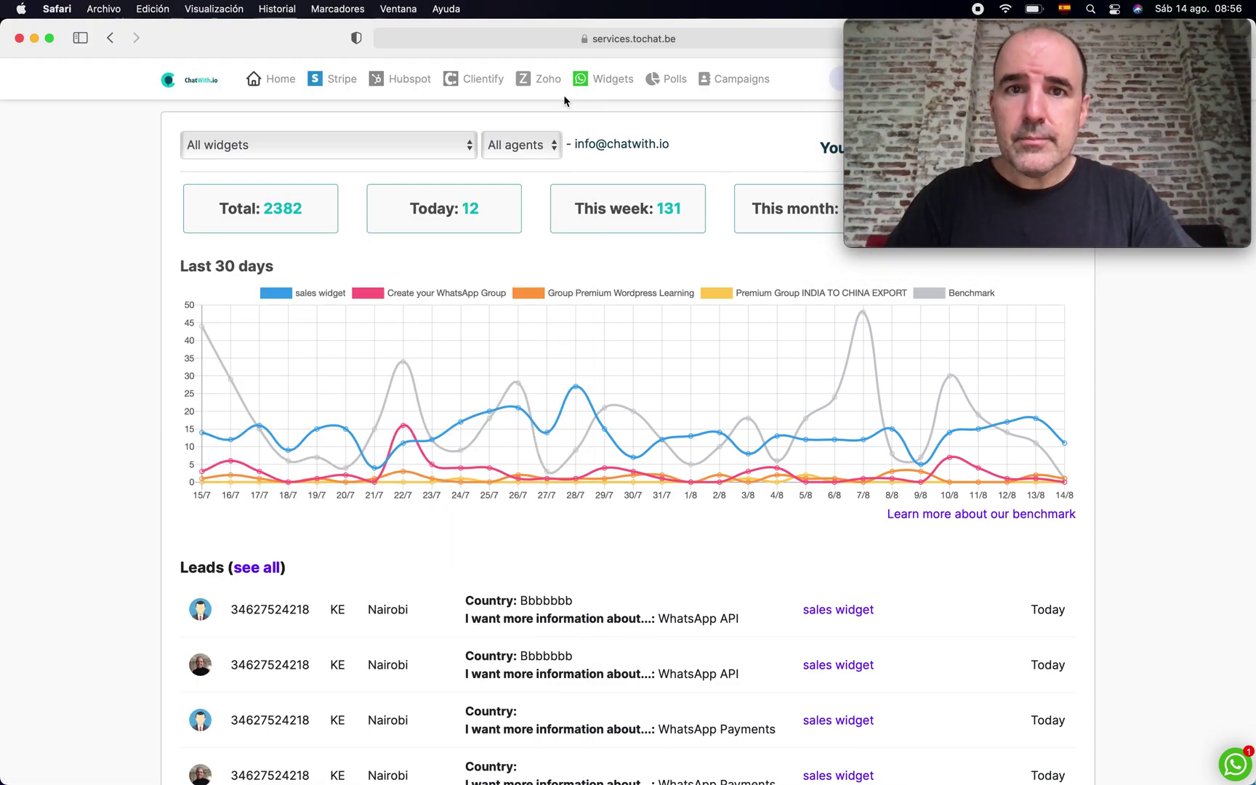
click(592, 79)
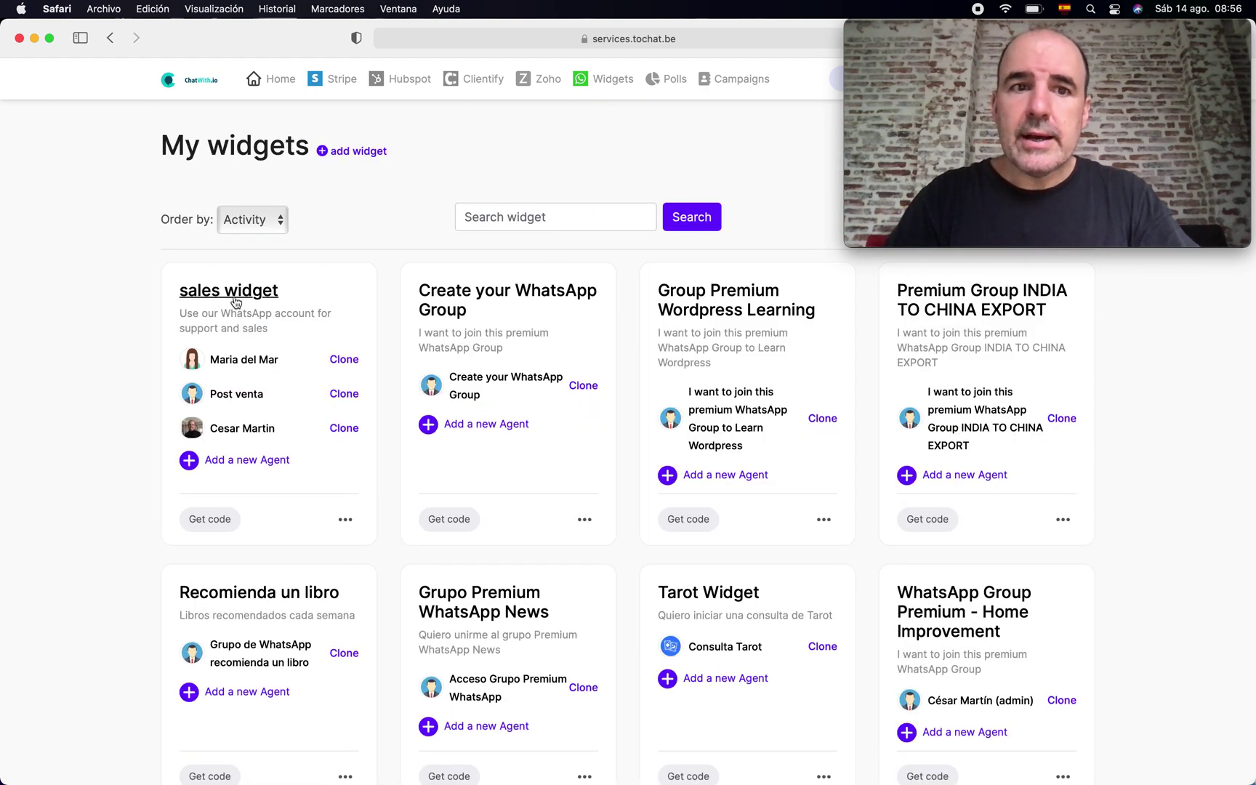
click(236, 300)
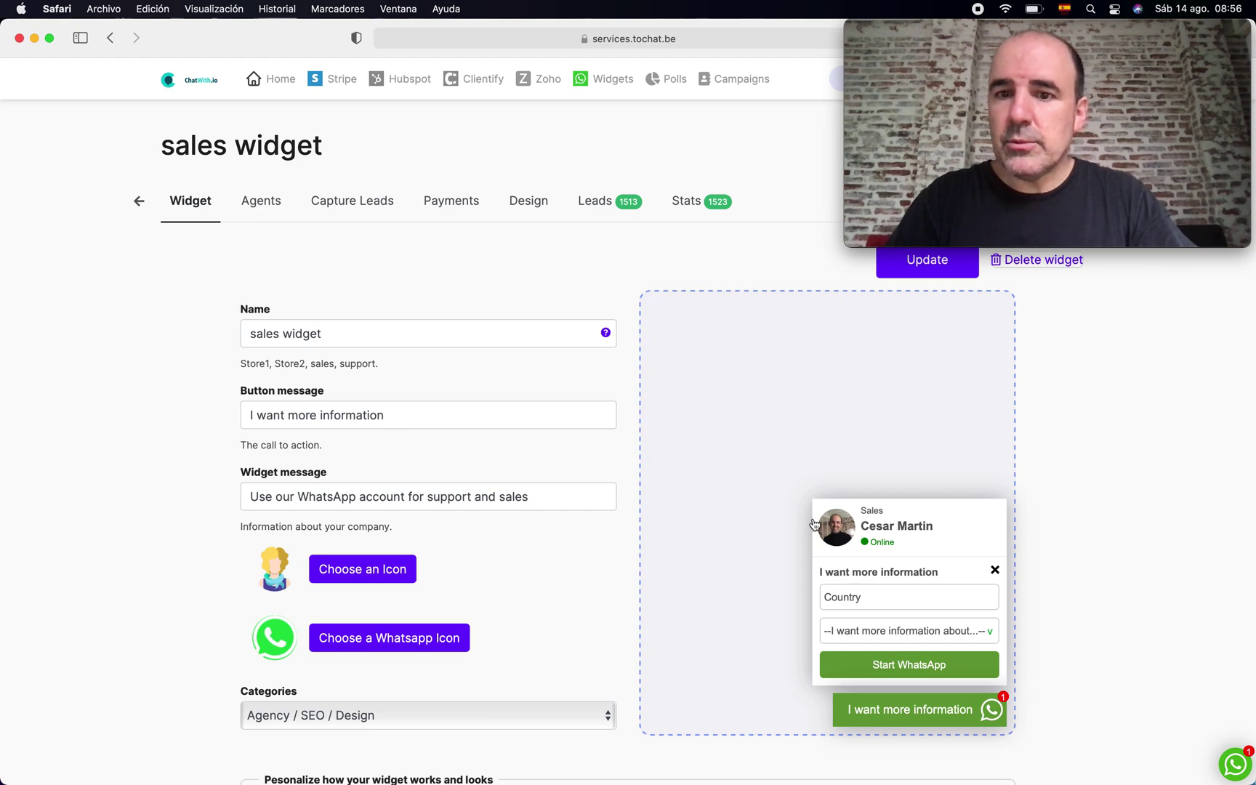
click(597, 79)
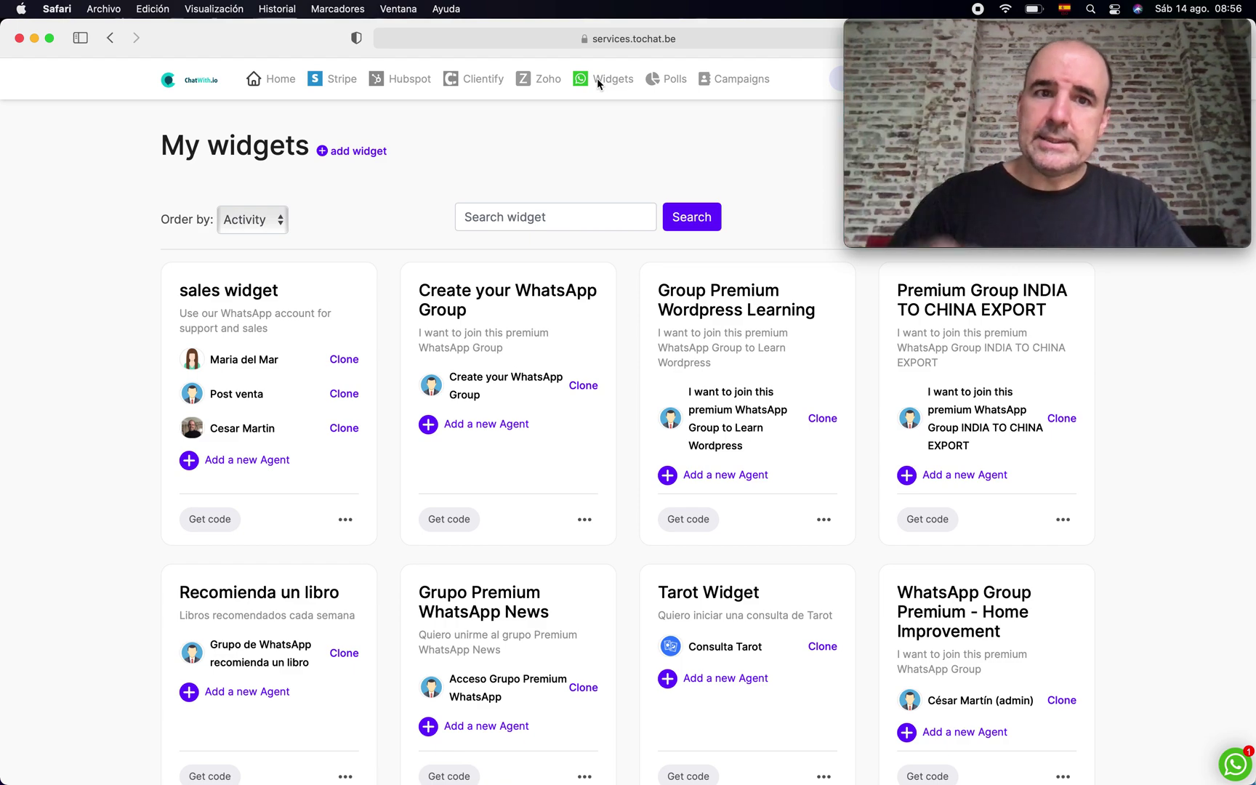
click(366, 152)
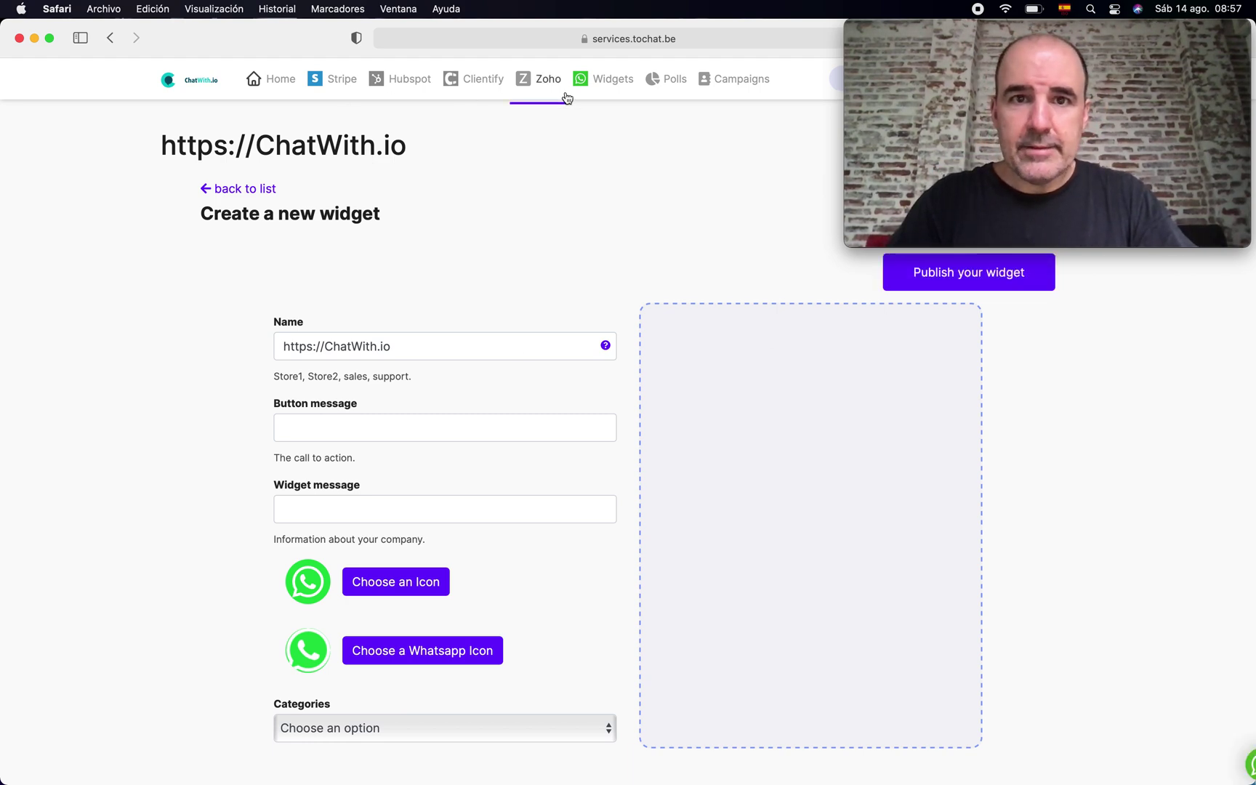
- Name the widget 'Enrollment 2021' with button message 'I want more information' and widget message 'My School Campaign'
triple_click(423, 337)
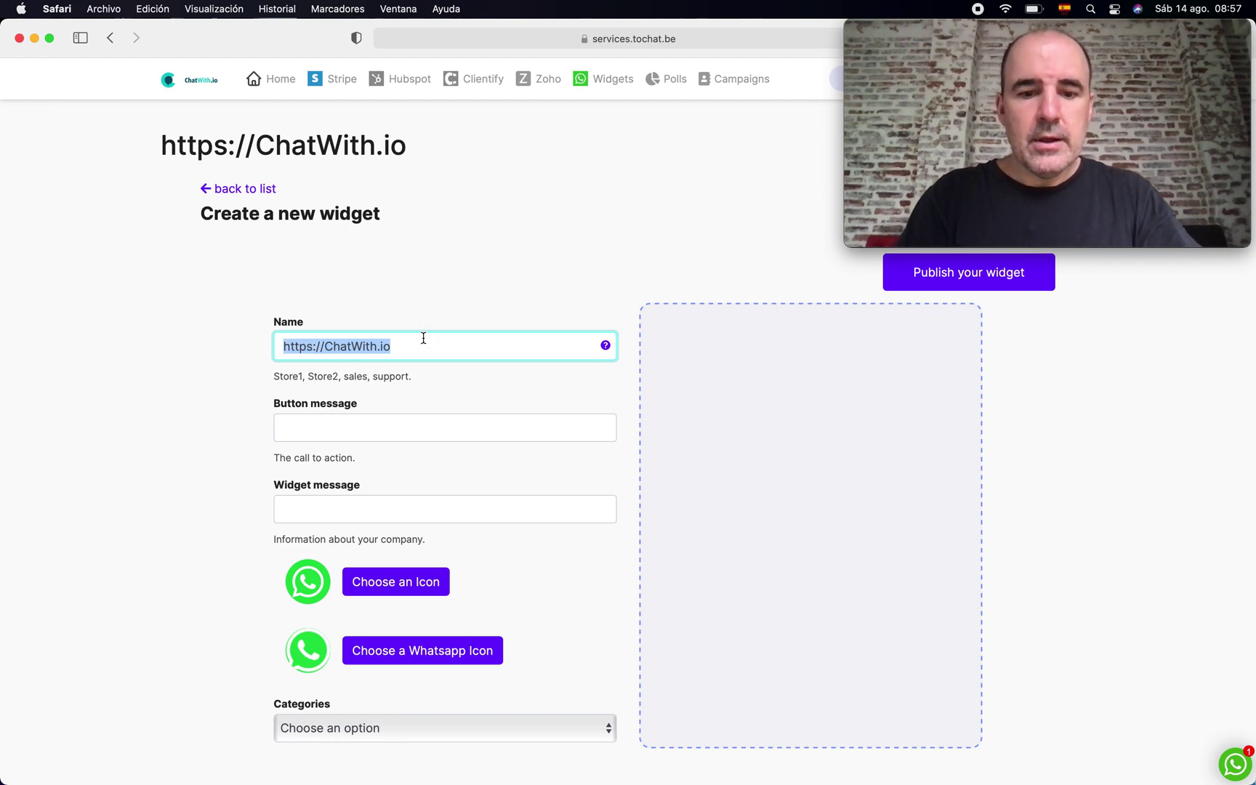
text(Enrollment )
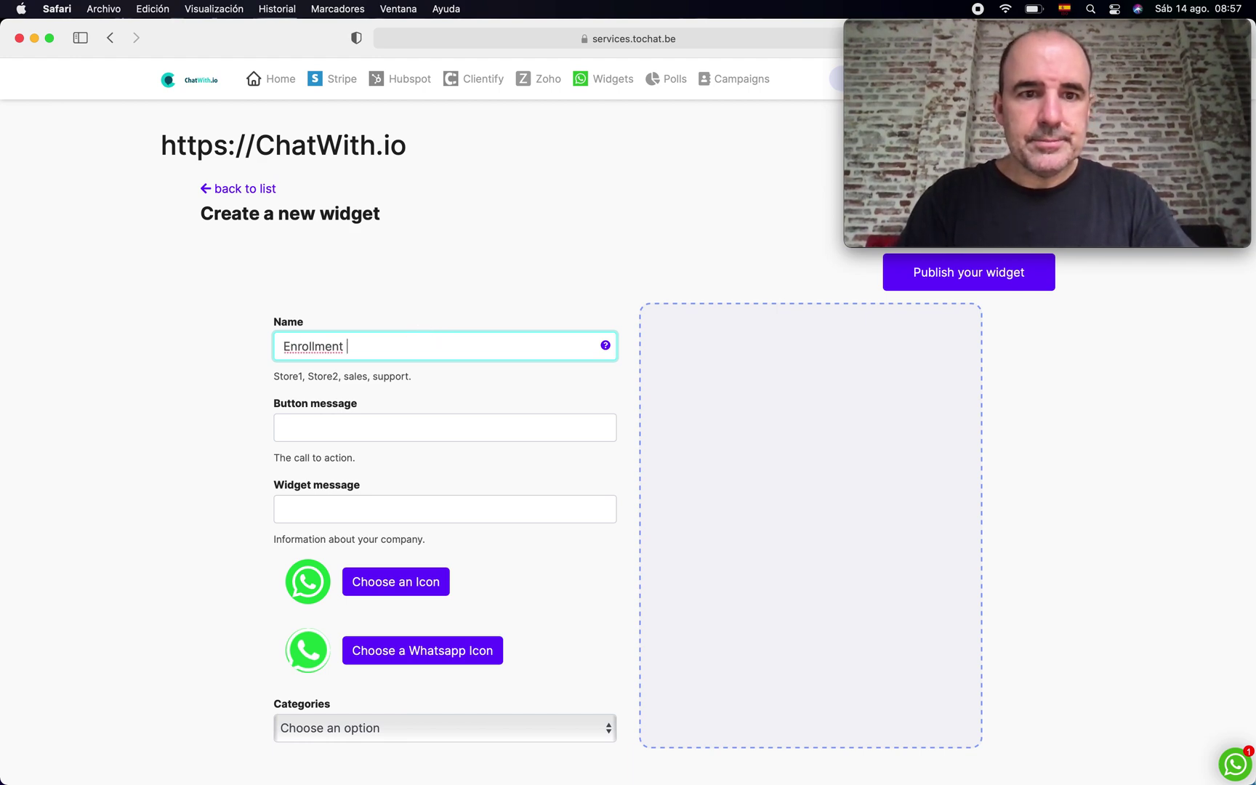
text(2021)
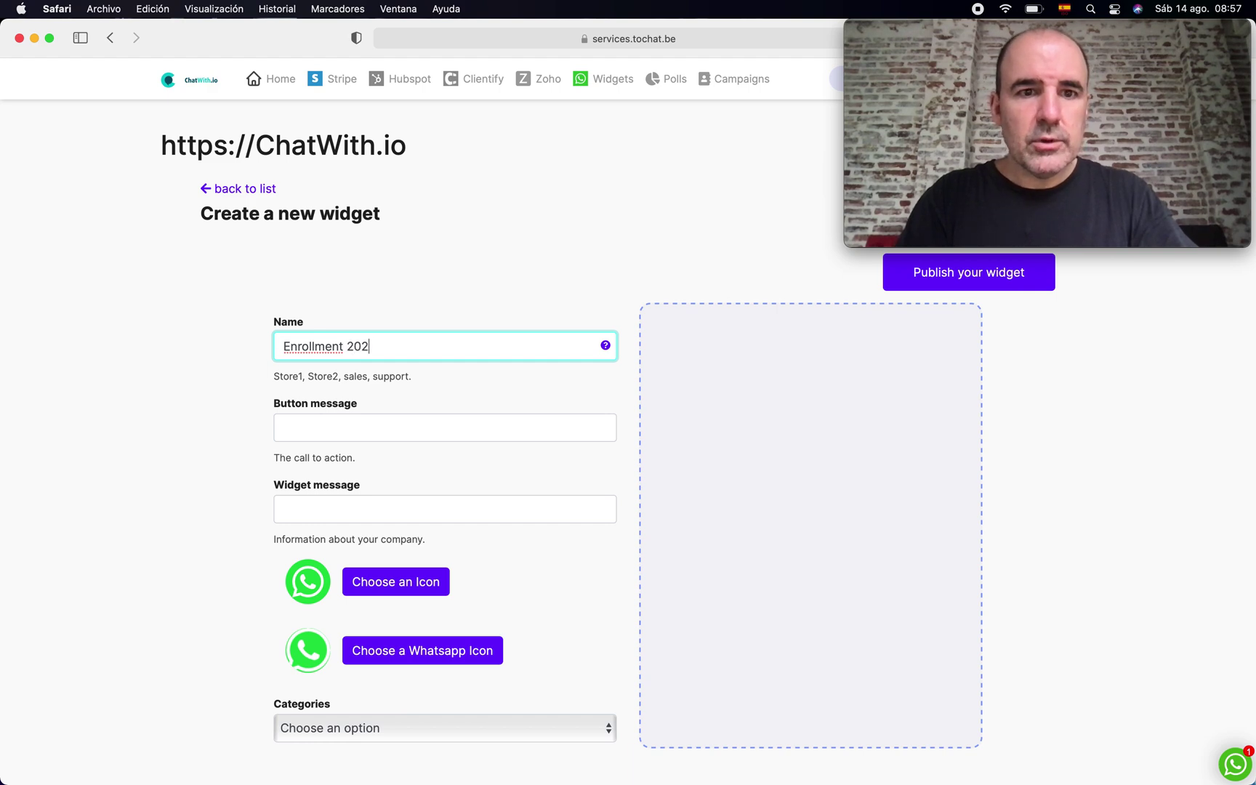
click(395, 425)
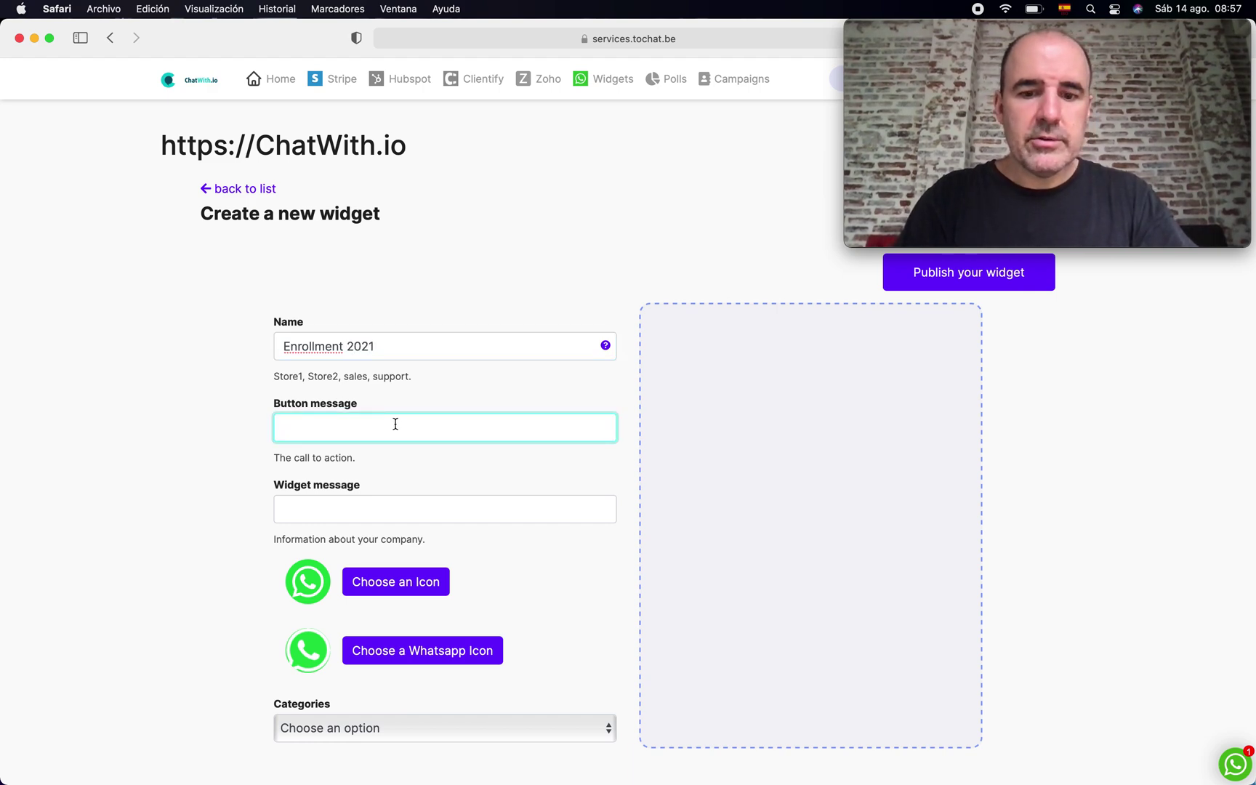
text(I wan)
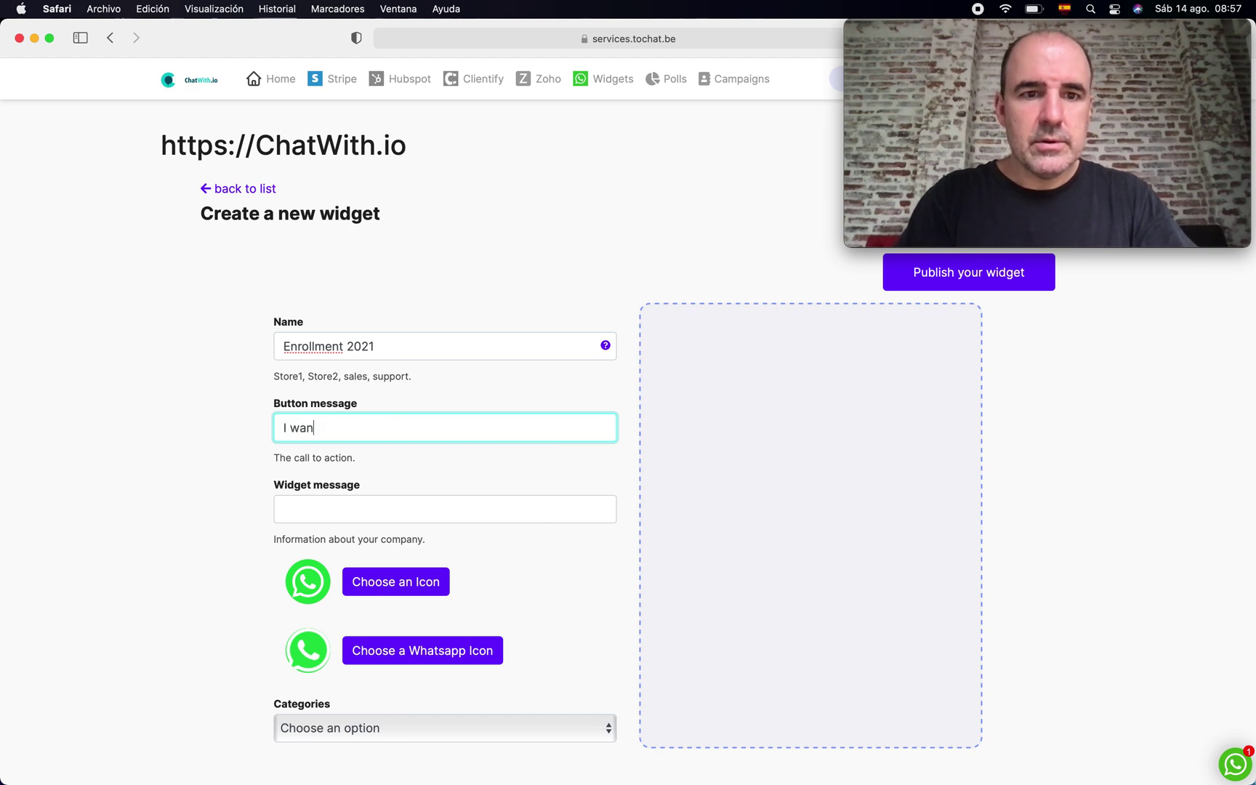
text(t more information)
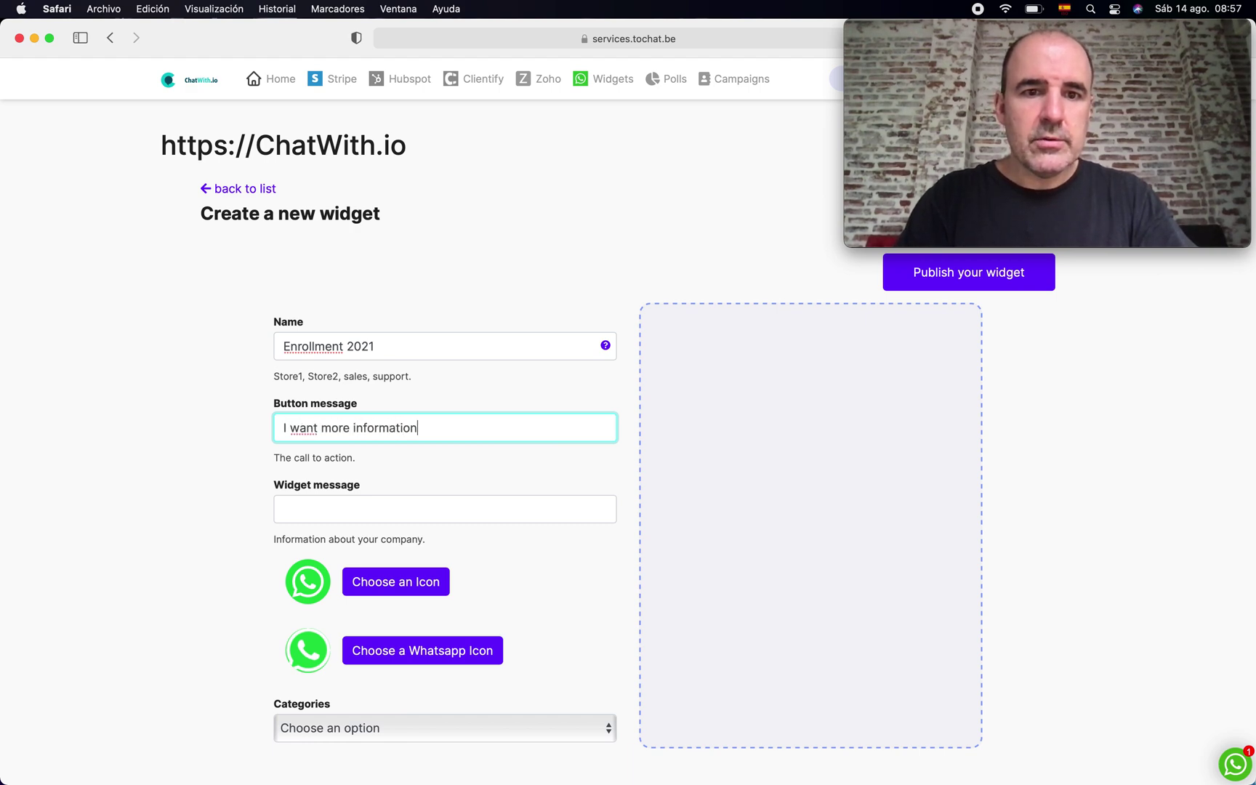
click(445, 509)
text(My S)
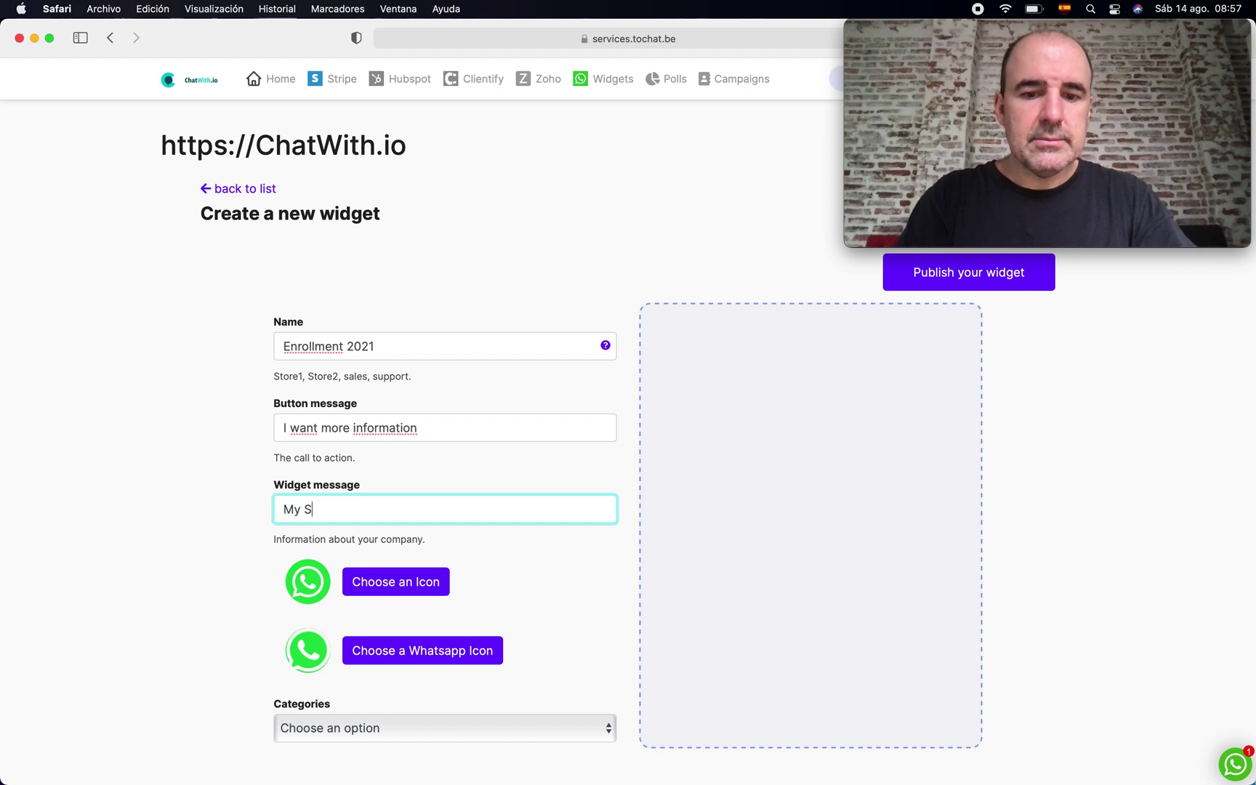
text(chool Campaign)
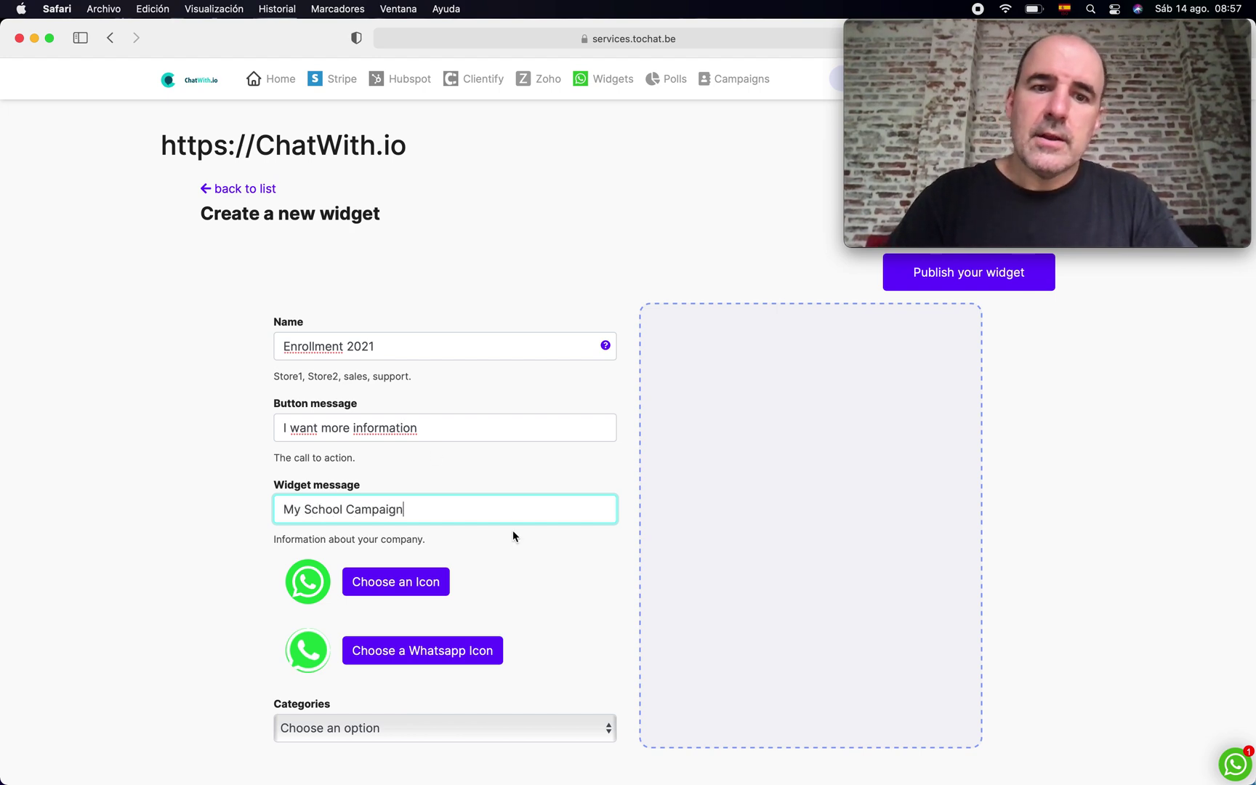
- Give the widget the graduation-cap icon from the account icon gallery
click(473, 660)
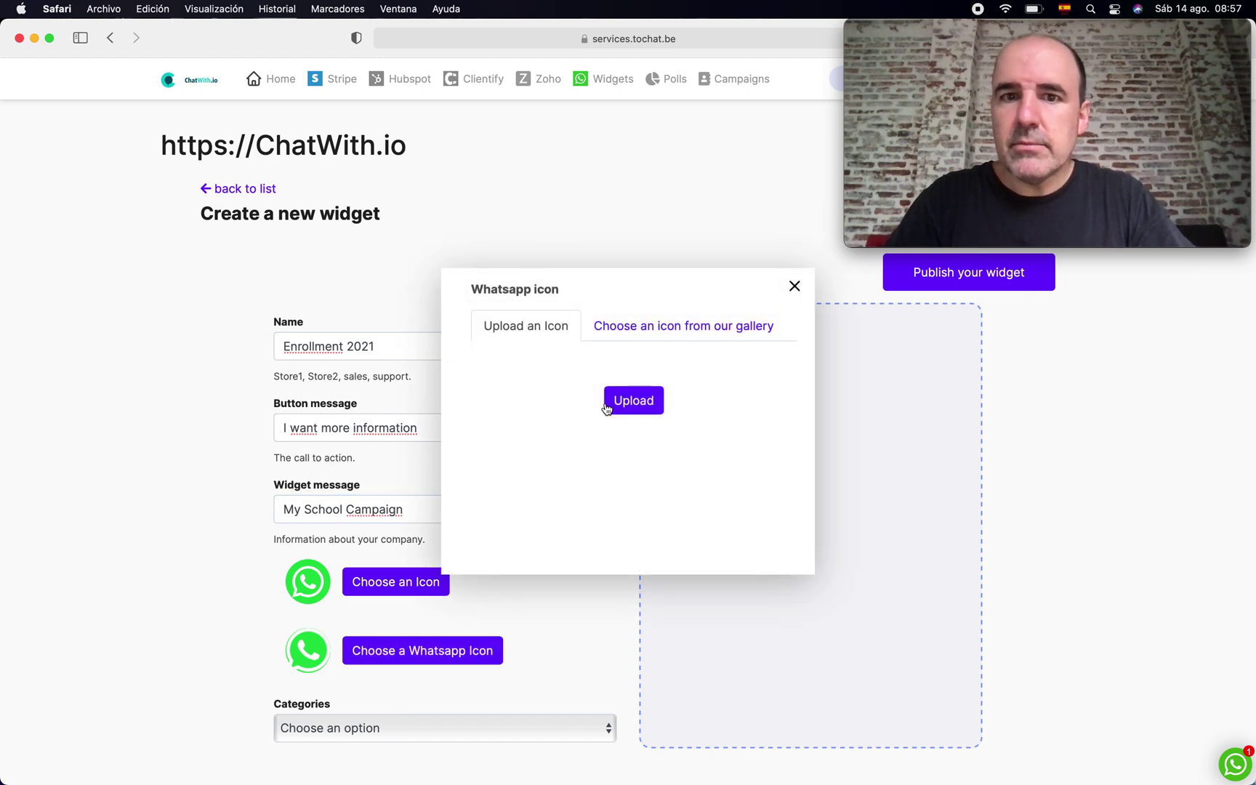
click(654, 327)
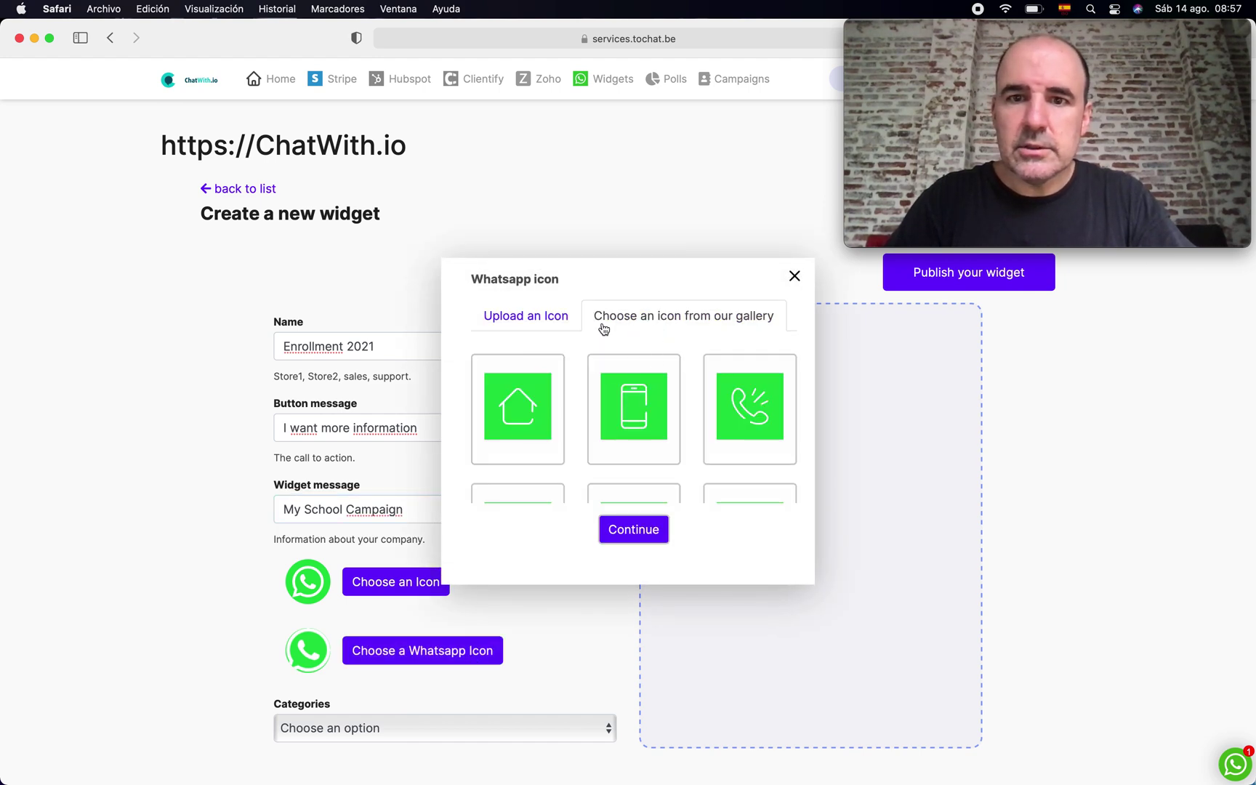
click(793, 277)
click(420, 582)
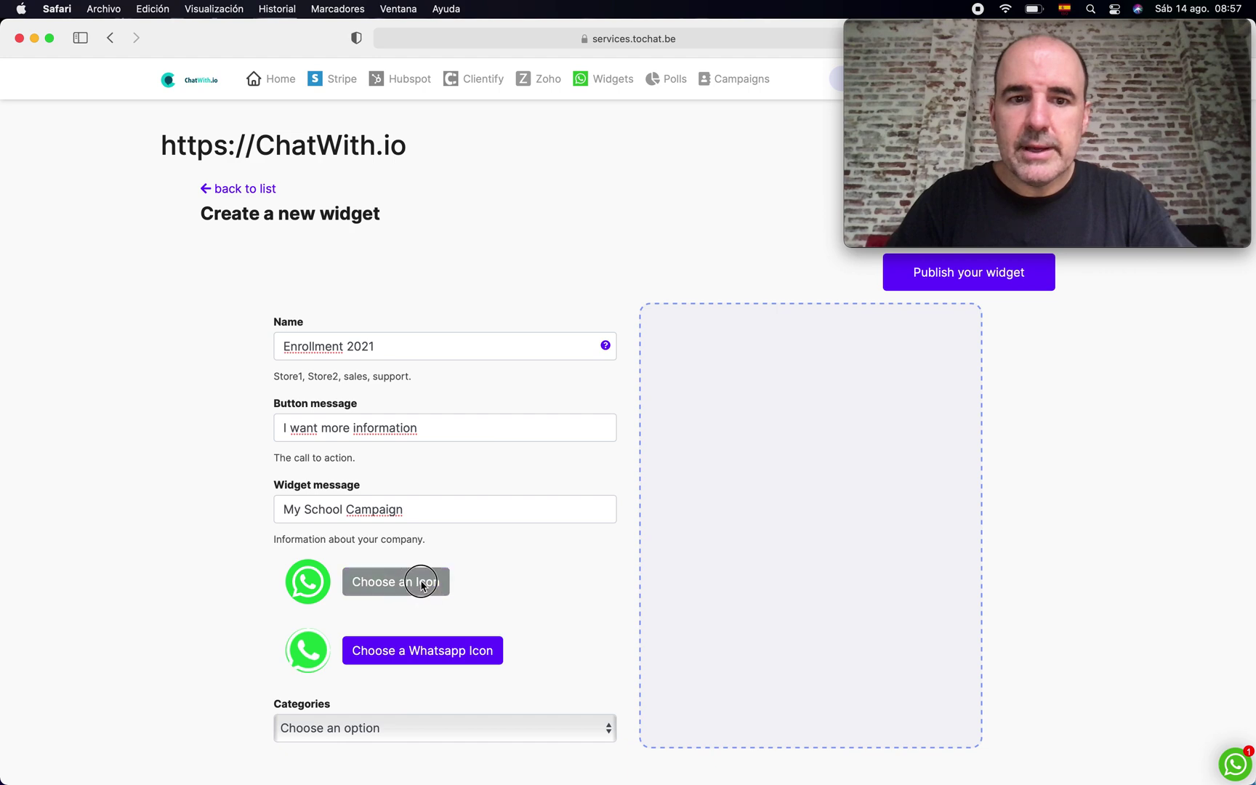
click(639, 323)
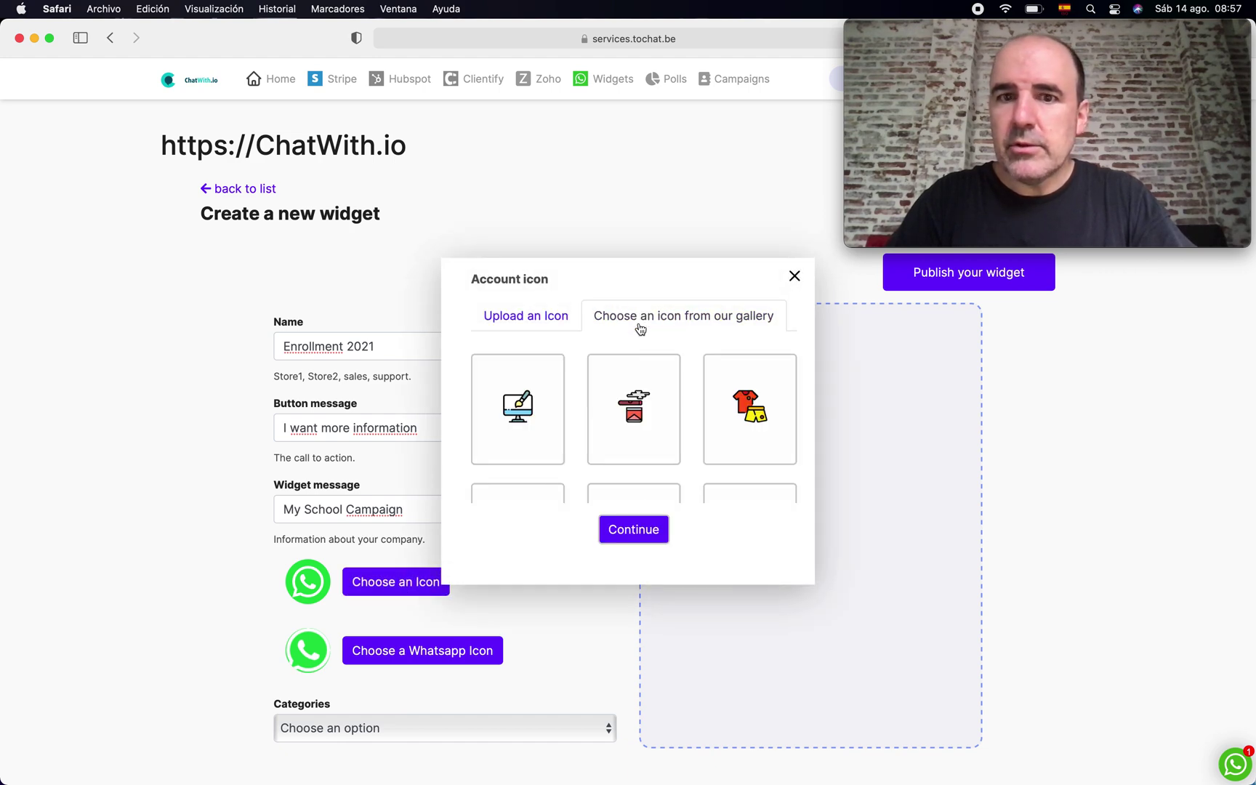
scroll(615, 436, down, 3)
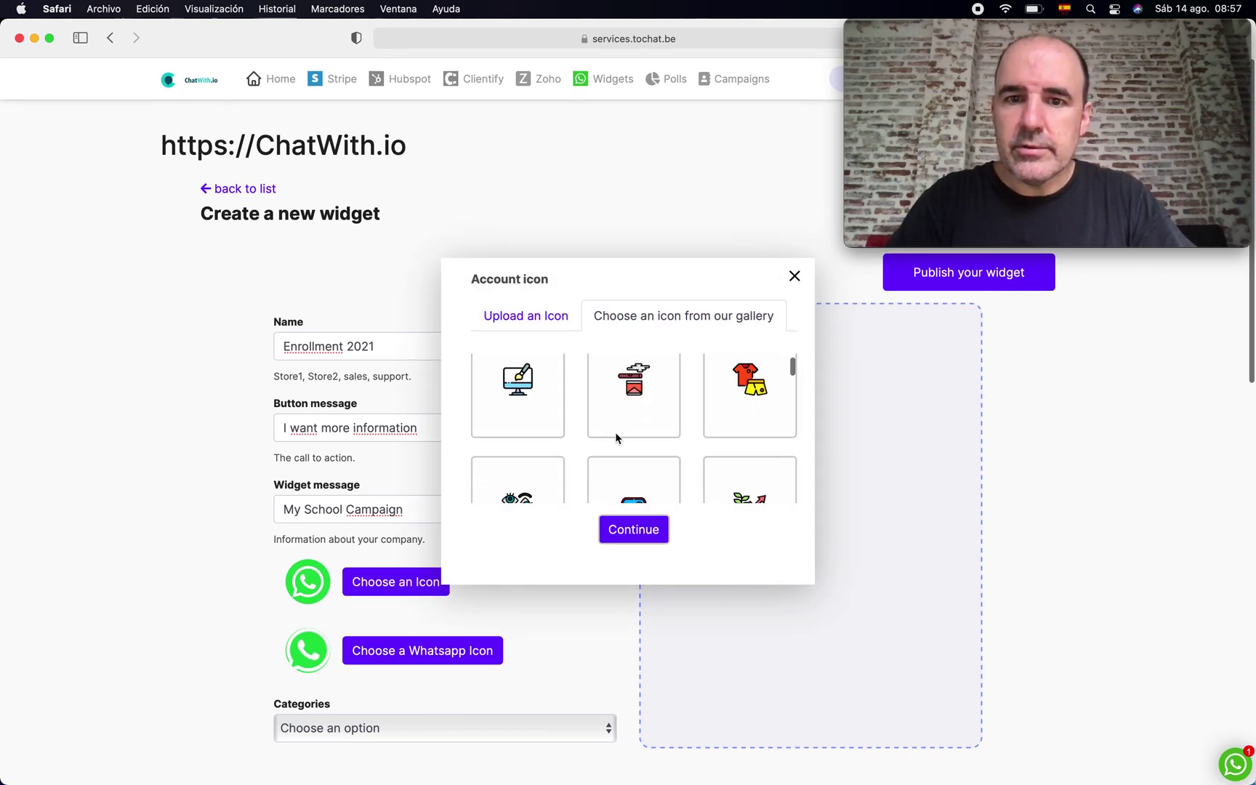
click(632, 418)
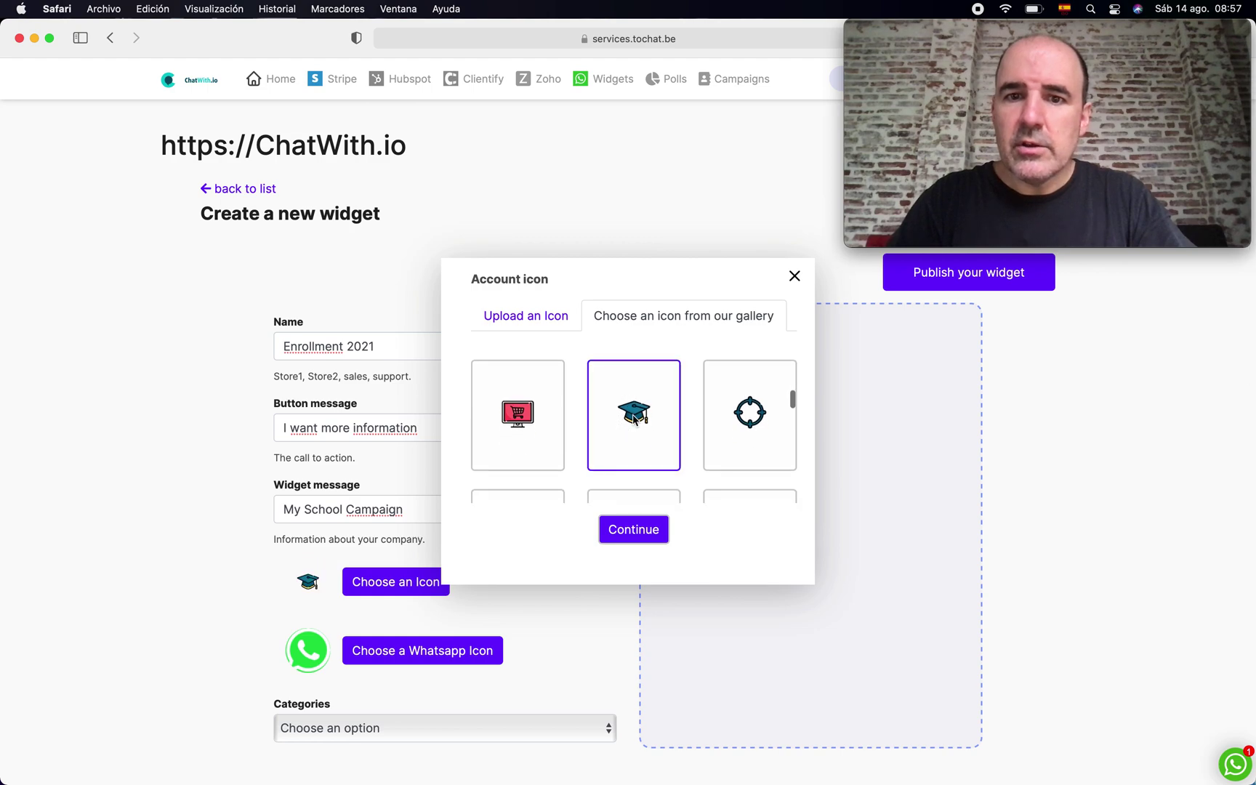
click(633, 529)
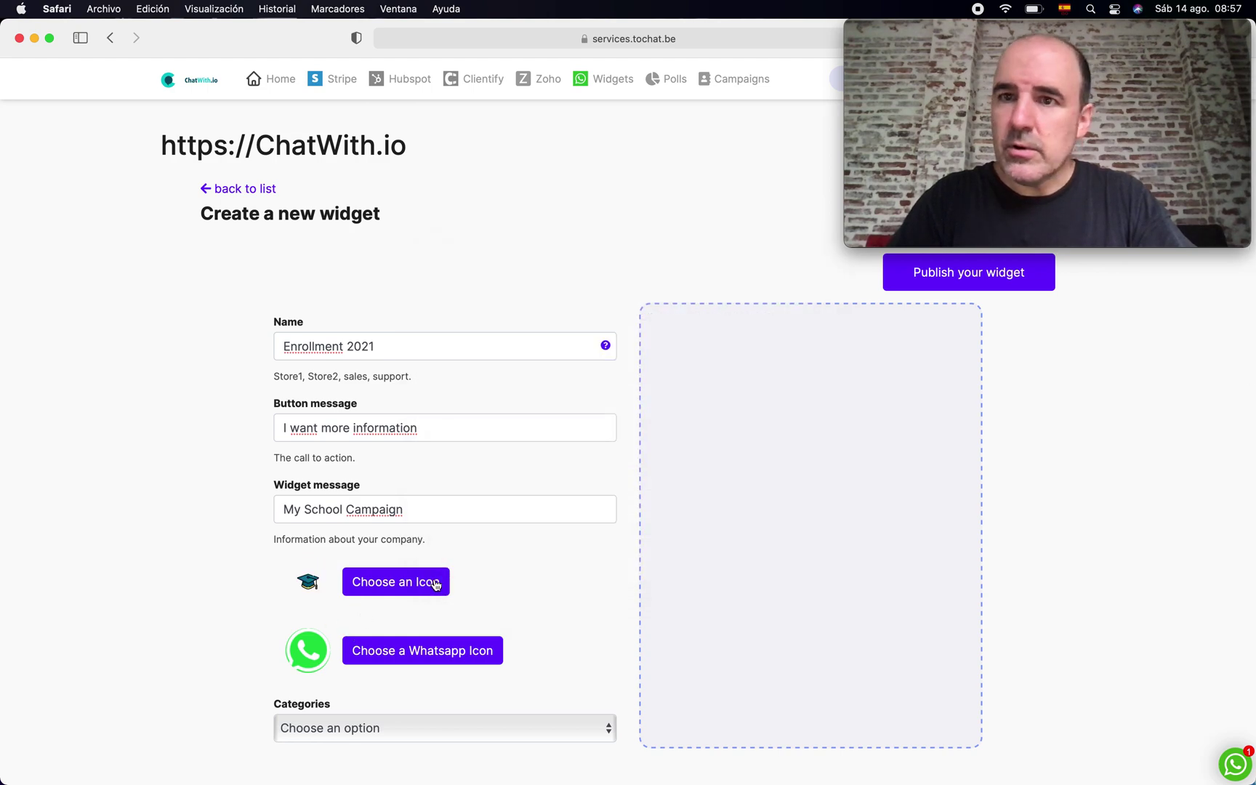
- Set the widget category to Education and publish the widget
scroll(479, 614, down, 5)
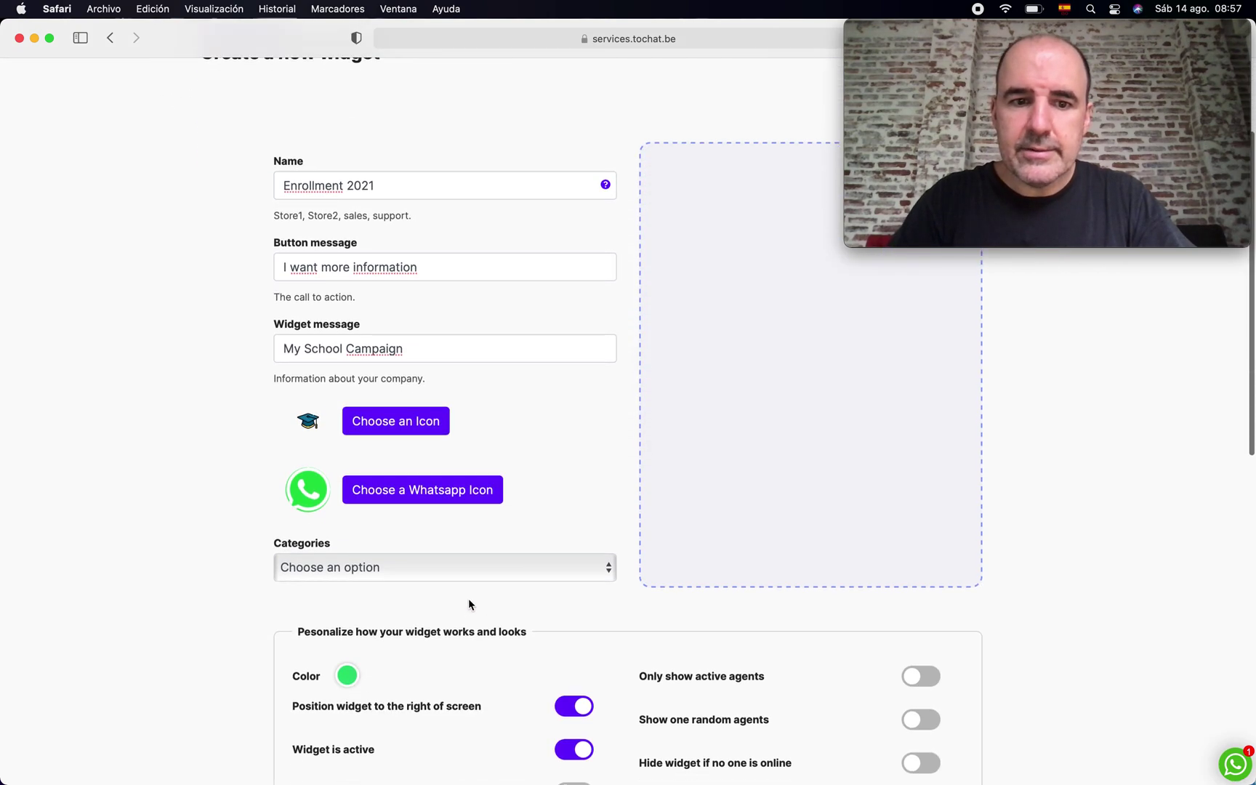
click(435, 571)
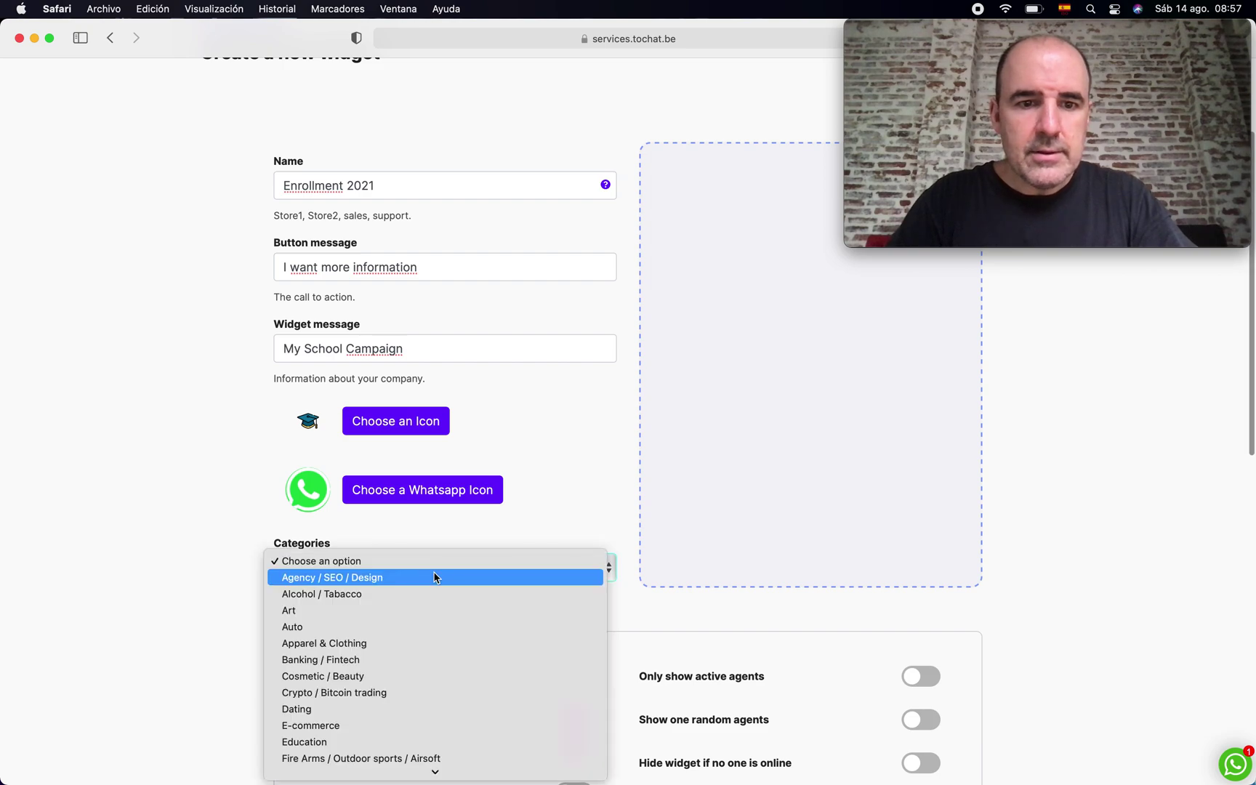
click(454, 740)
scroll(160, 606, down, 10)
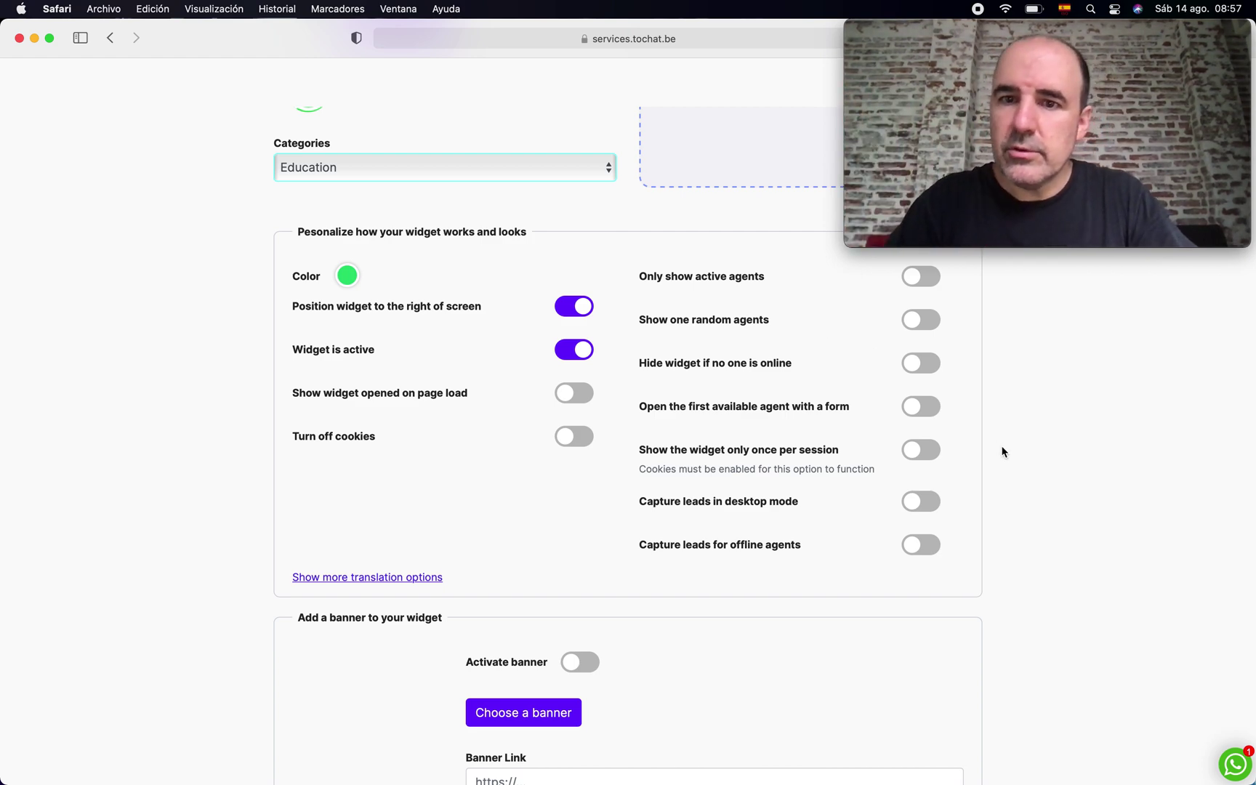
scroll(1061, 495, down, 8)
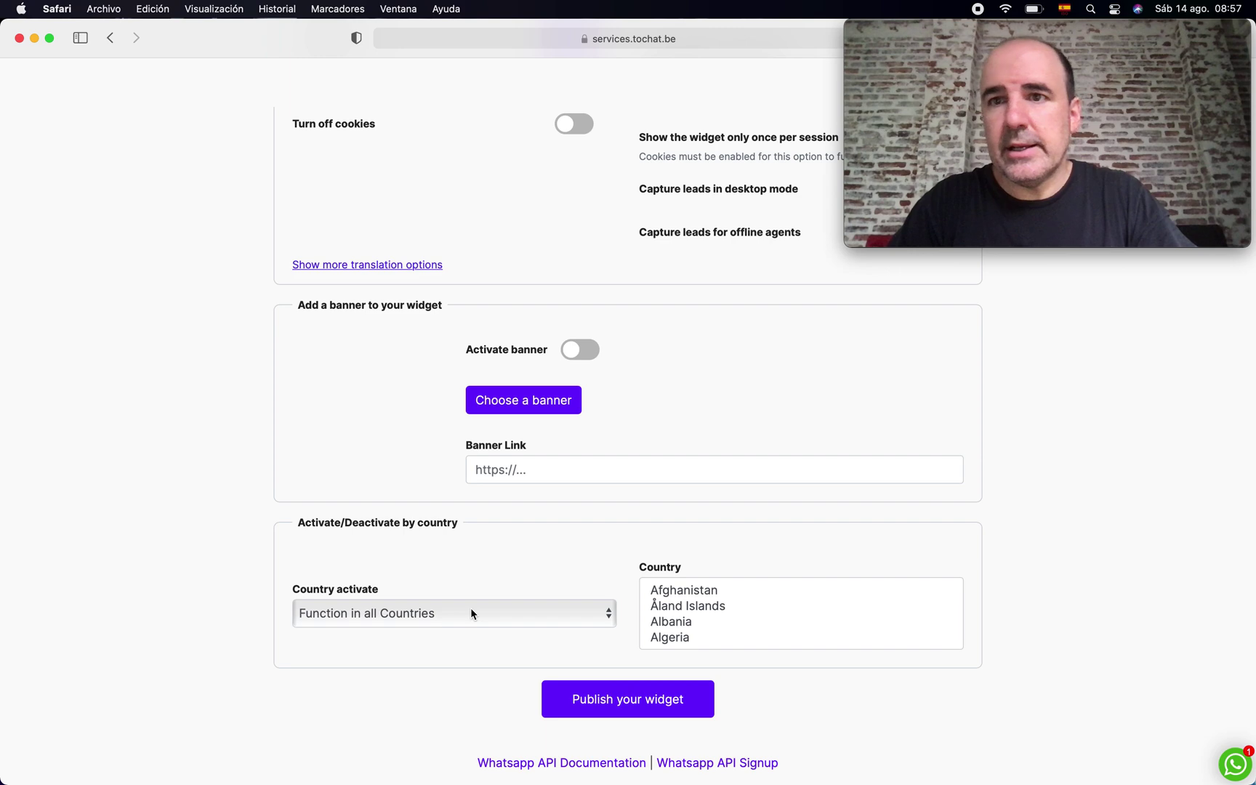
click(591, 702)
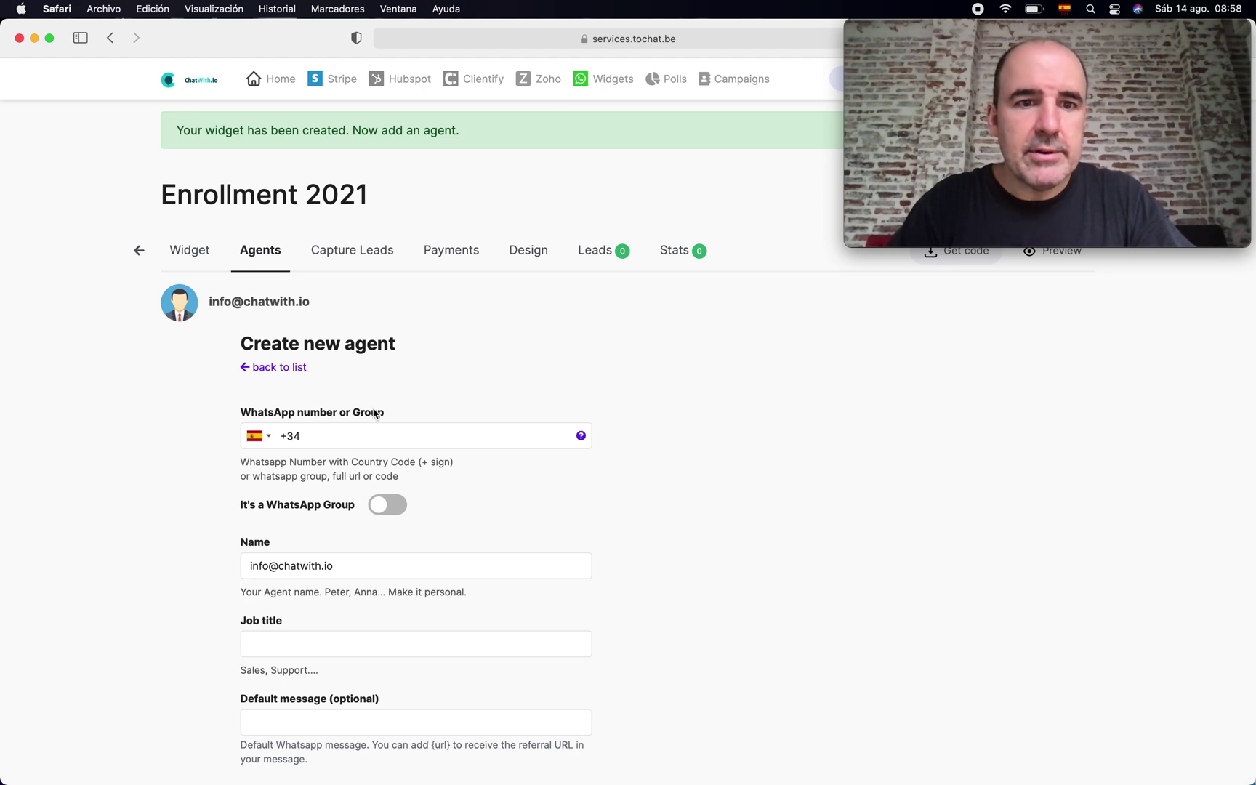
- Enter the agent's full name, job title 'Sales Agent' and default message 'I want more information'
click(375, 436)
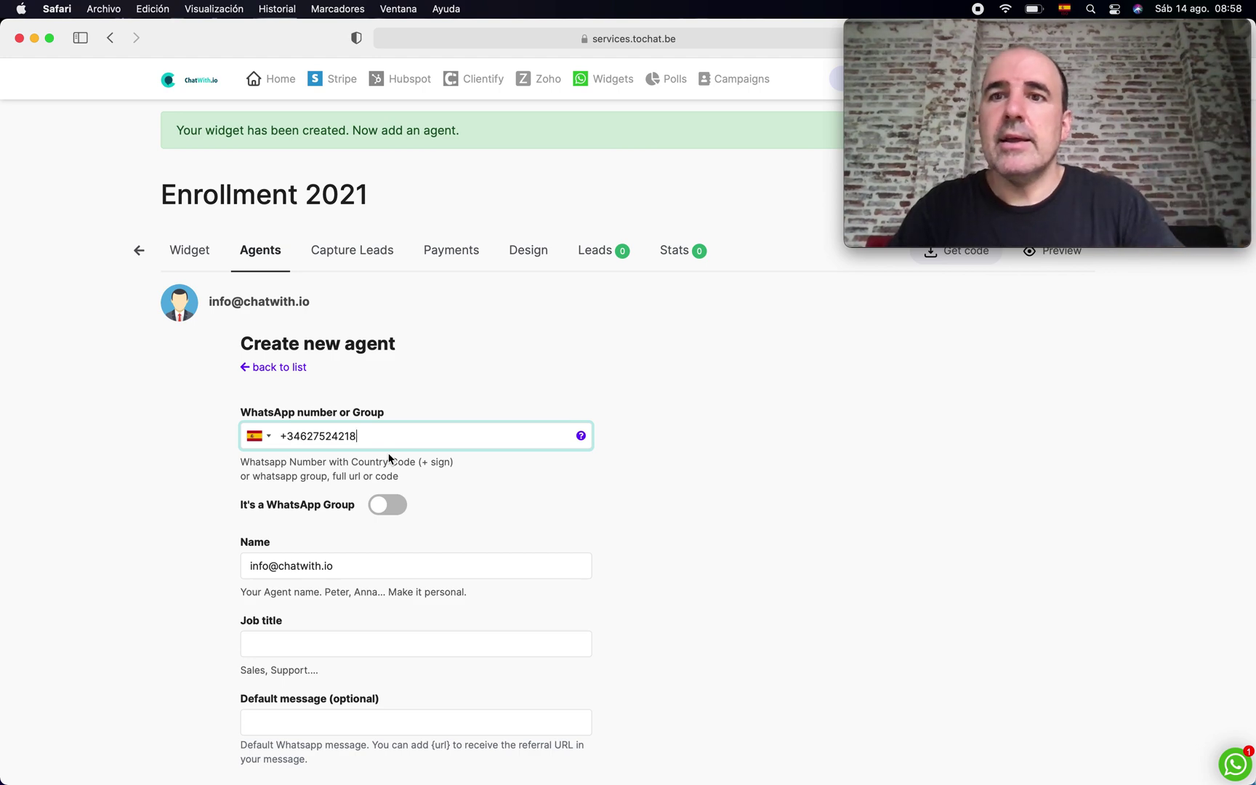
click(399, 565)
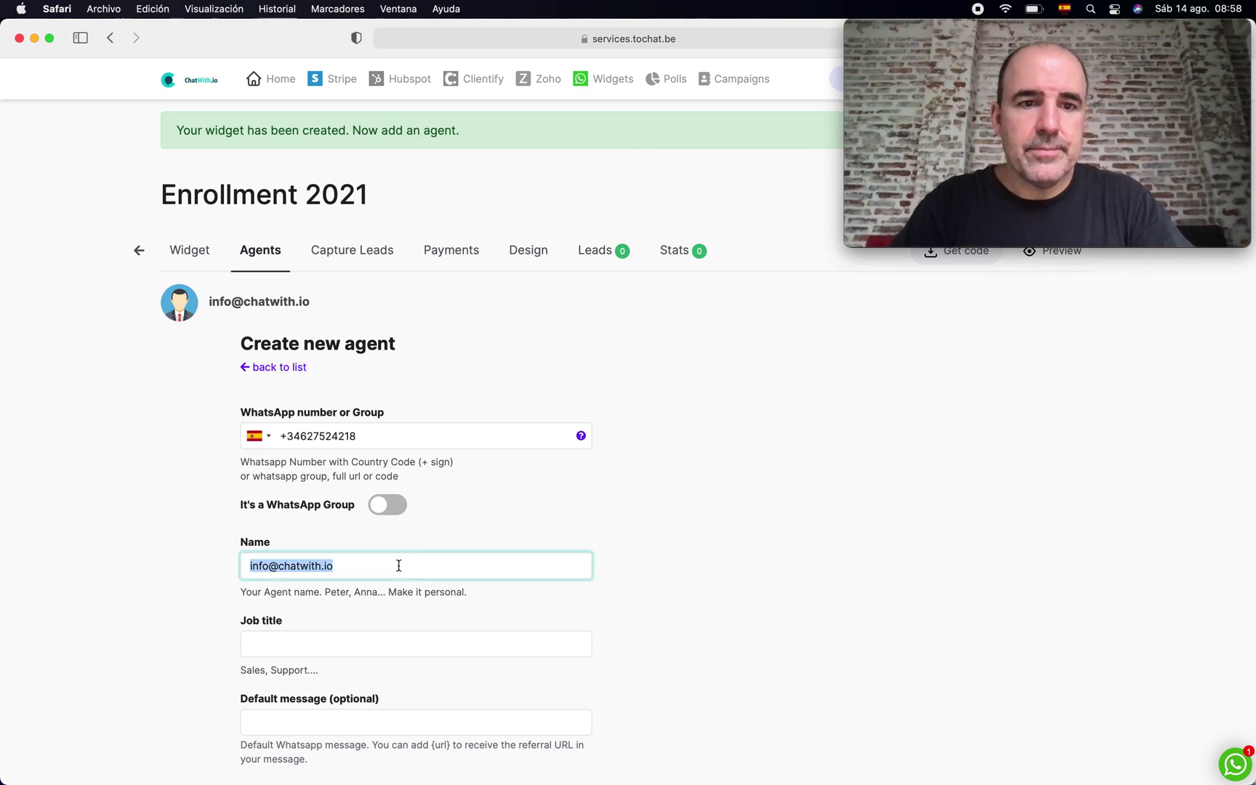
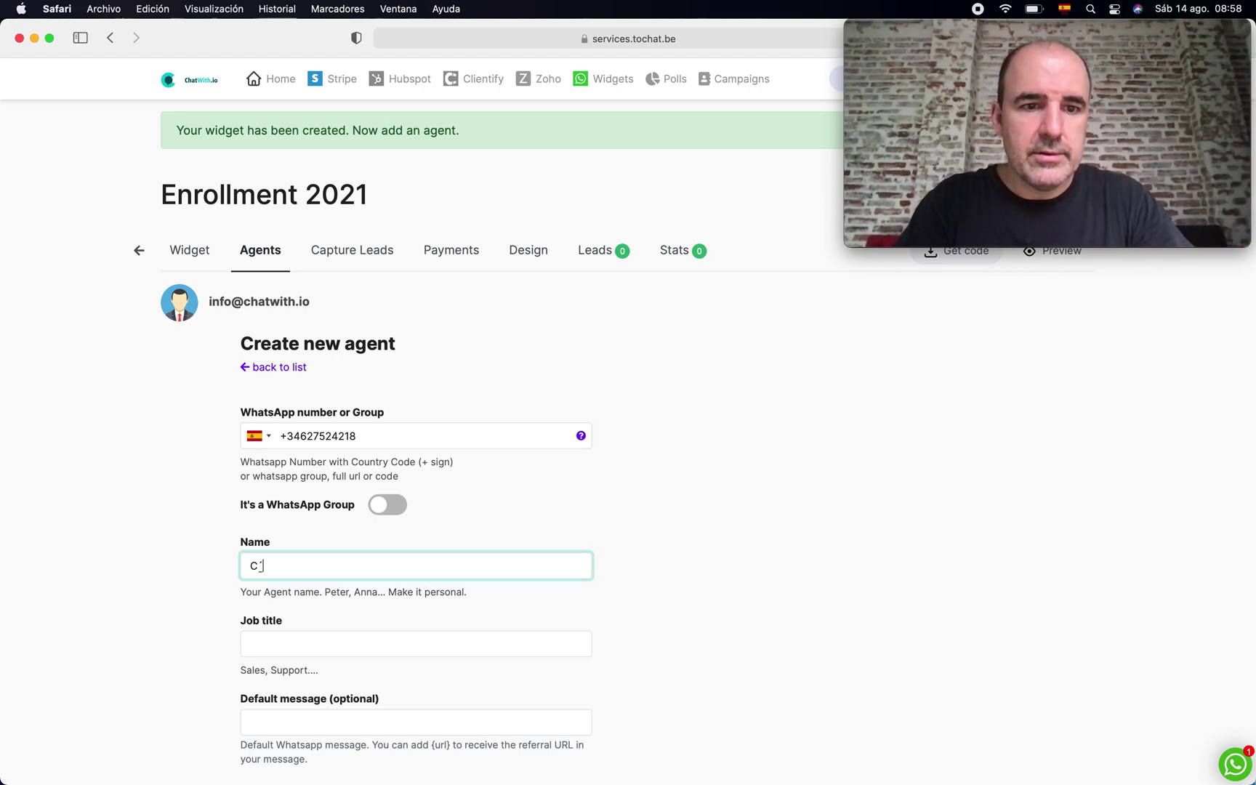
key(Tab)
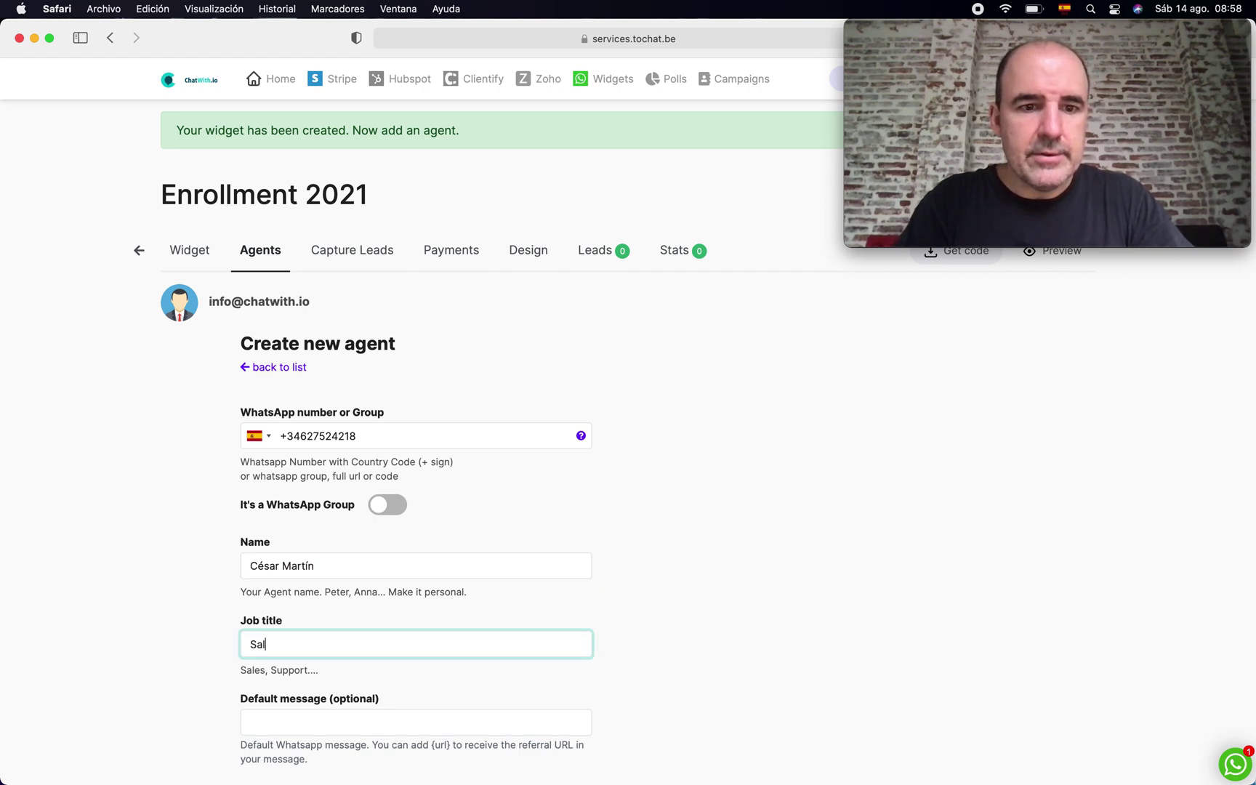
text(Sales Agent)
scroll(491, 591, down, 5)
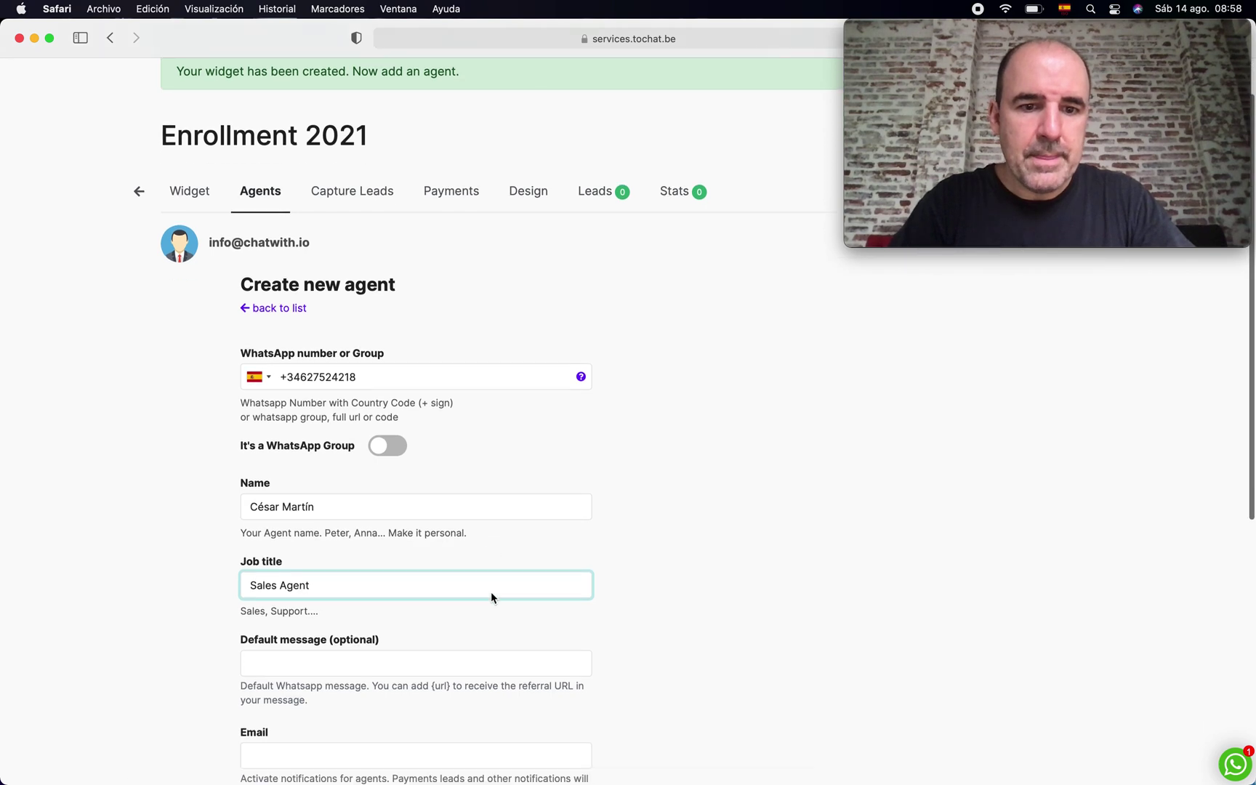
click(396, 531)
text(I want)
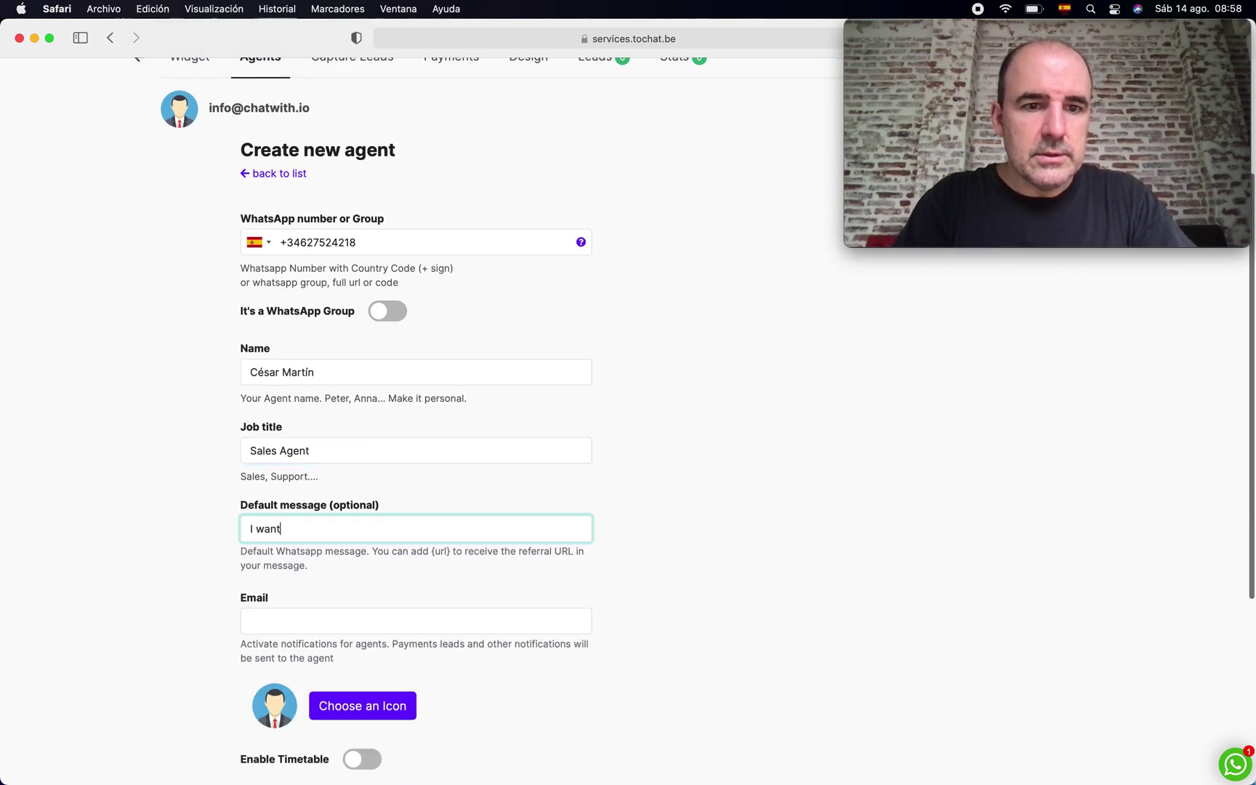
text( more information)
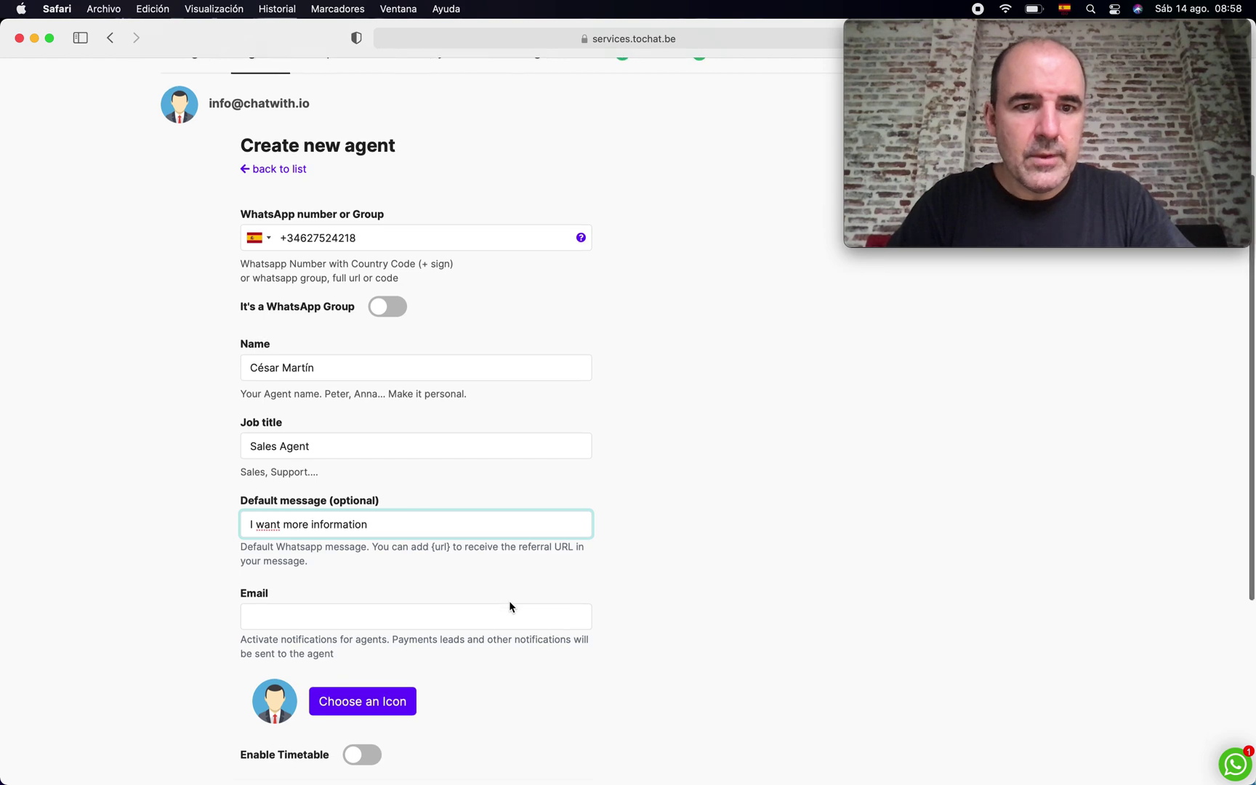
scroll(509, 600, down, 5)
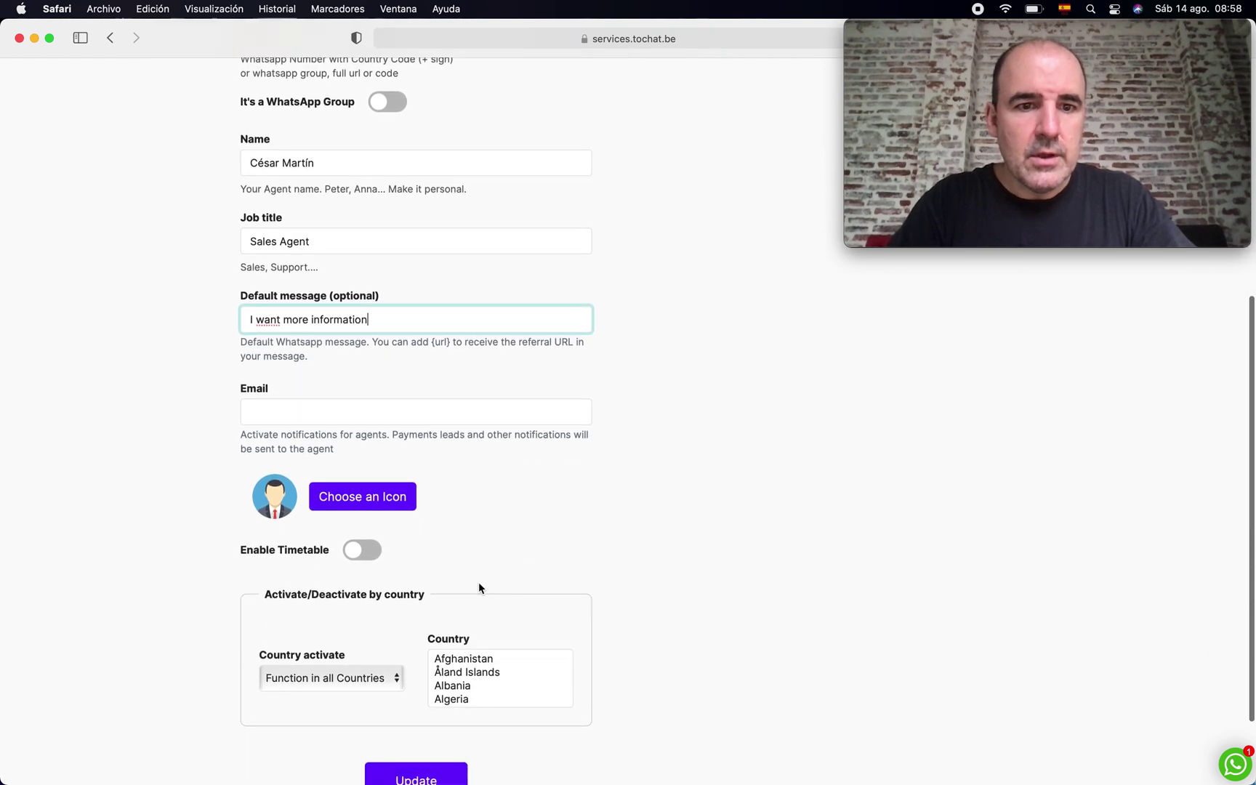
- Give the agent the smiling-man gallery avatar and save the agent
click(327, 418)
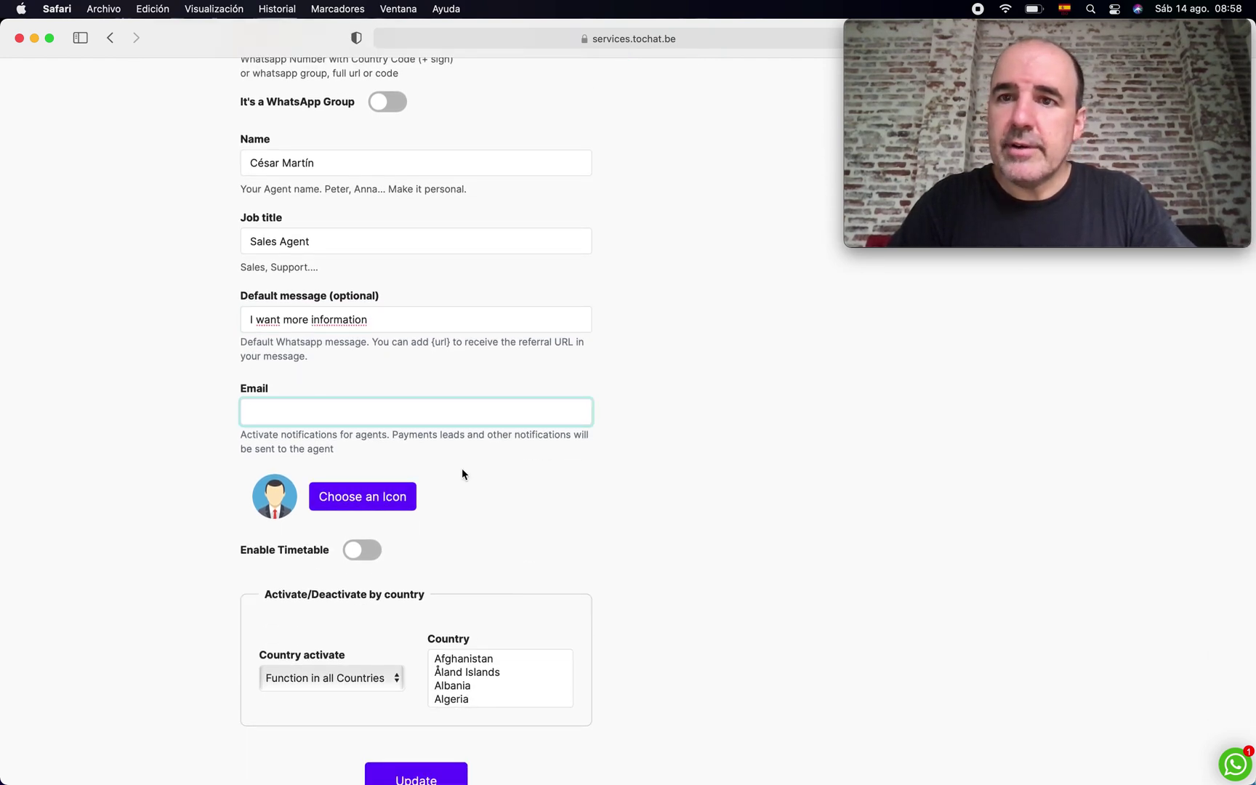
click(379, 497)
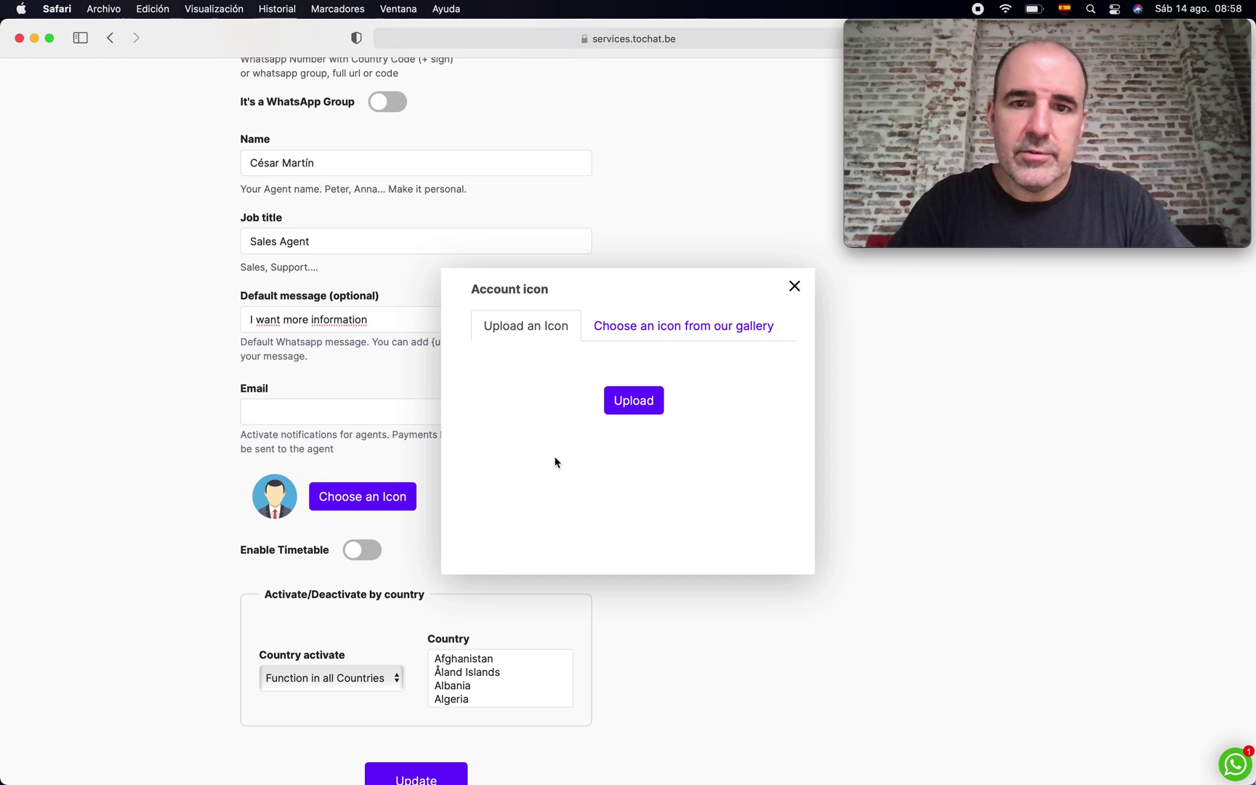
click(641, 325)
scroll(658, 449, down, 3)
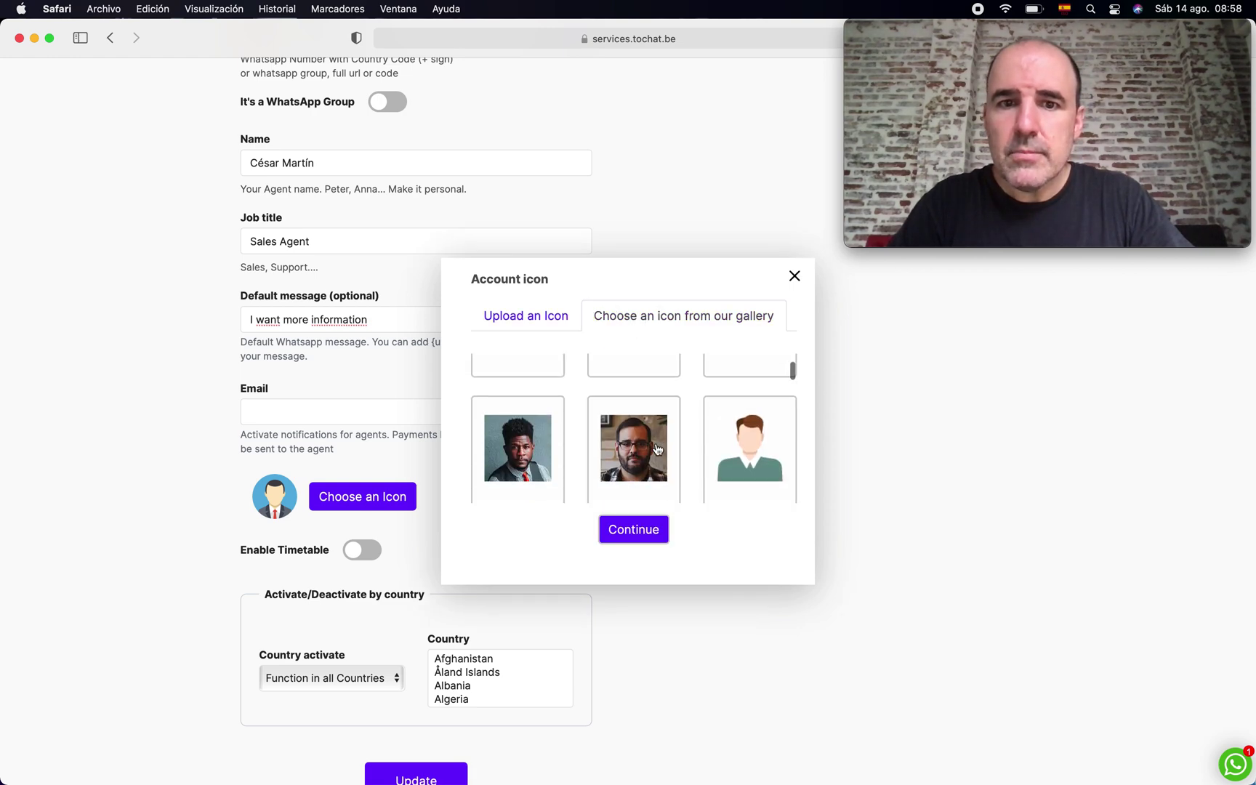
scroll(658, 449, down, 5)
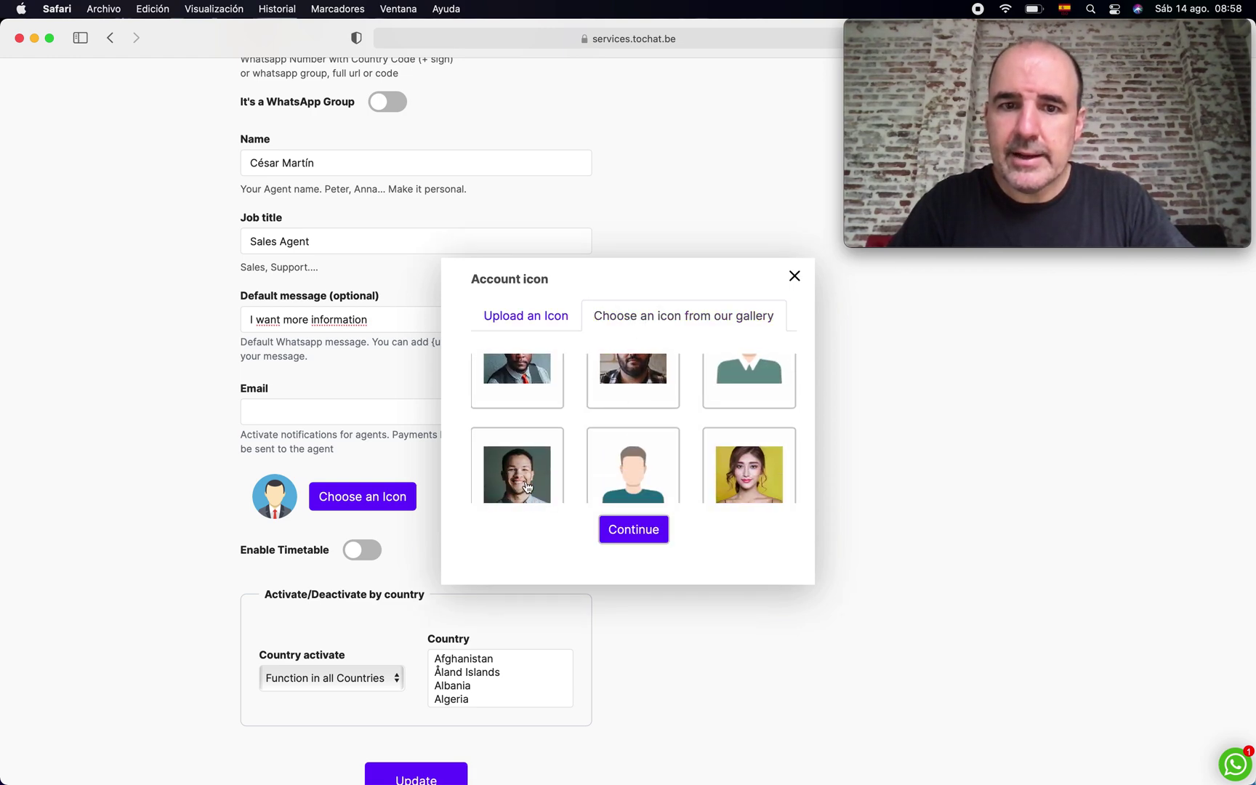
click(526, 485)
click(665, 528)
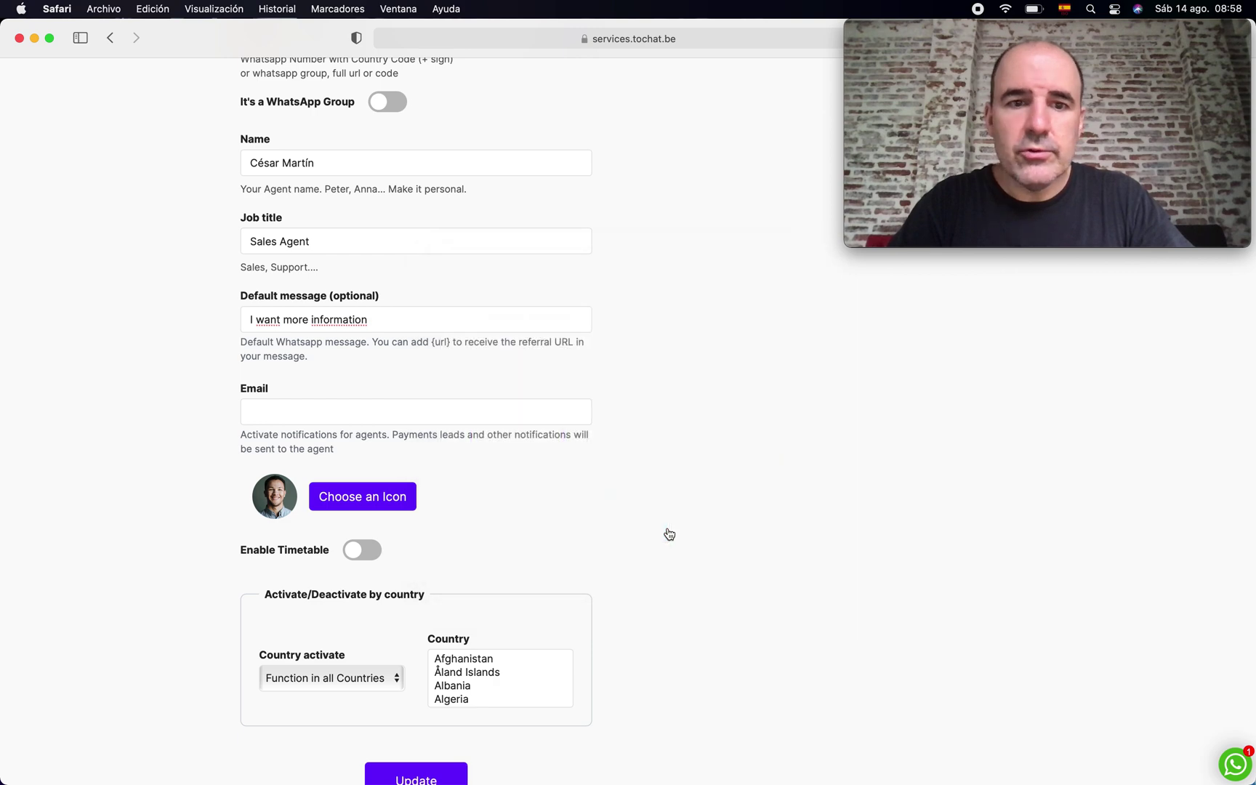
scroll(669, 533, down, 3)
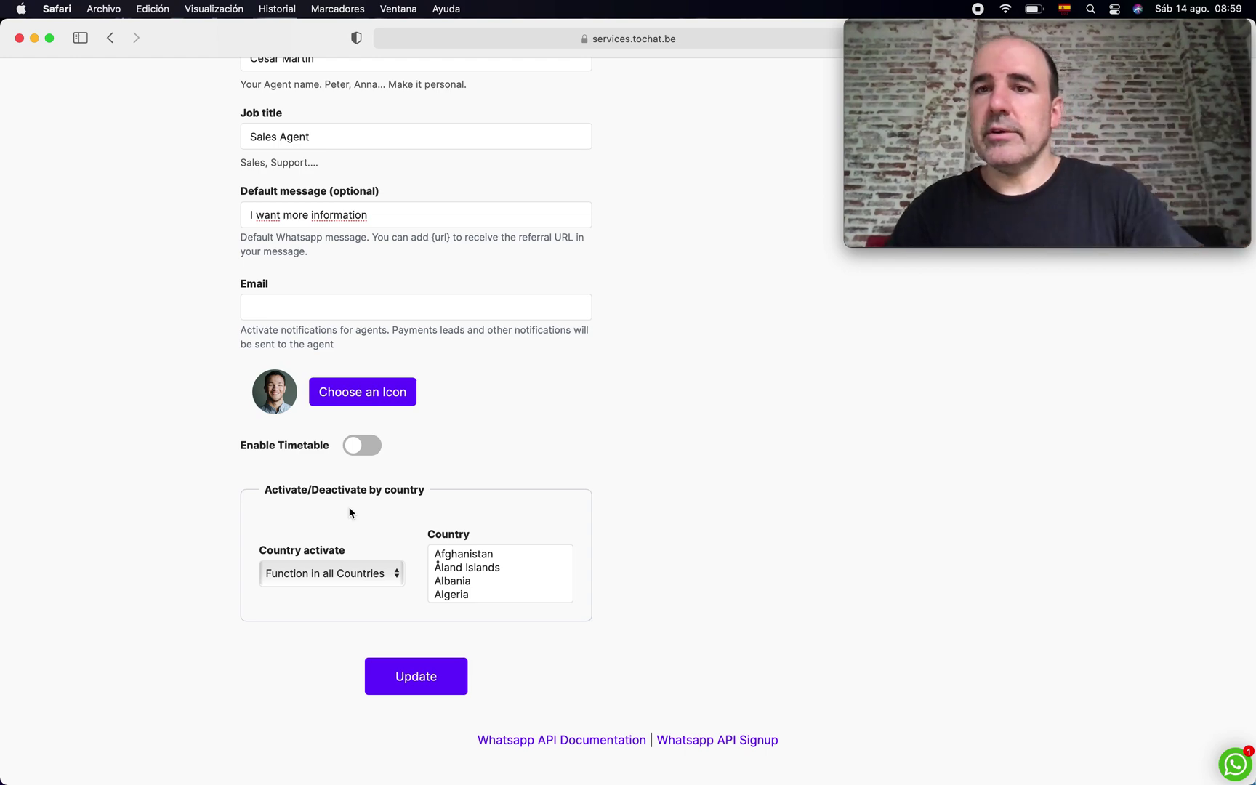
click(430, 678)
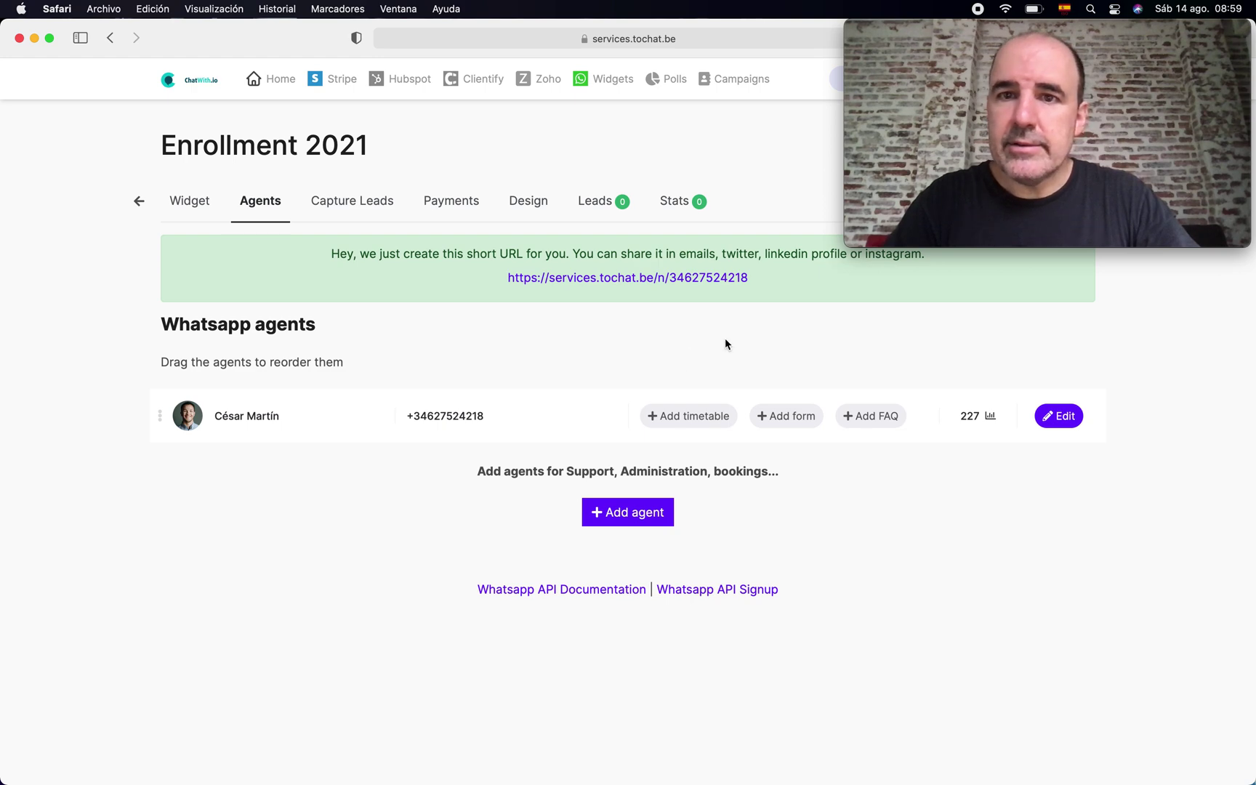
- Check the agent card on the public widget page, then add a lead-capture form from the agents list
click(1019, 29)
drag(1020, 30, 1019, 553)
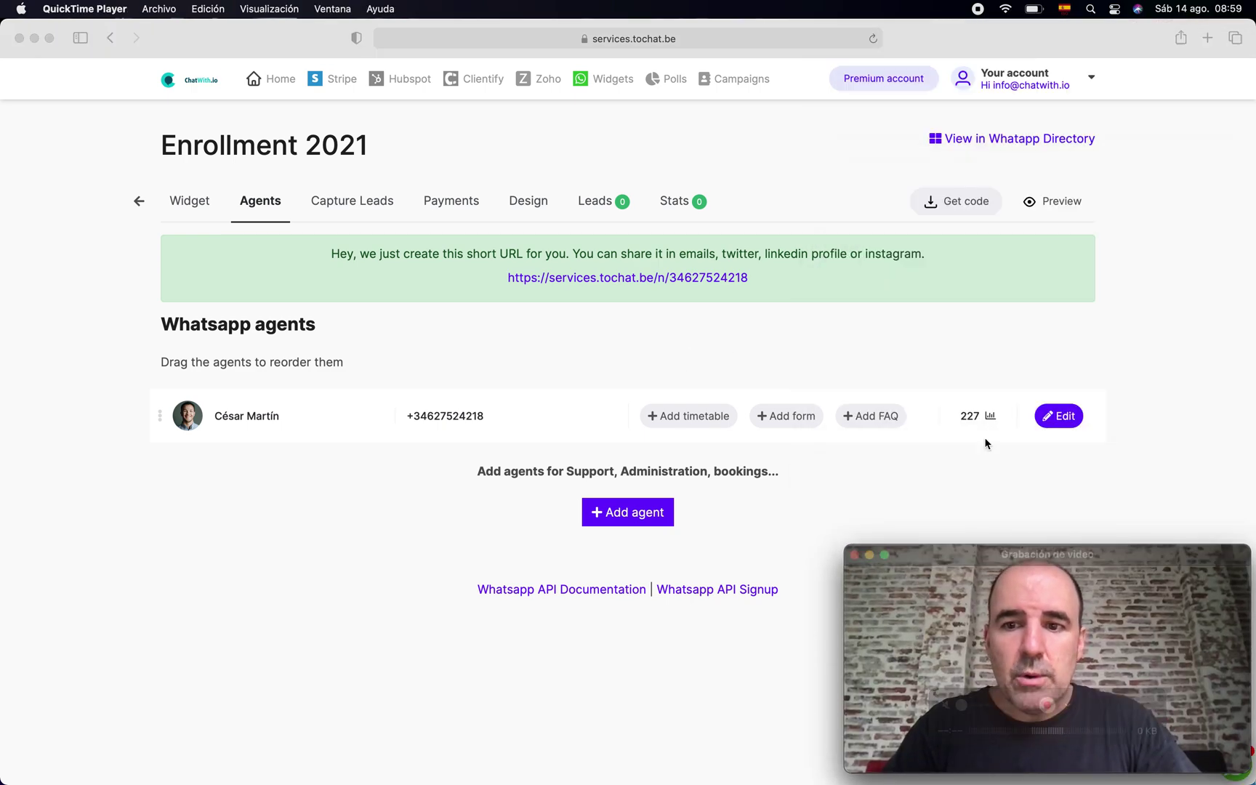
click(961, 332)
click(1004, 139)
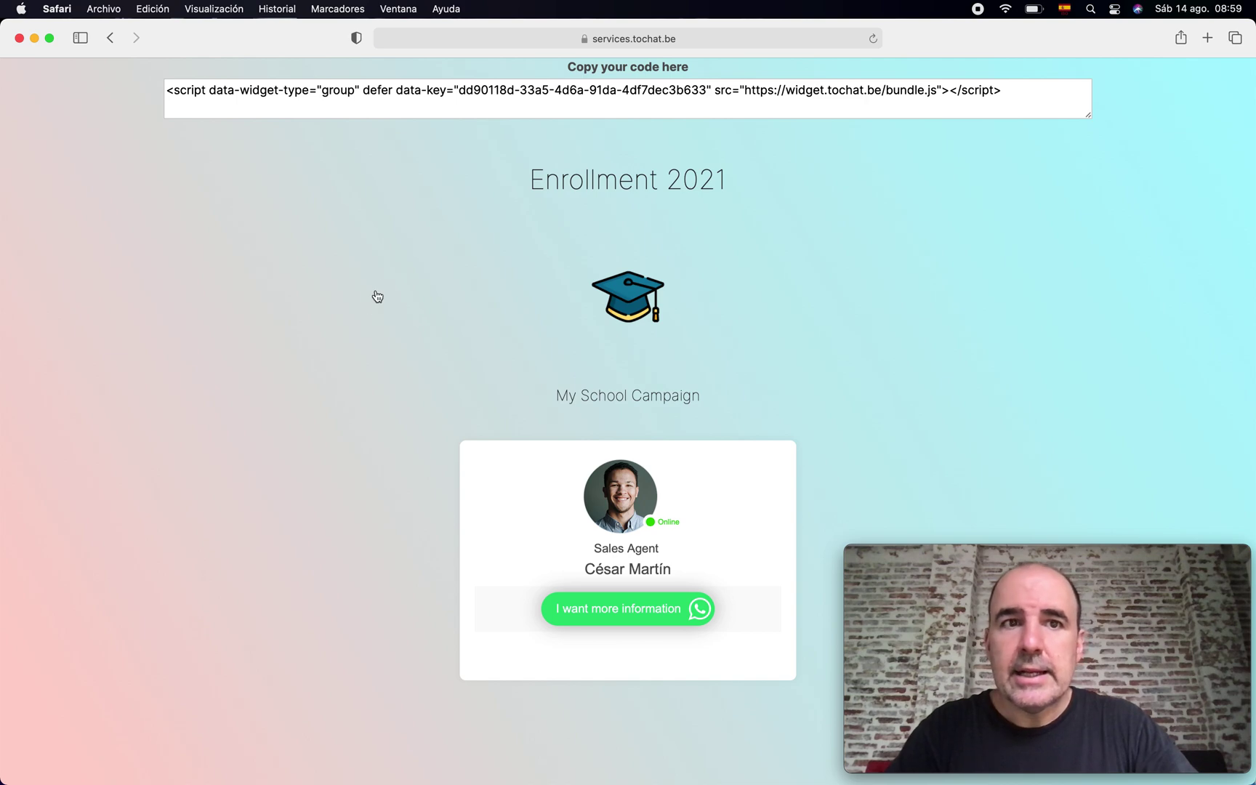
click(110, 38)
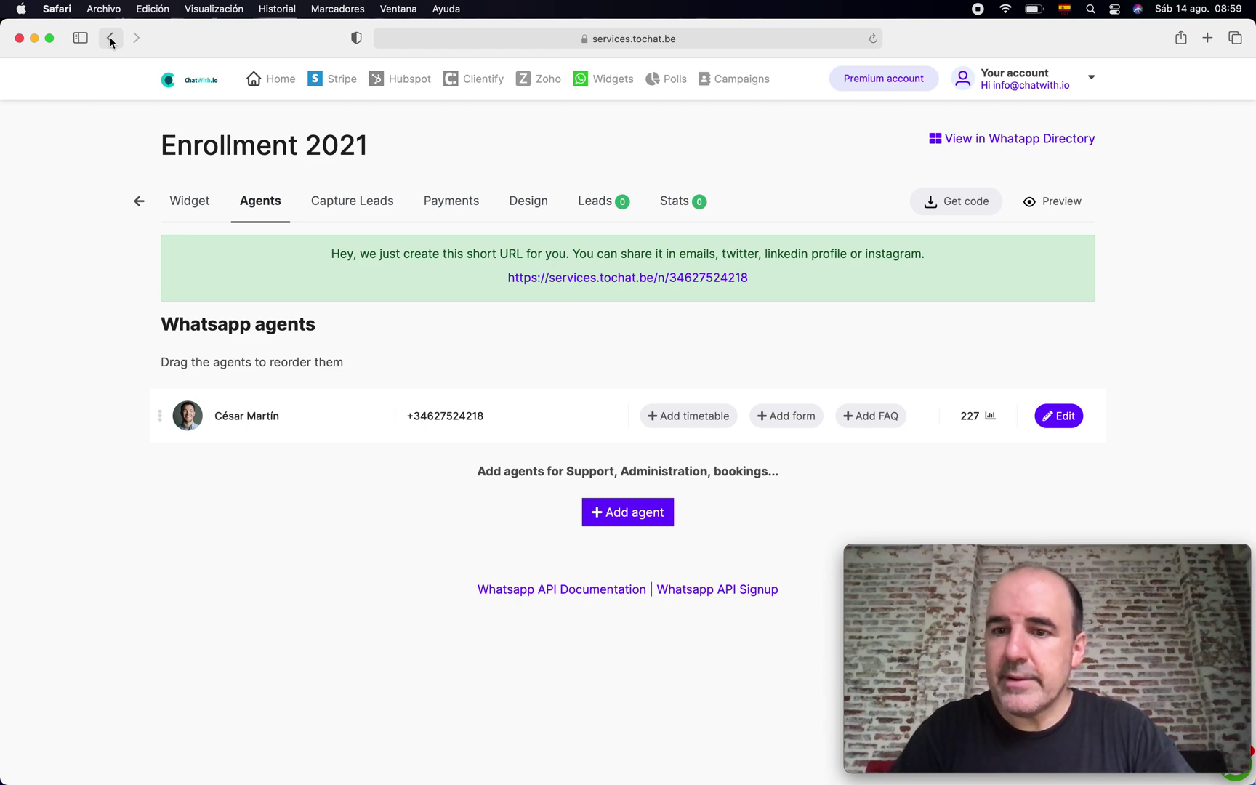
click(787, 420)
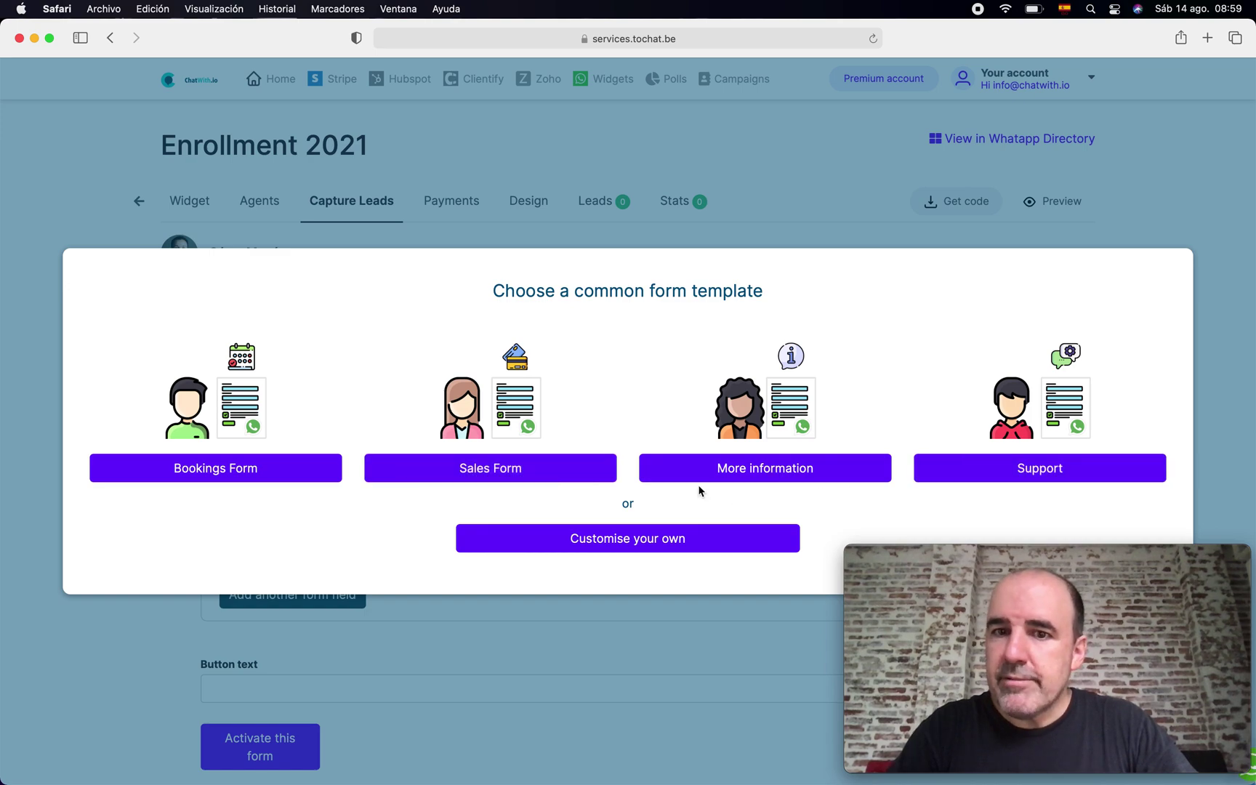
- Start from the More information template with description 'Enrollment campaign 2021' and a plain-text Name field
click(736, 471)
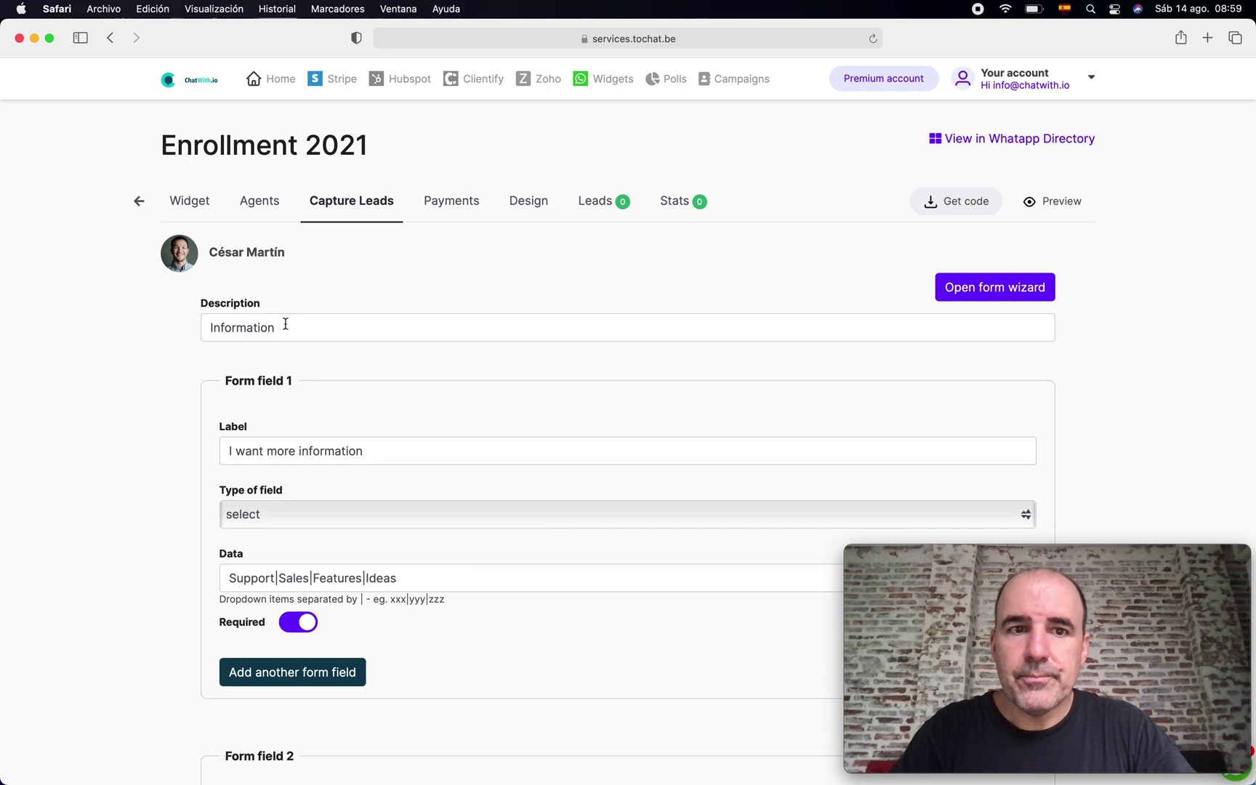
double_click(285, 324)
text(Enrol)
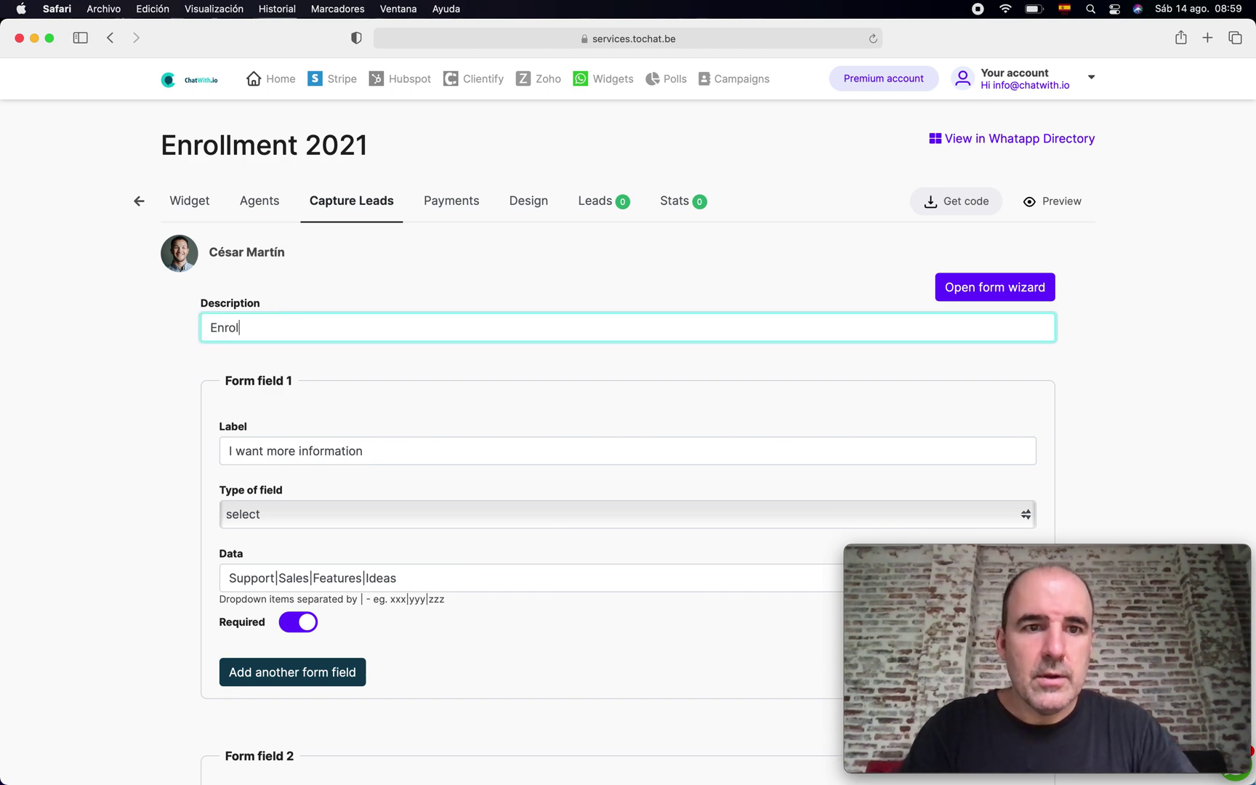
text(lment campai)
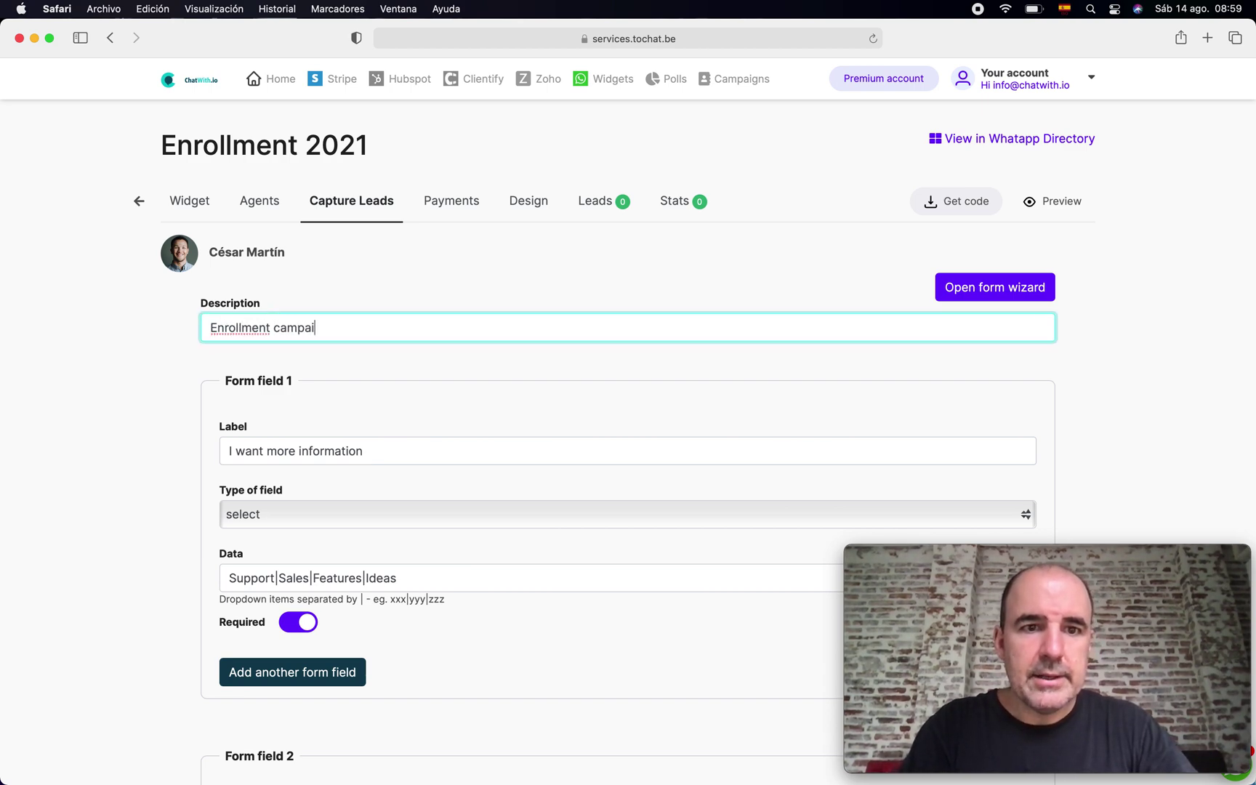
text(gn 2021)
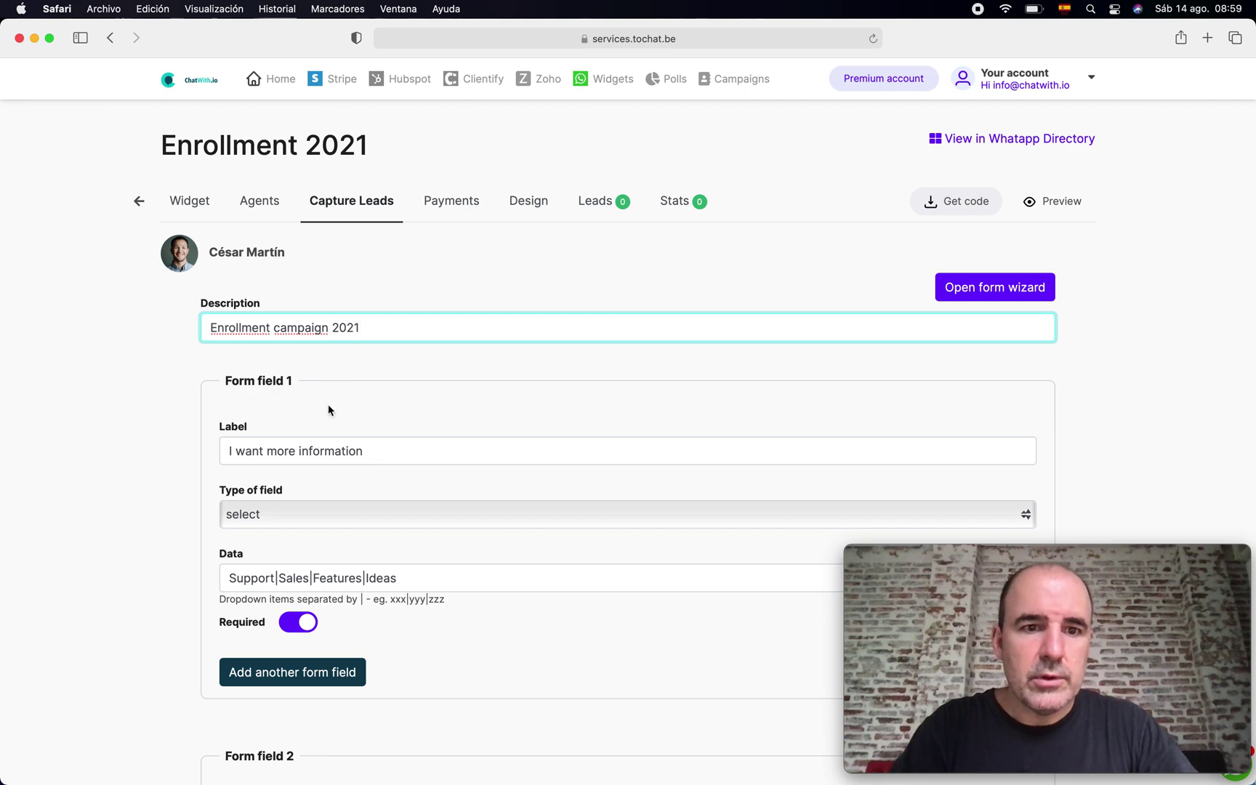
triple_click(340, 458)
text(Name)
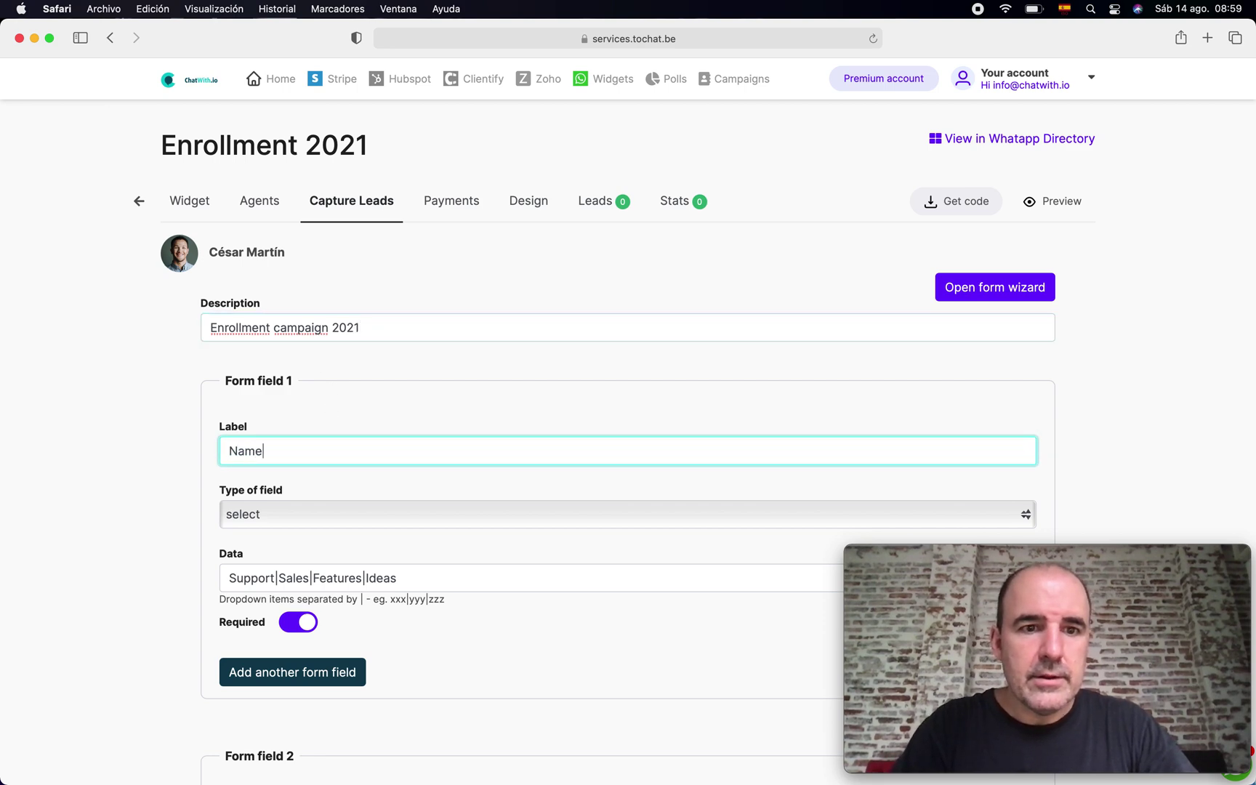
scroll(410, 475, up, 1)
click(397, 515)
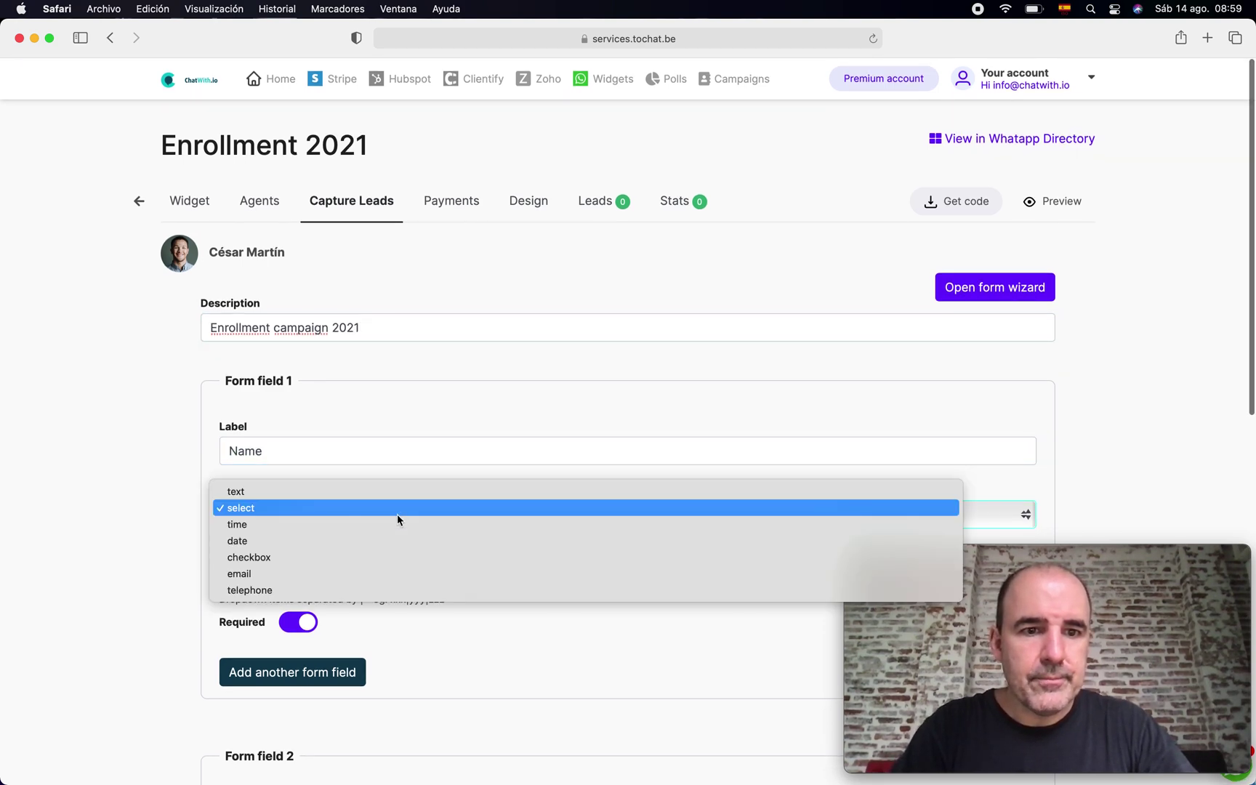
click(397, 500)
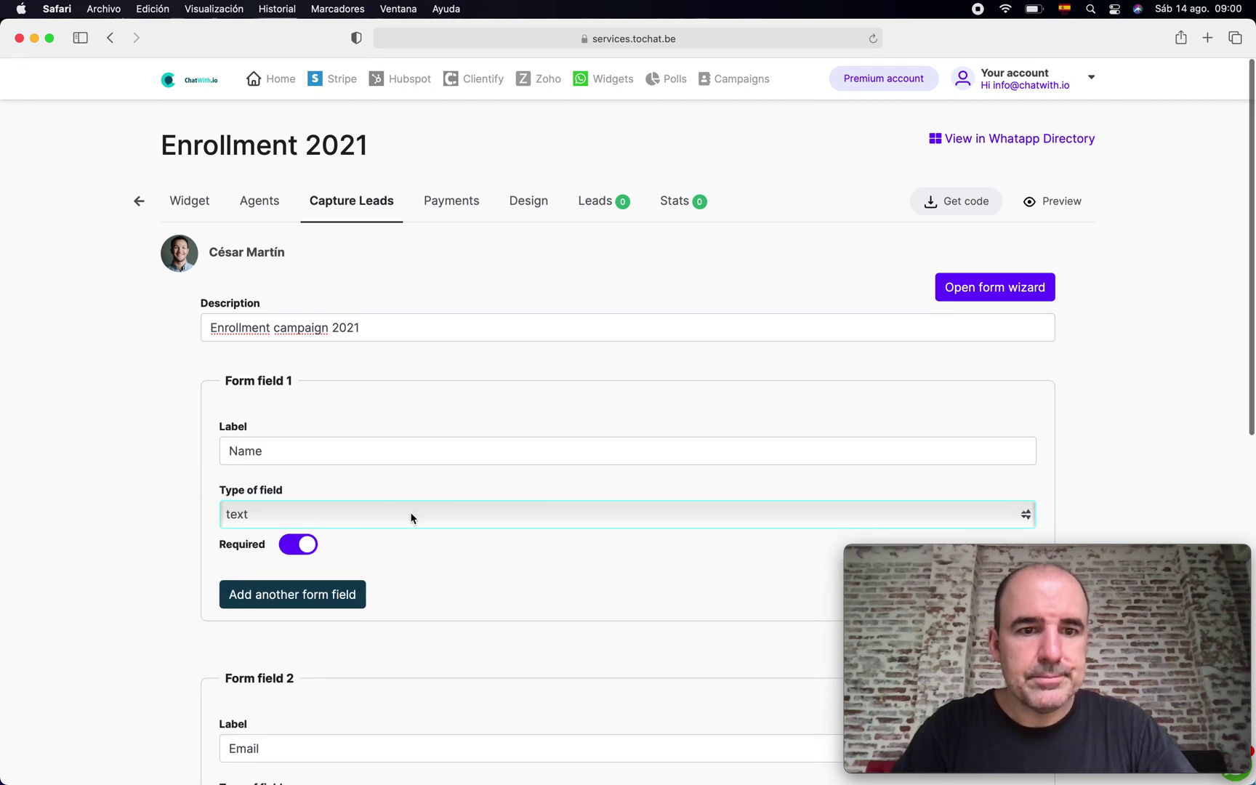
- Add an optional fourth form field labelled 'Occupation'
scroll(410, 517, down, 5)
scroll(410, 517, down, 3)
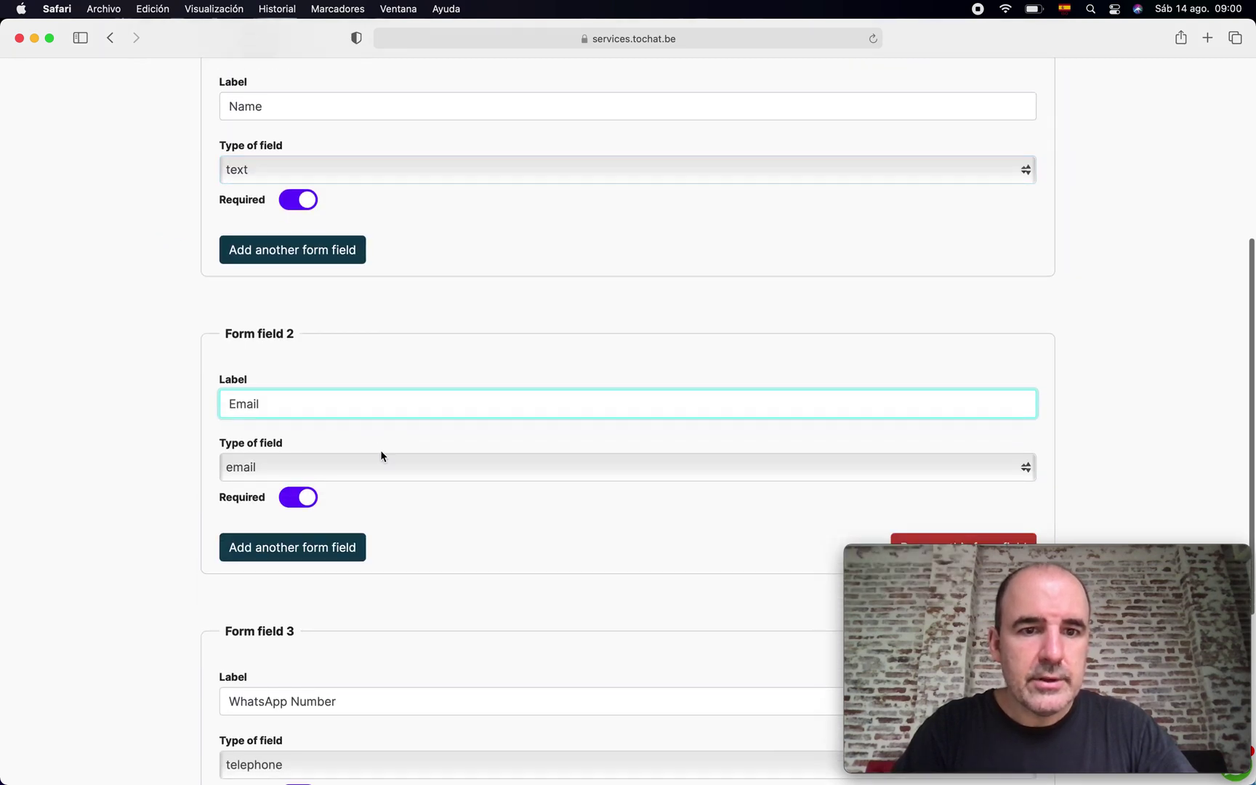
click(428, 526)
scroll(426, 524, down, 6)
scroll(436, 603, down, 2)
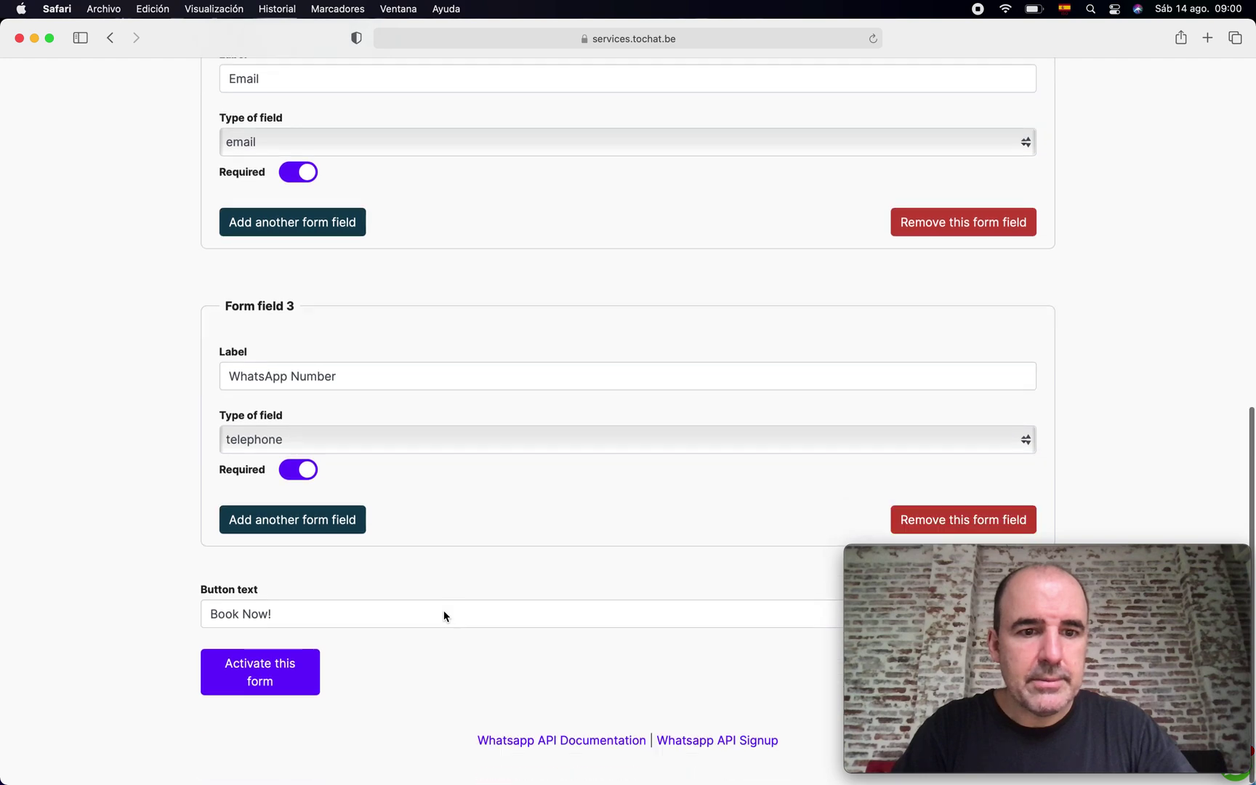
click(332, 522)
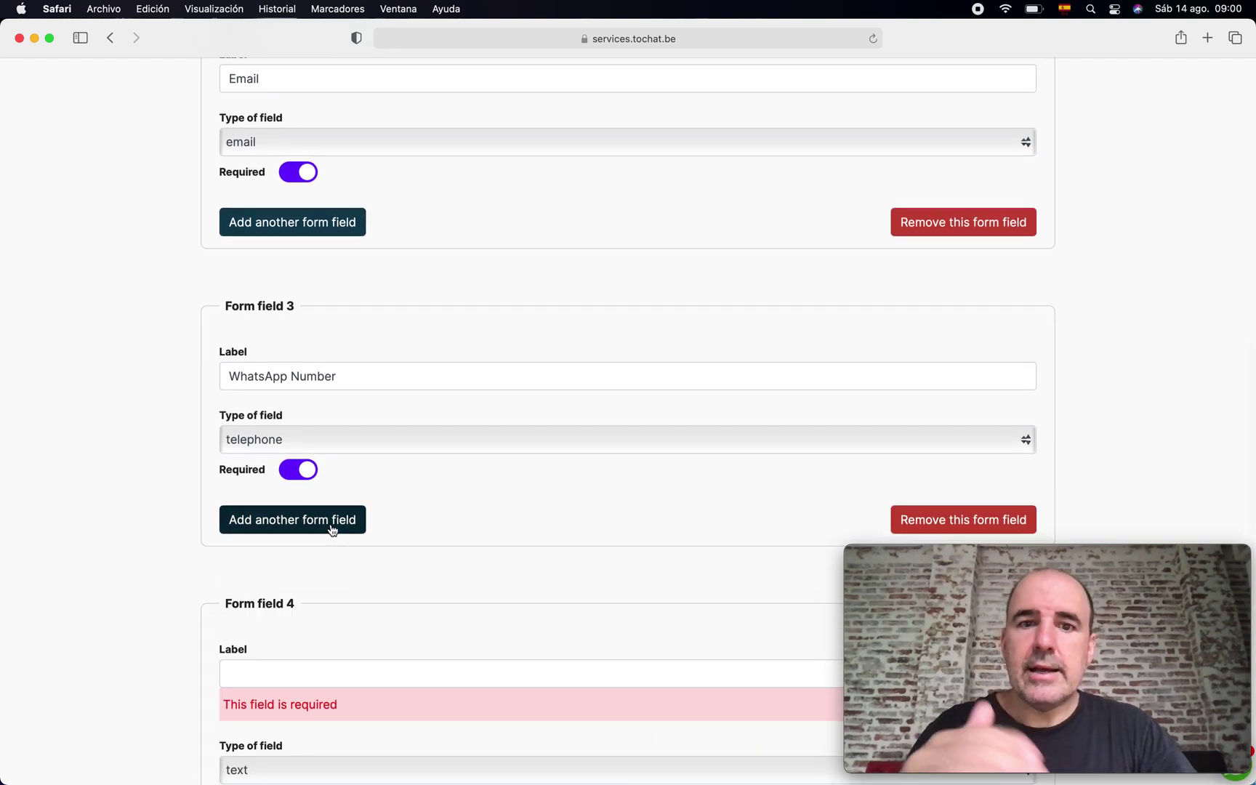
scroll(376, 551, up, 4)
scroll(376, 546, down, 8)
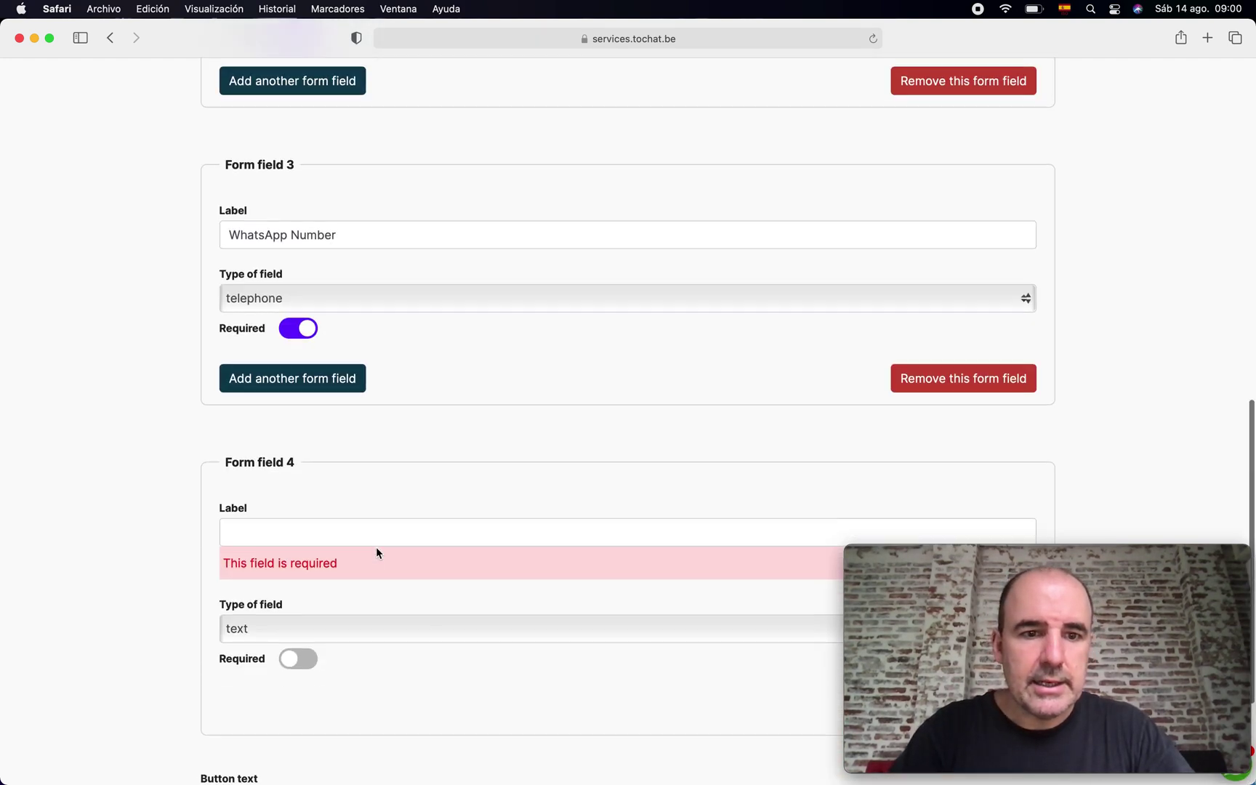
click(327, 373)
text(Occupation)
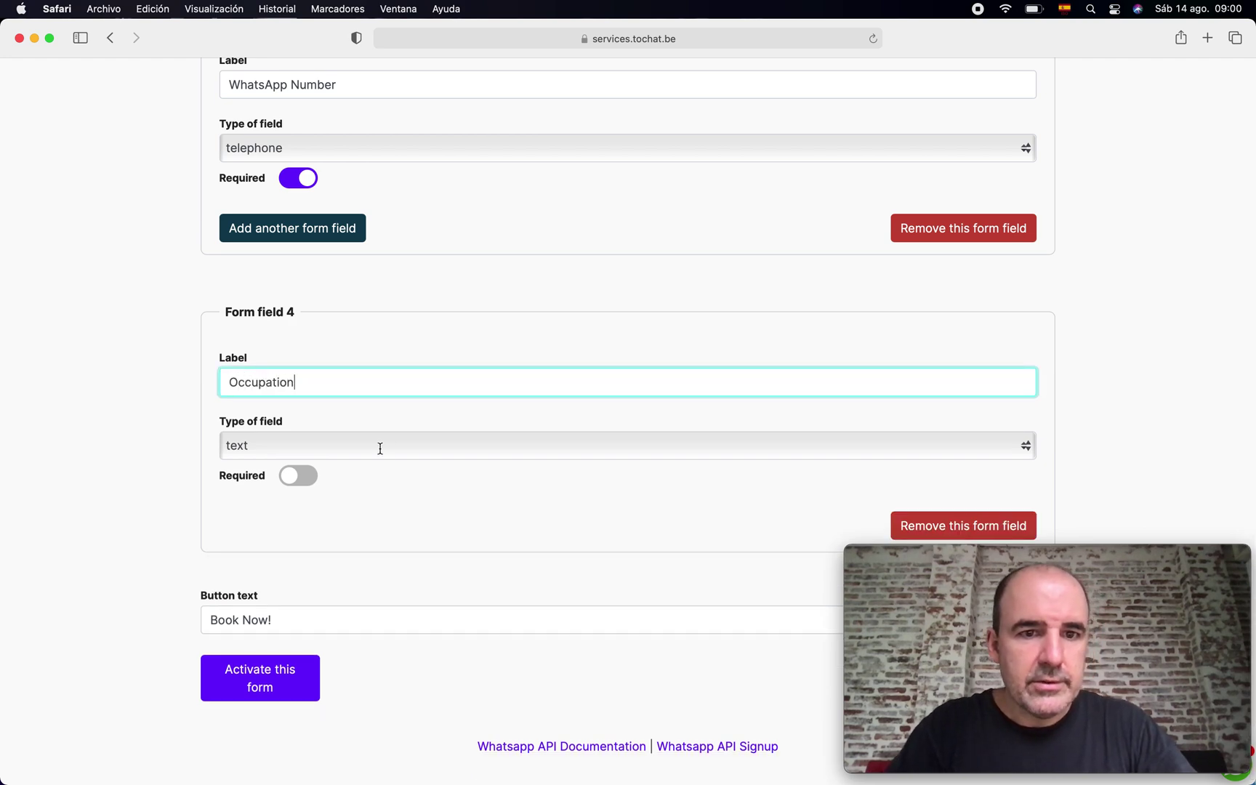
click(296, 481)
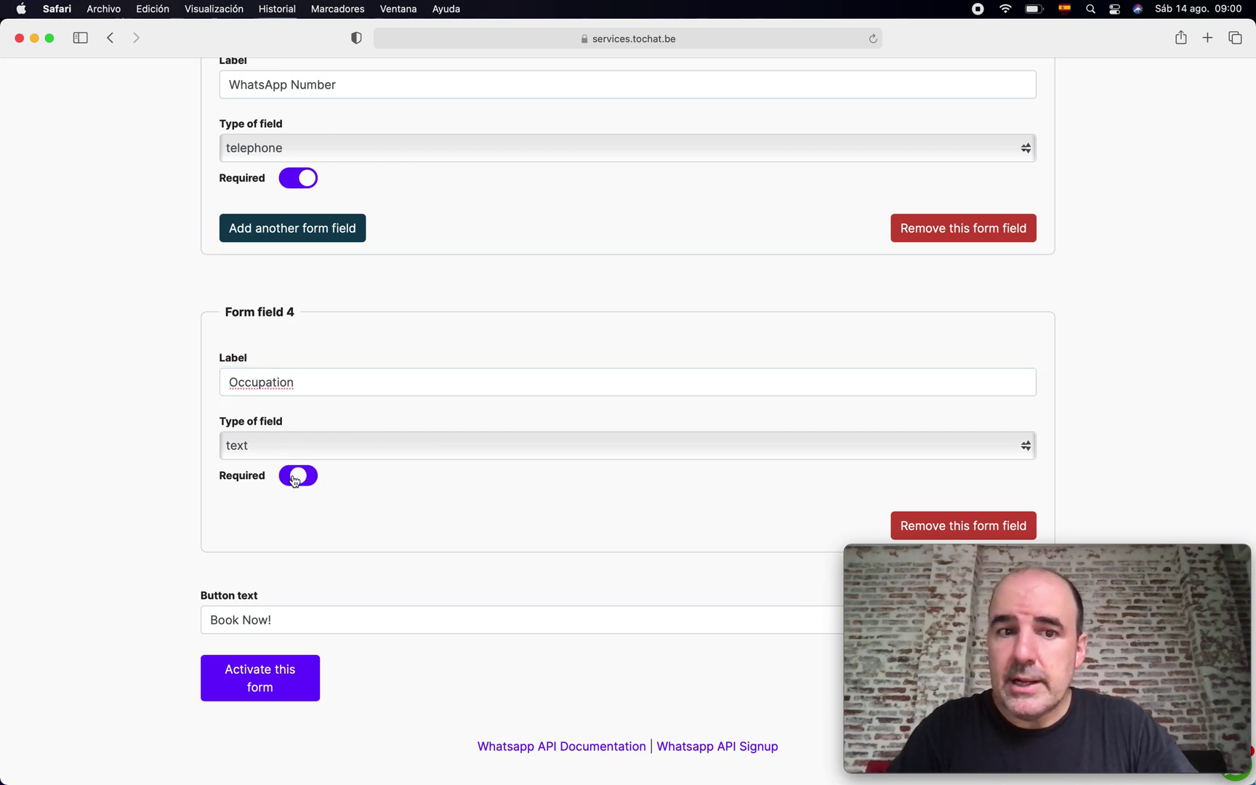
click(294, 481)
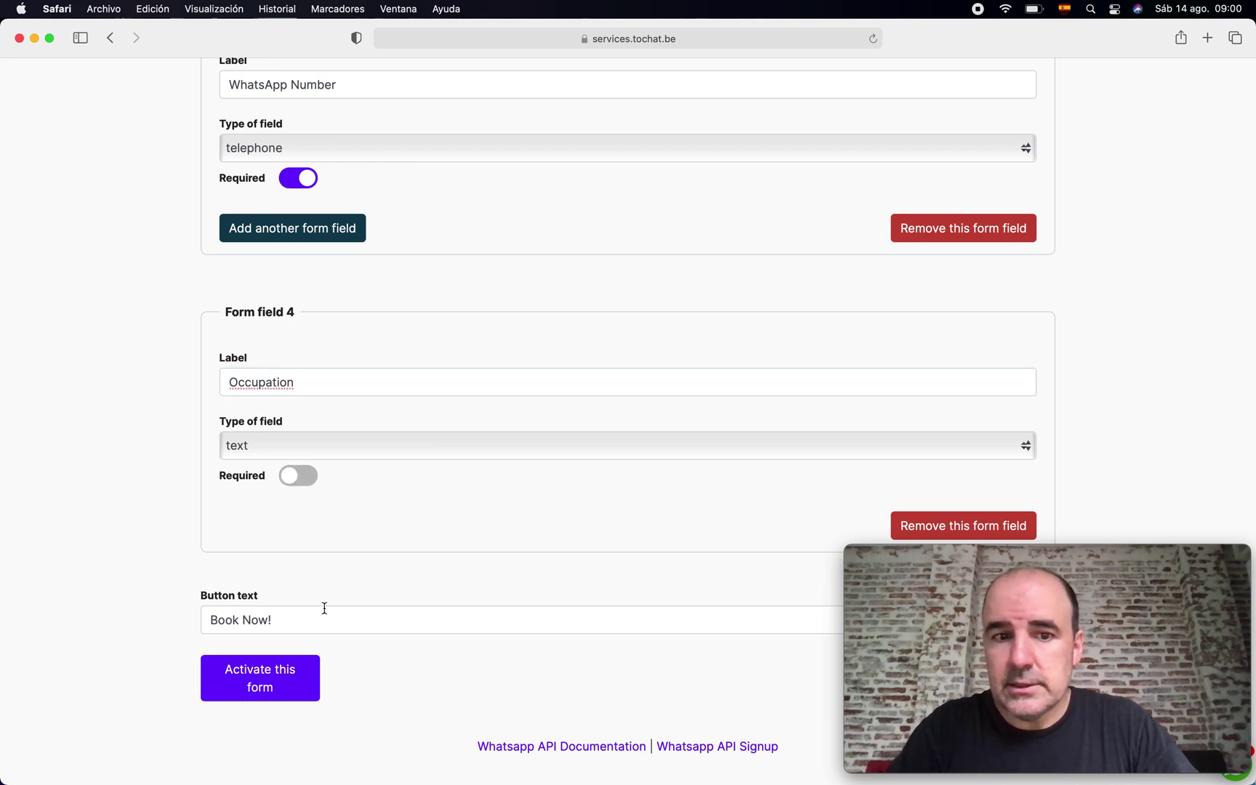
- Change the button text to 'Let´s Start WhatsApp!!' and activate the form
click(287, 618)
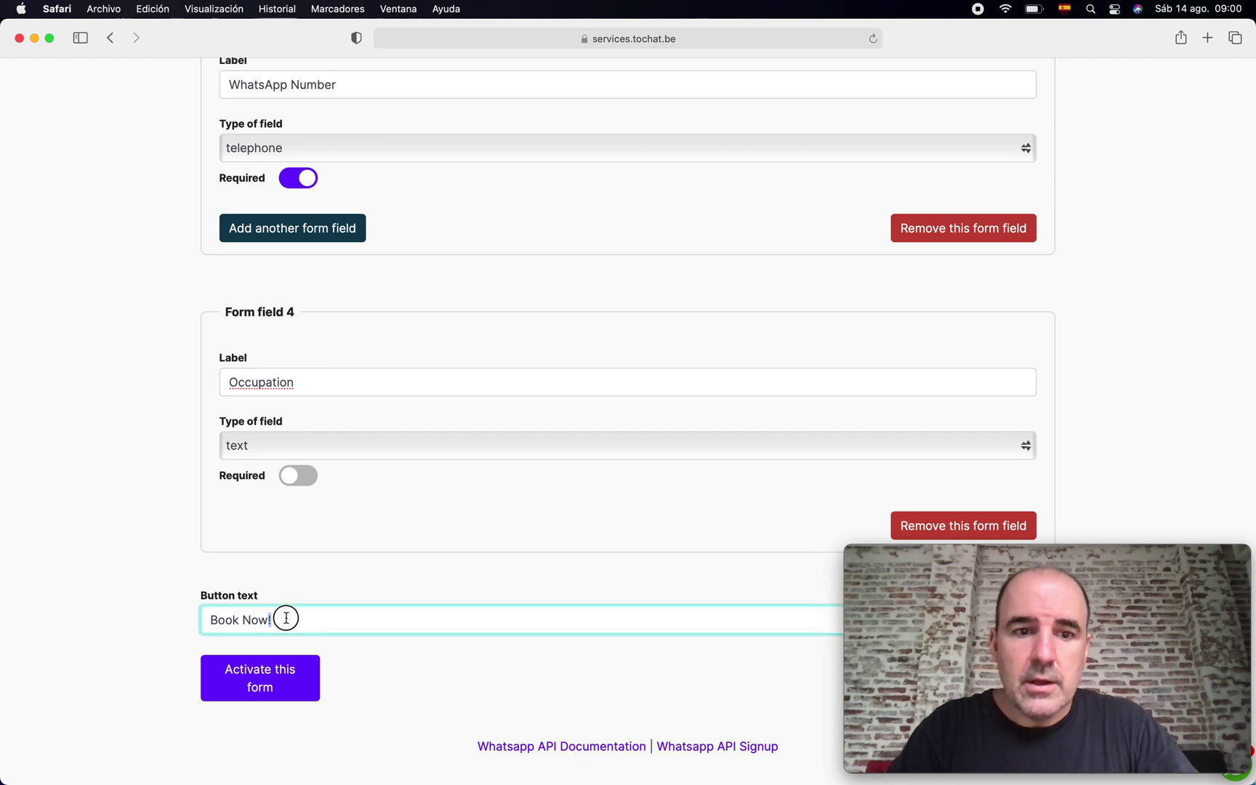
key(super+a)
text(Let´s )
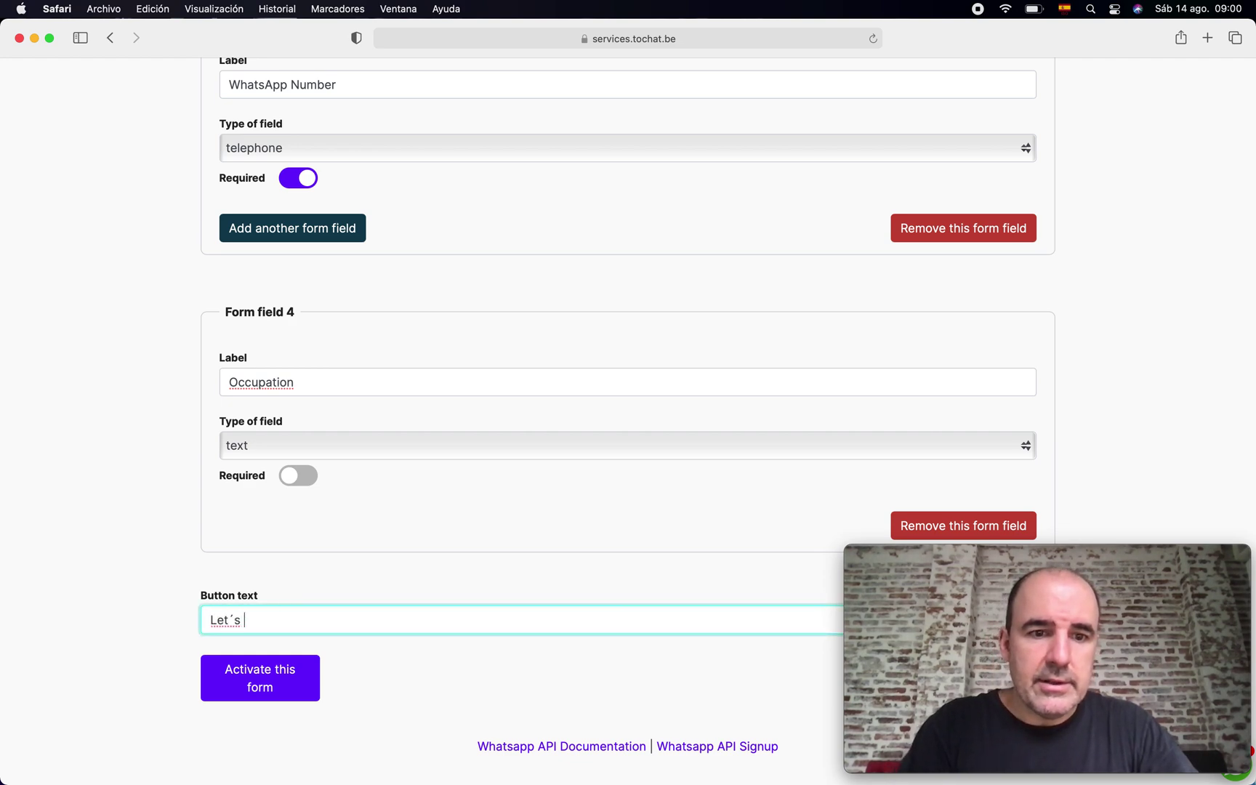
text(Start WhatsApp!!)
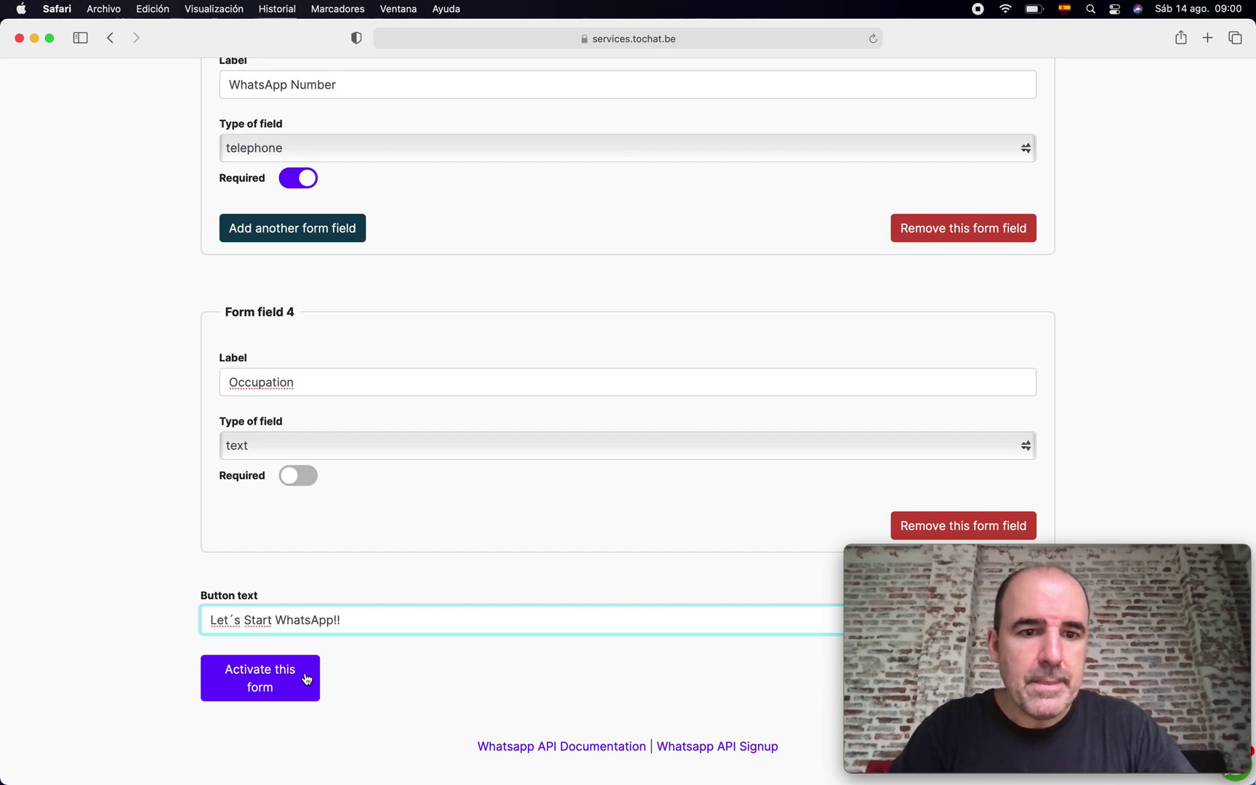
click(306, 678)
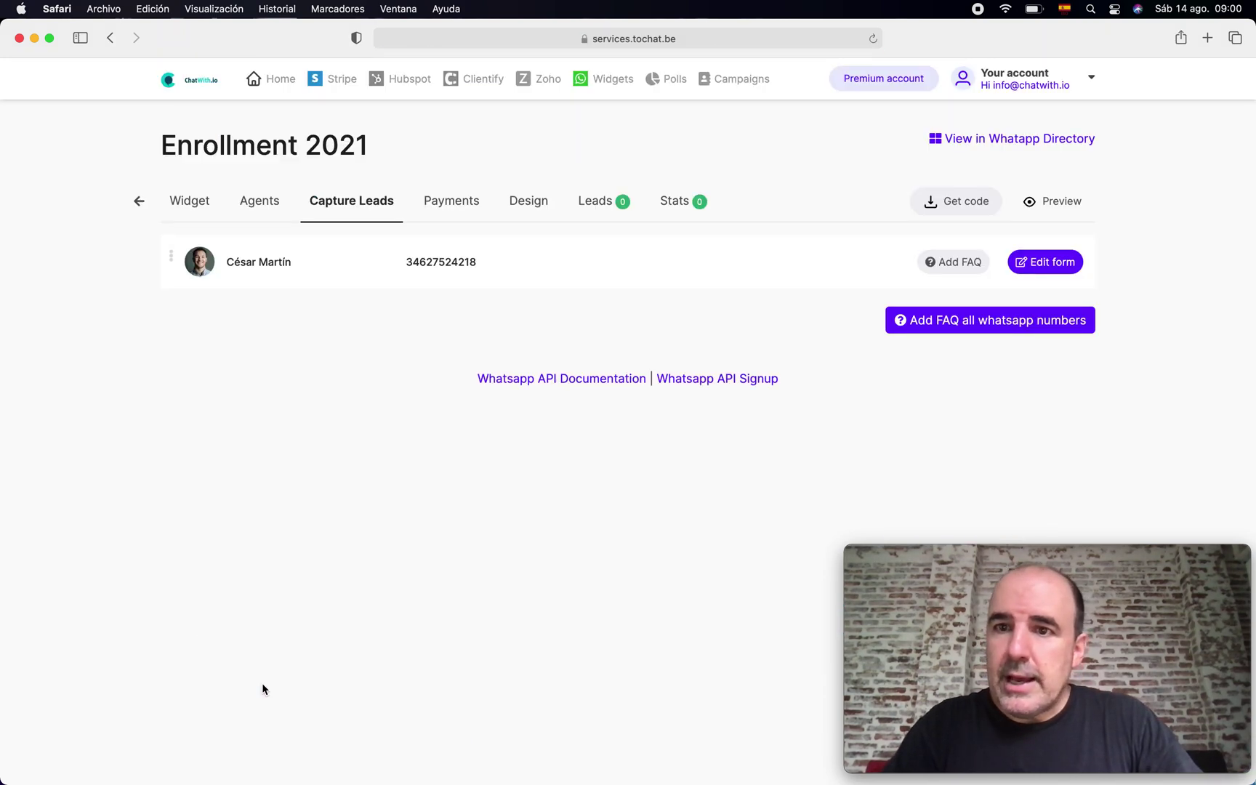
- Submit a test entry on the form's preview page with sample contact details and occupation 'Sales Agent'
click(967, 140)
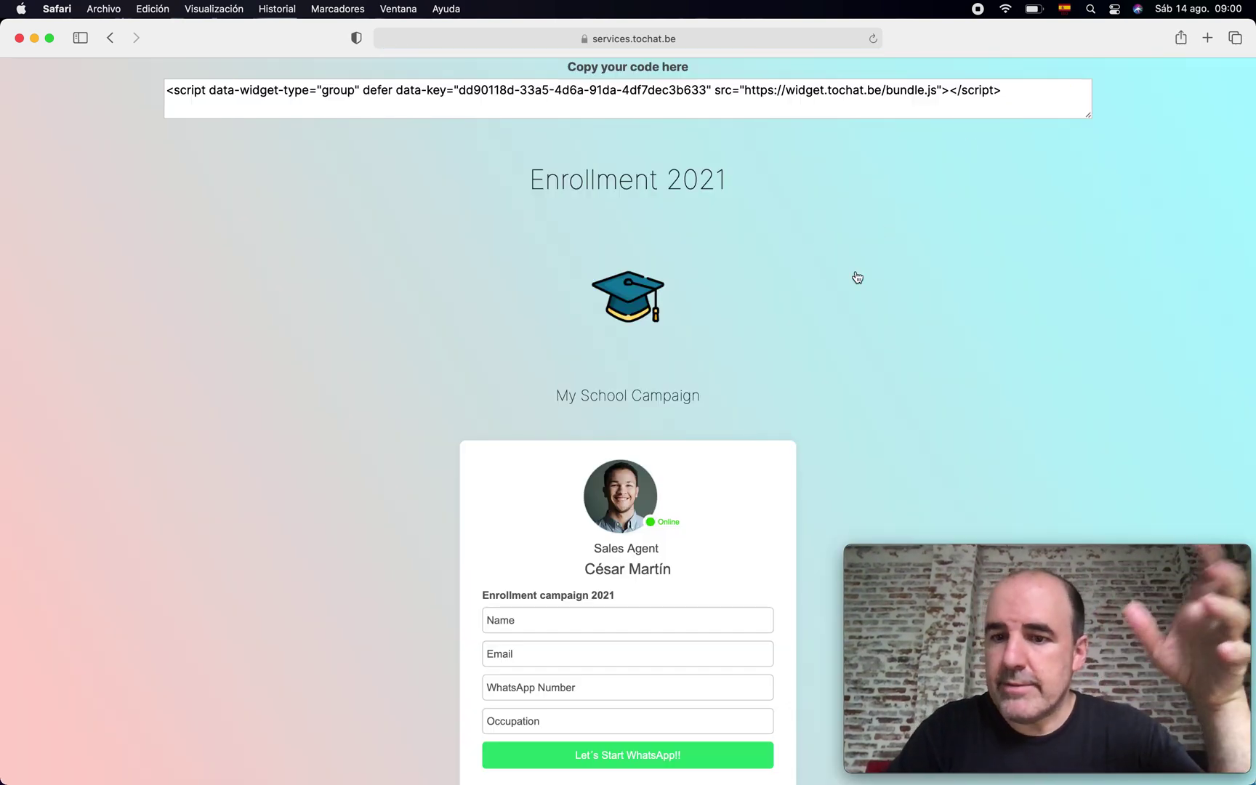
scroll(792, 329, down, 2)
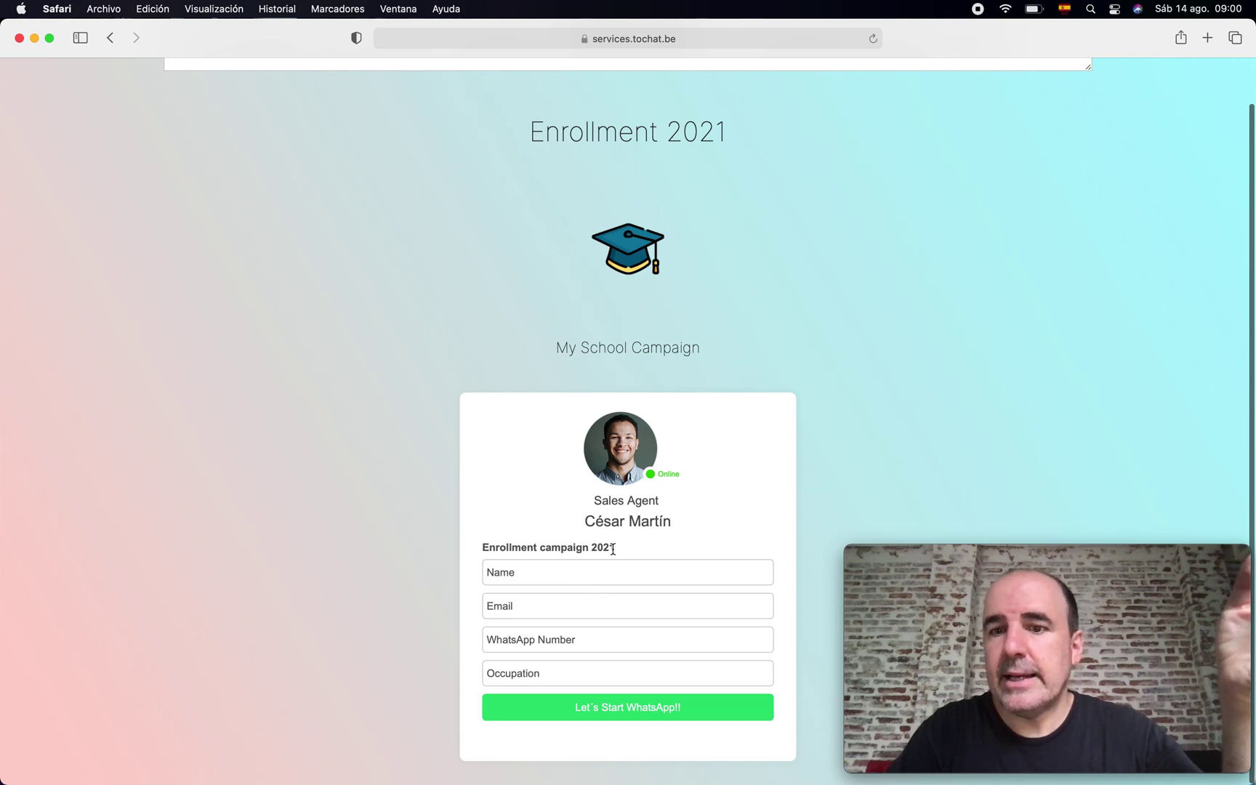
click(532, 566)
text(Cesar)
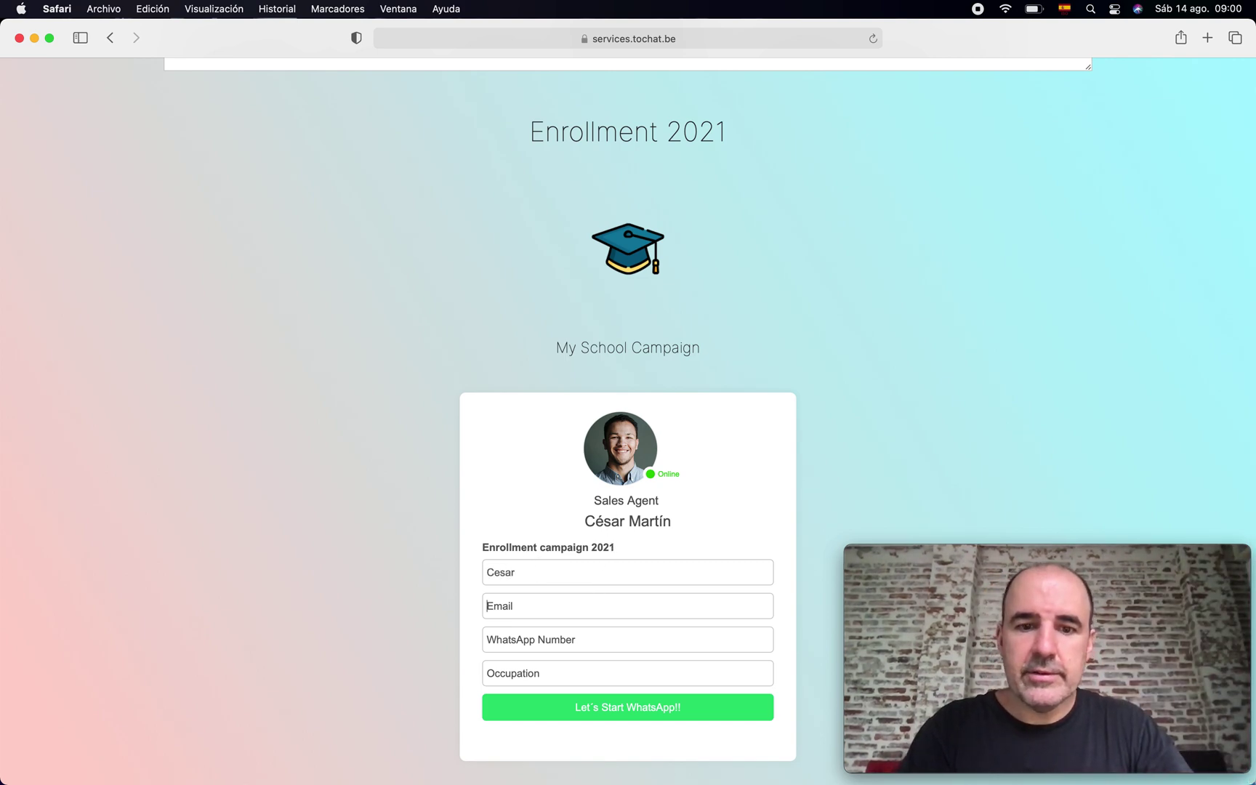
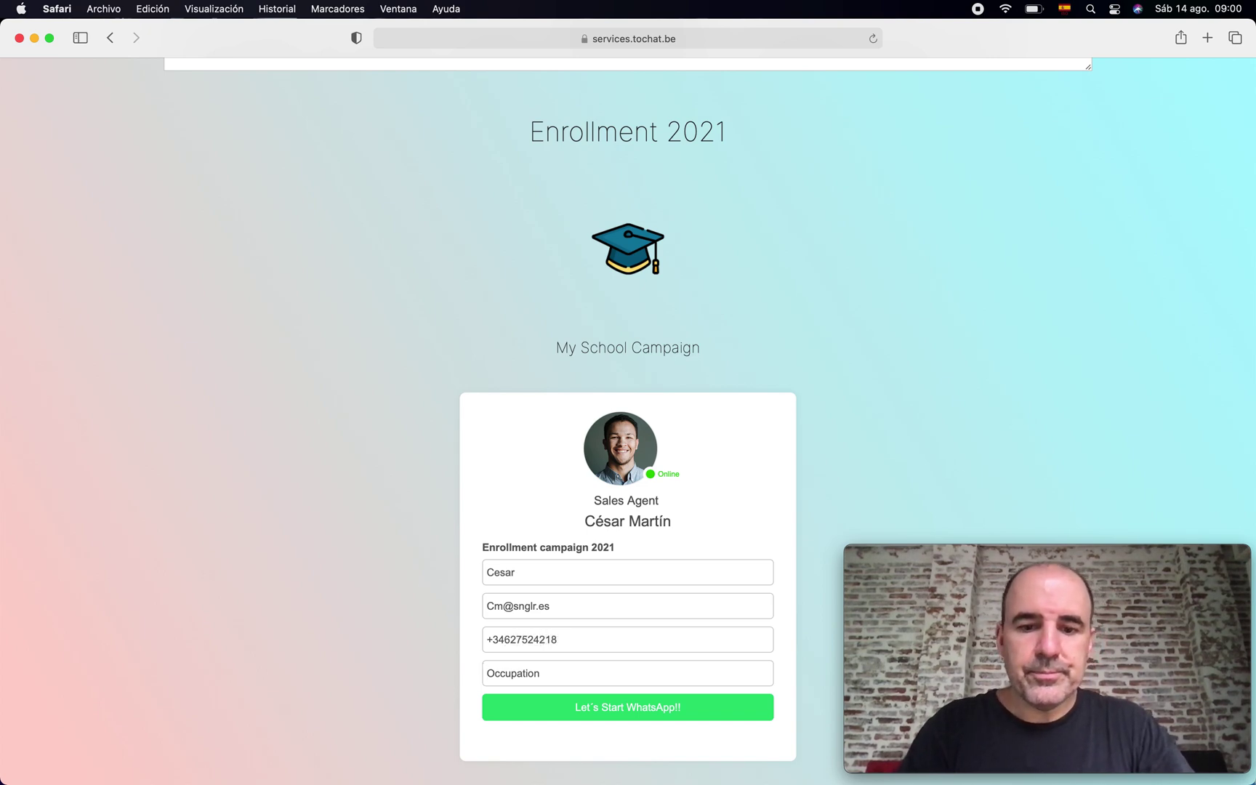
click(486, 673)
text(Sales Agent)
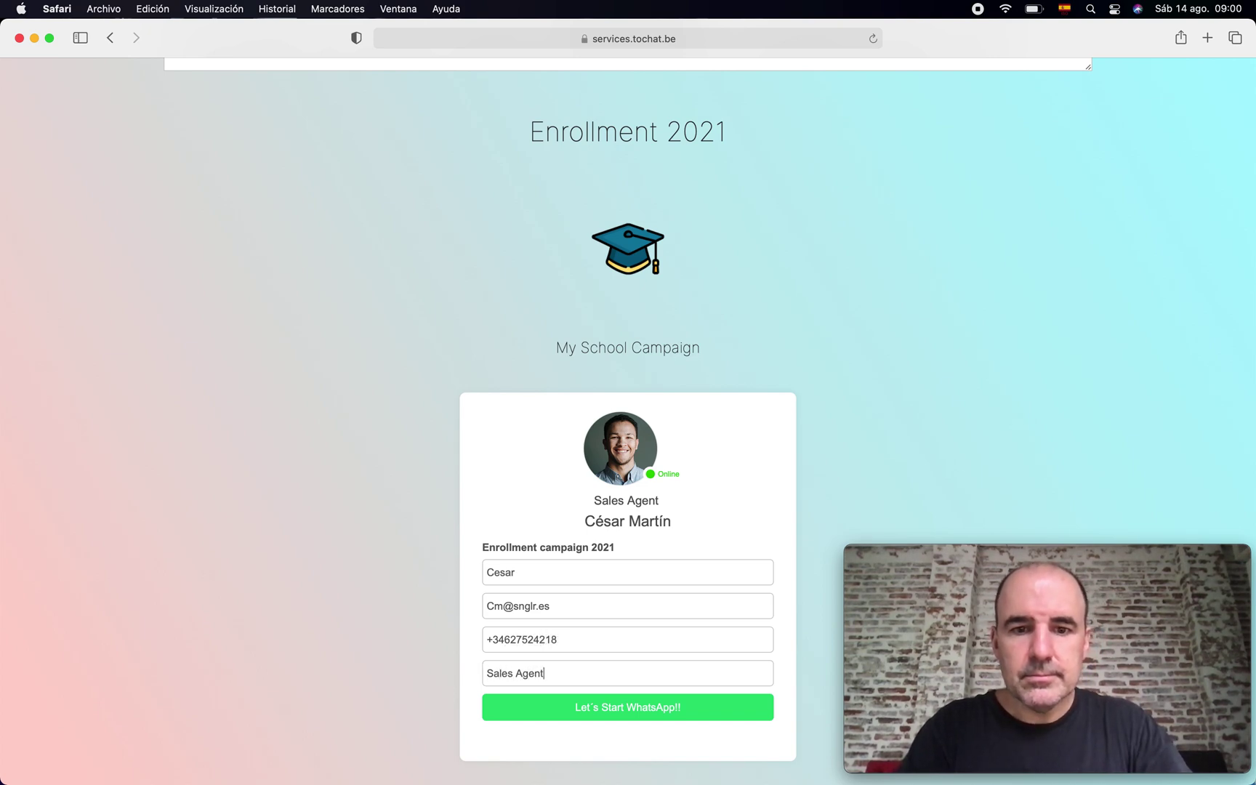
click(657, 709)
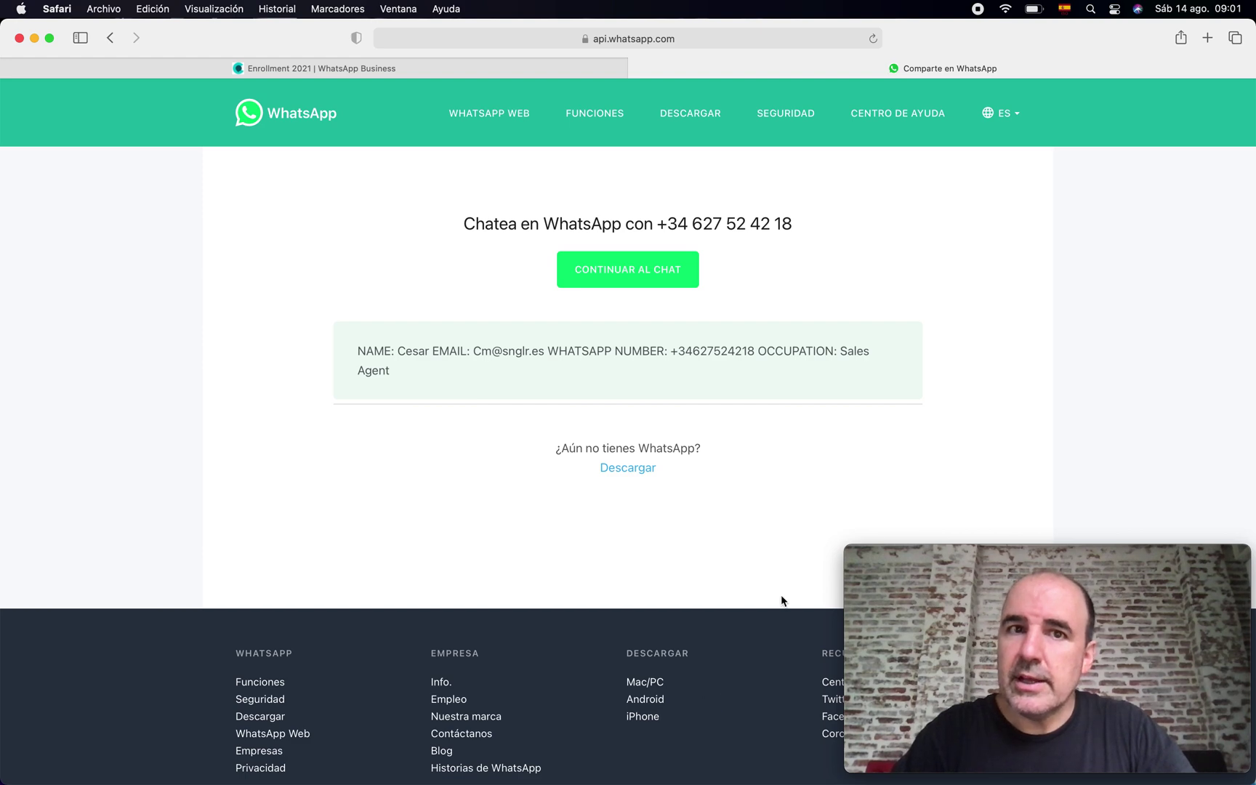
- Close the WhatsApp chat page and return to the Enrollment 2021 admin page
key(super+w)
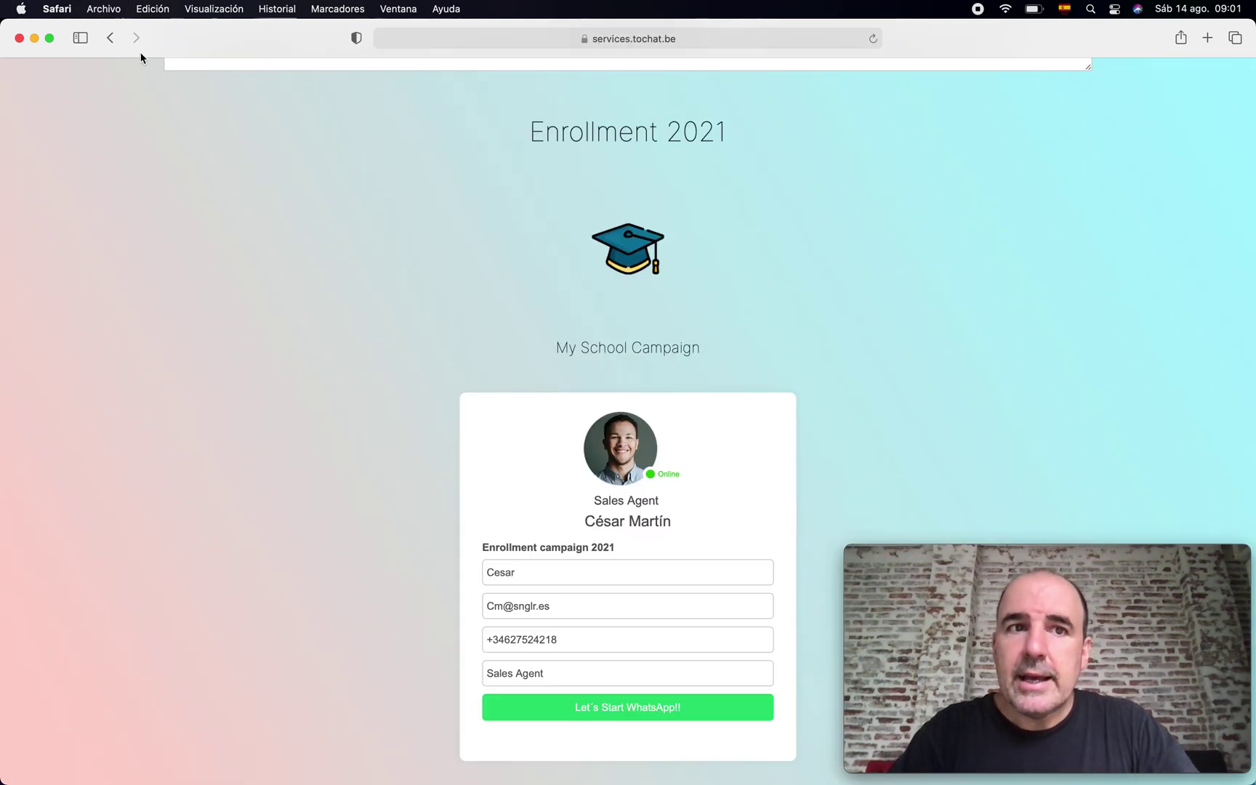
click(110, 38)
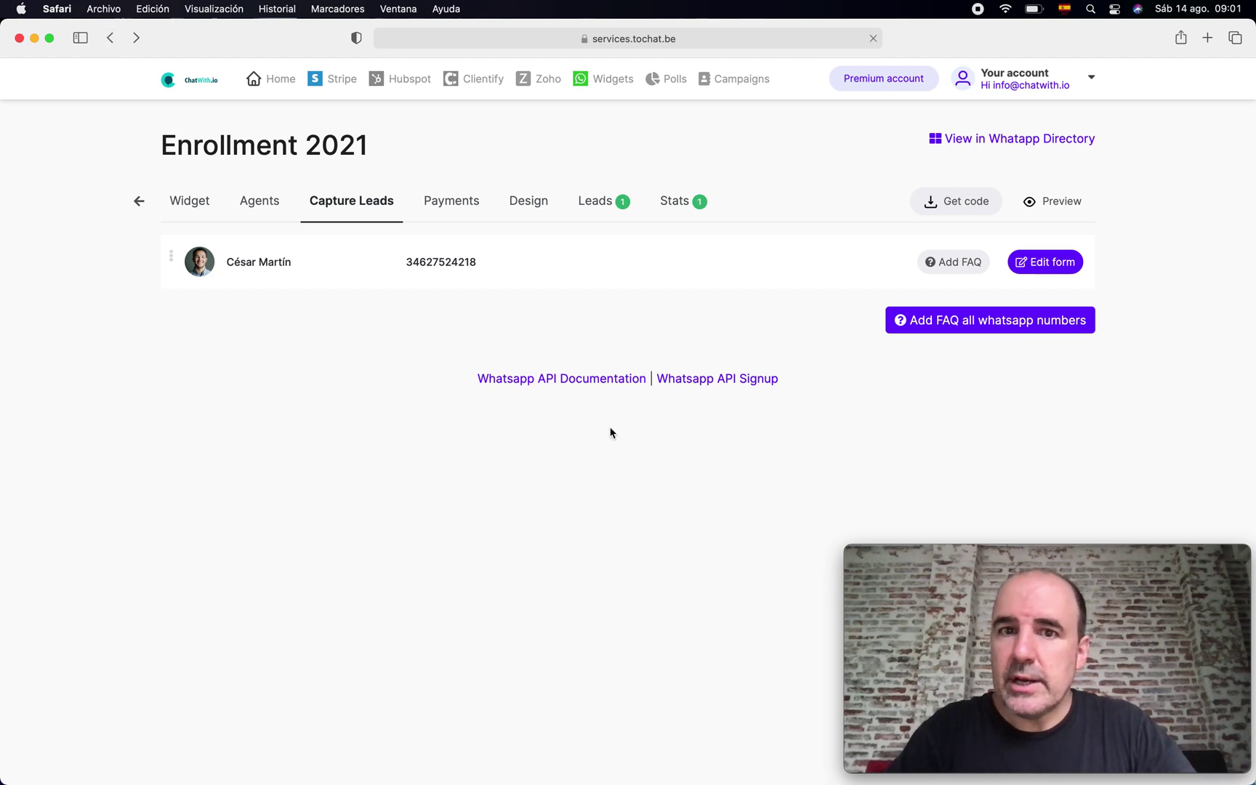
- Review the new lead's submitted name, e-mail, number and occupation in the Leads list
click(596, 202)
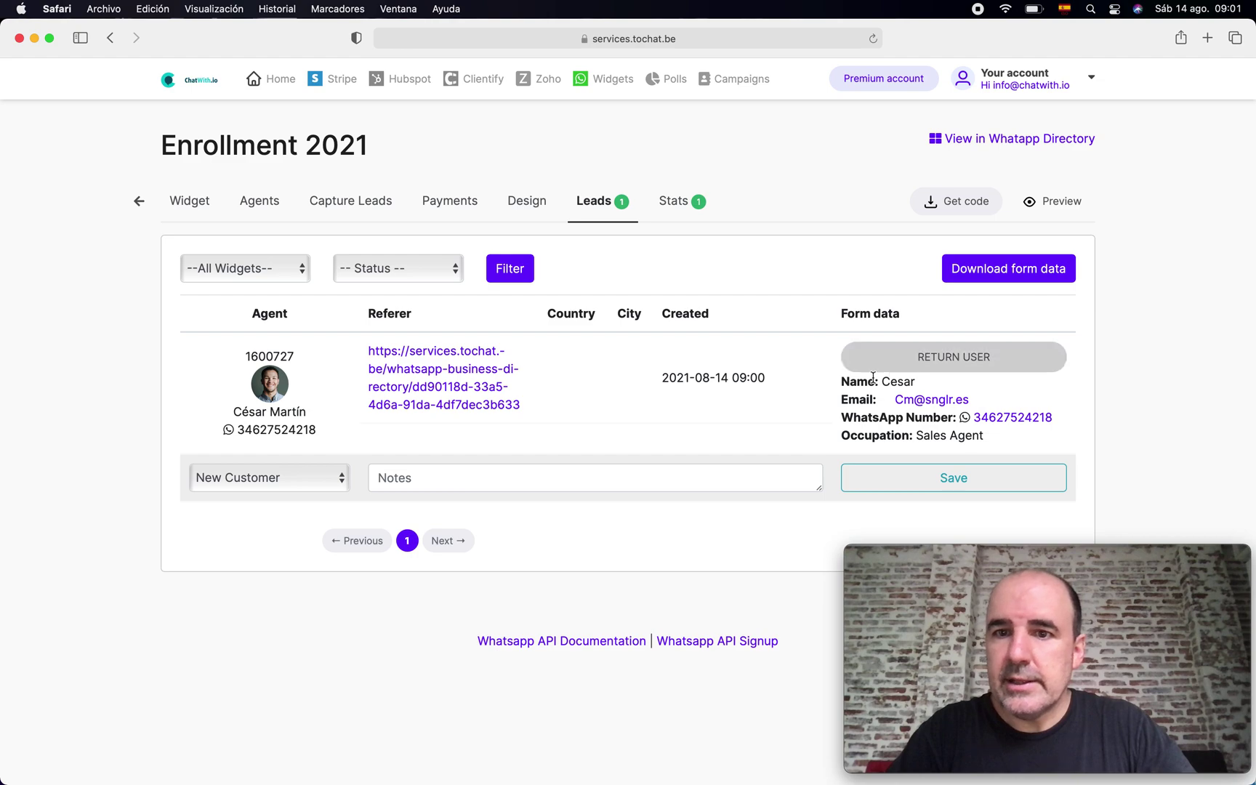
drag(856, 381, 1034, 426)
click(1082, 426)
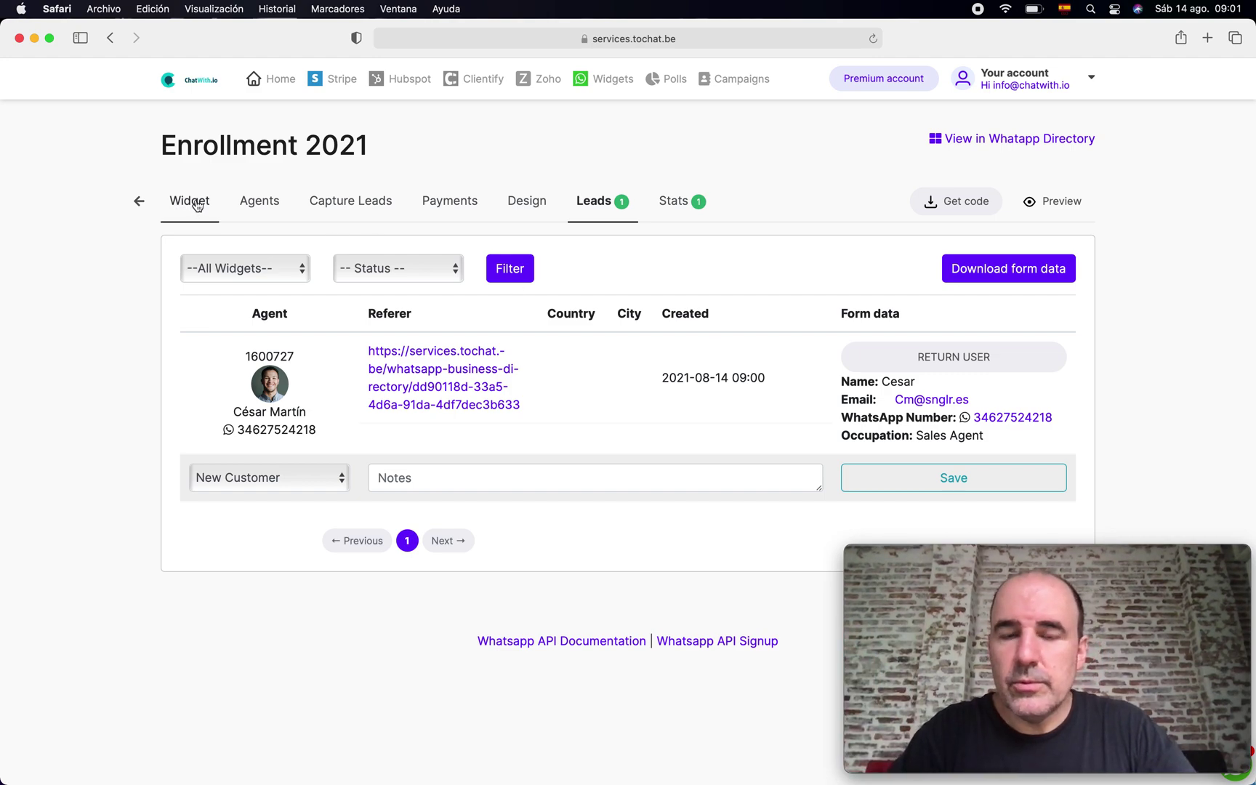
click(526, 200)
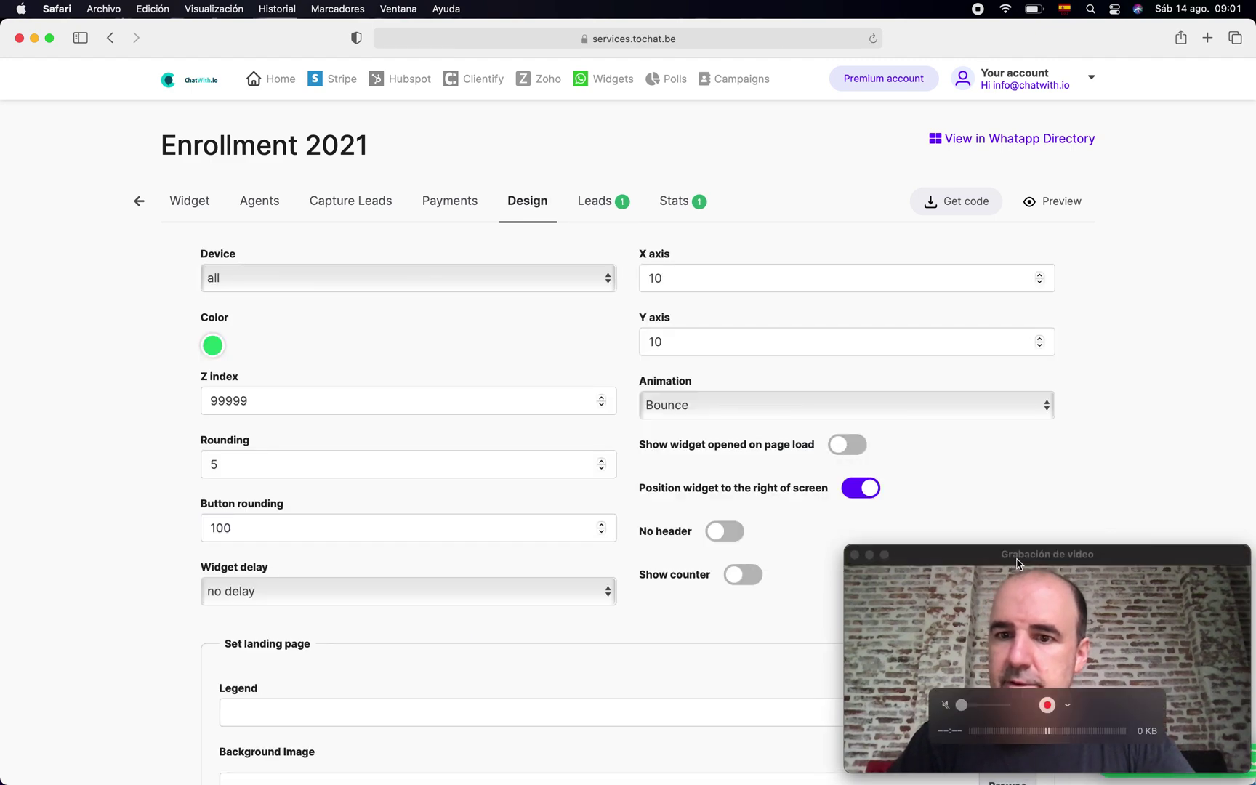
- Turn on No header and Show counter in the widget design and save
click(1032, 625)
drag(1032, 544, 1024, 35)
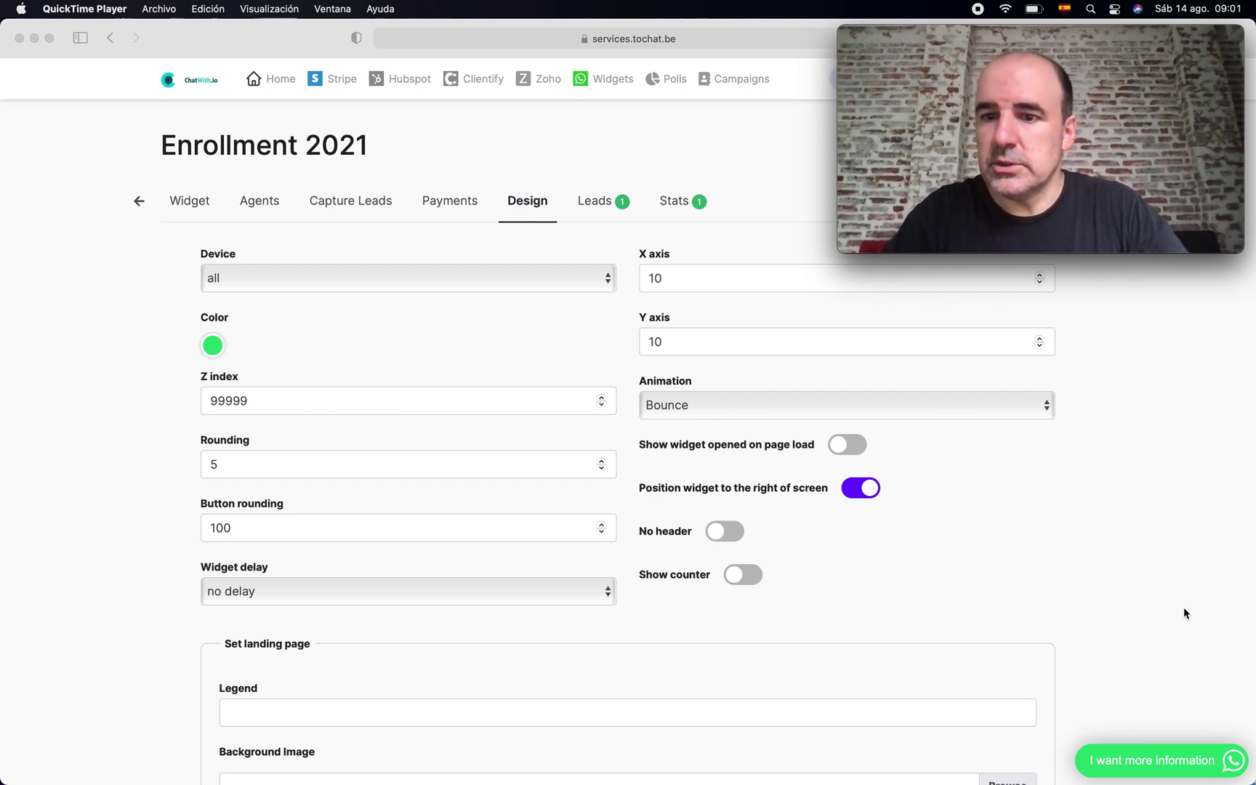
click(1185, 763)
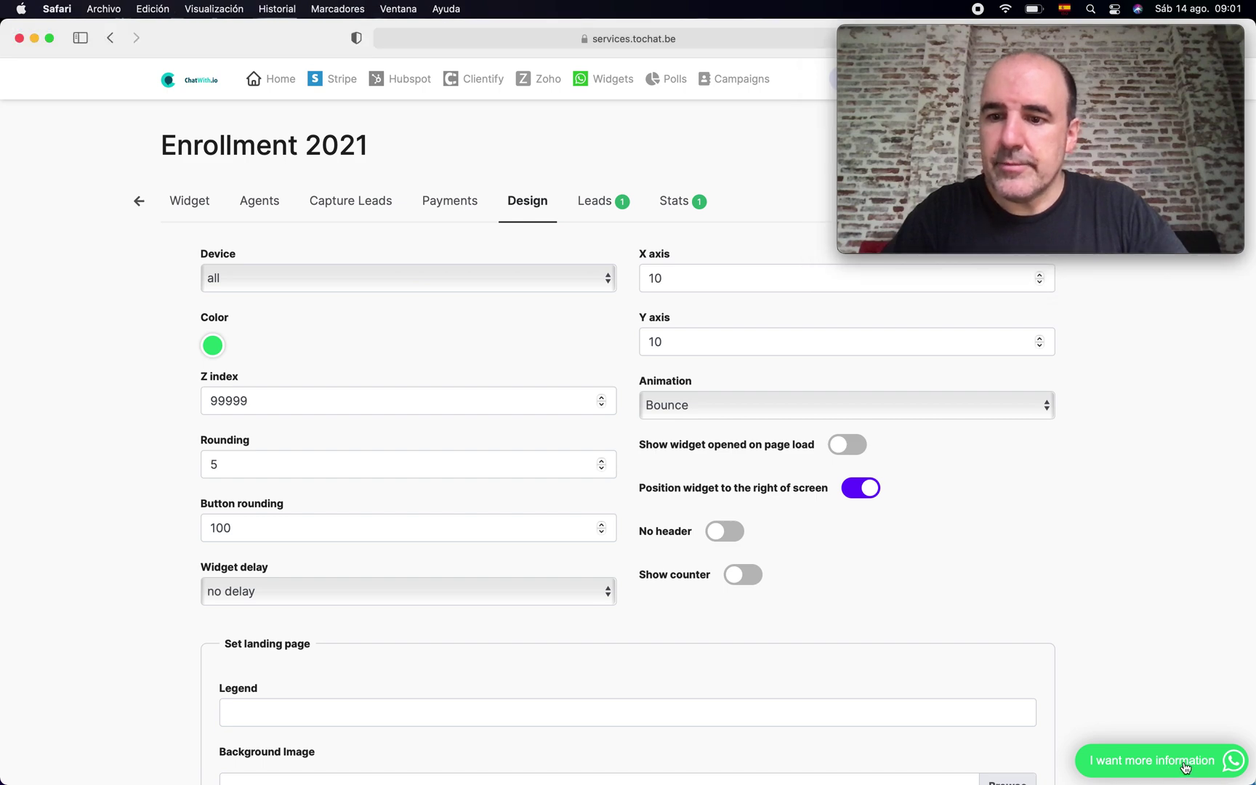
click(1186, 764)
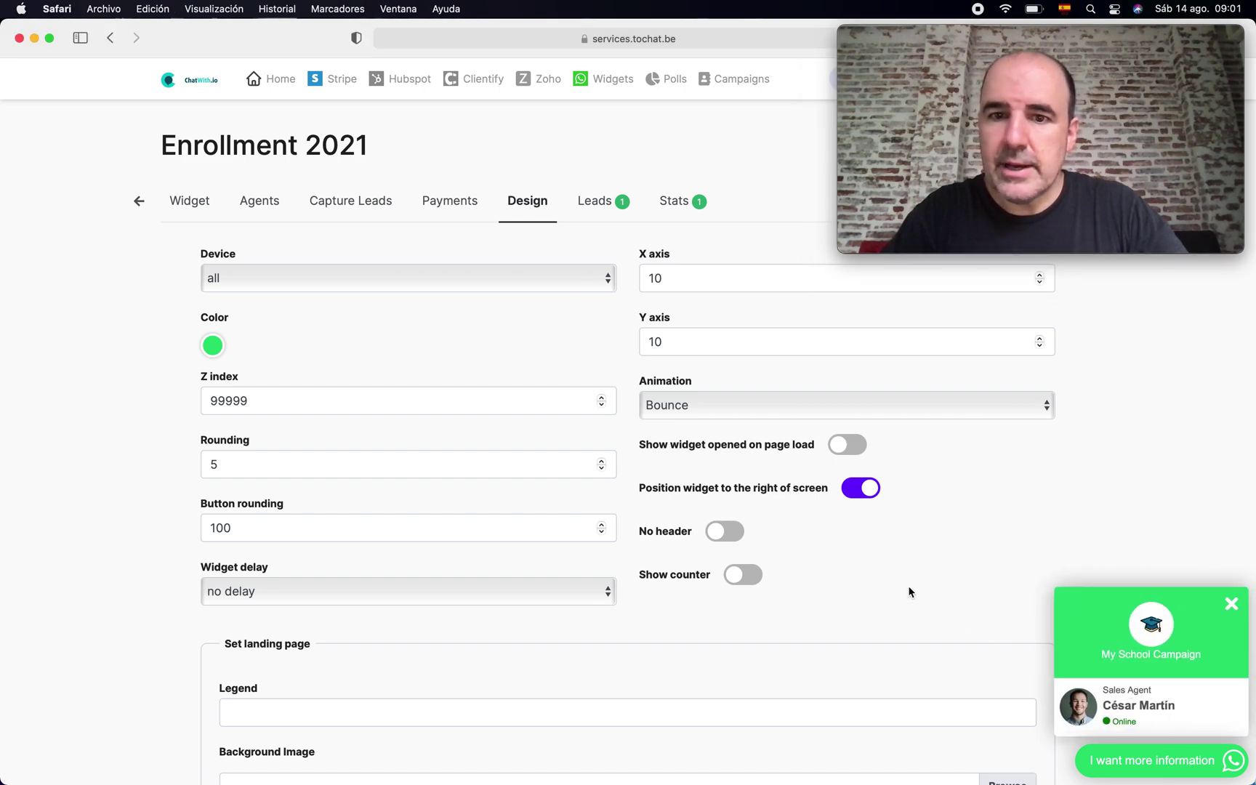
click(726, 533)
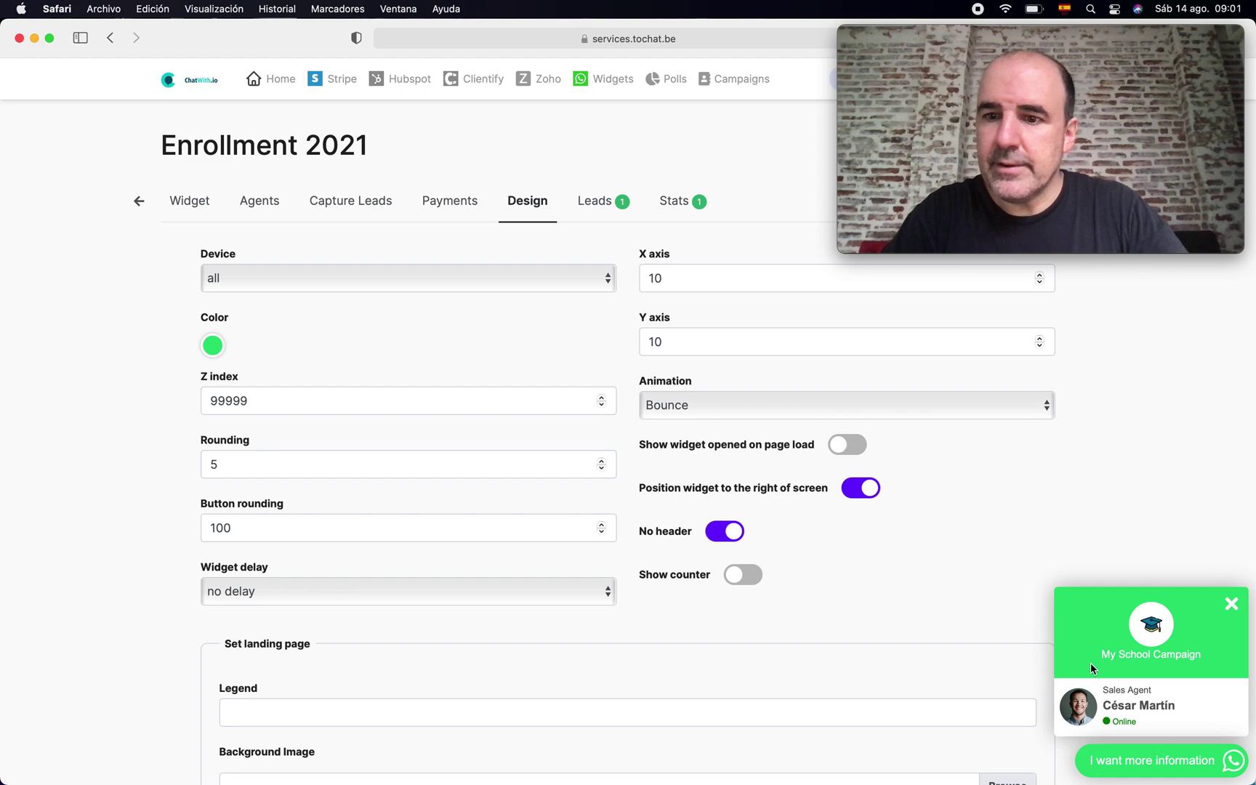
scroll(788, 527, down, 3)
click(748, 499)
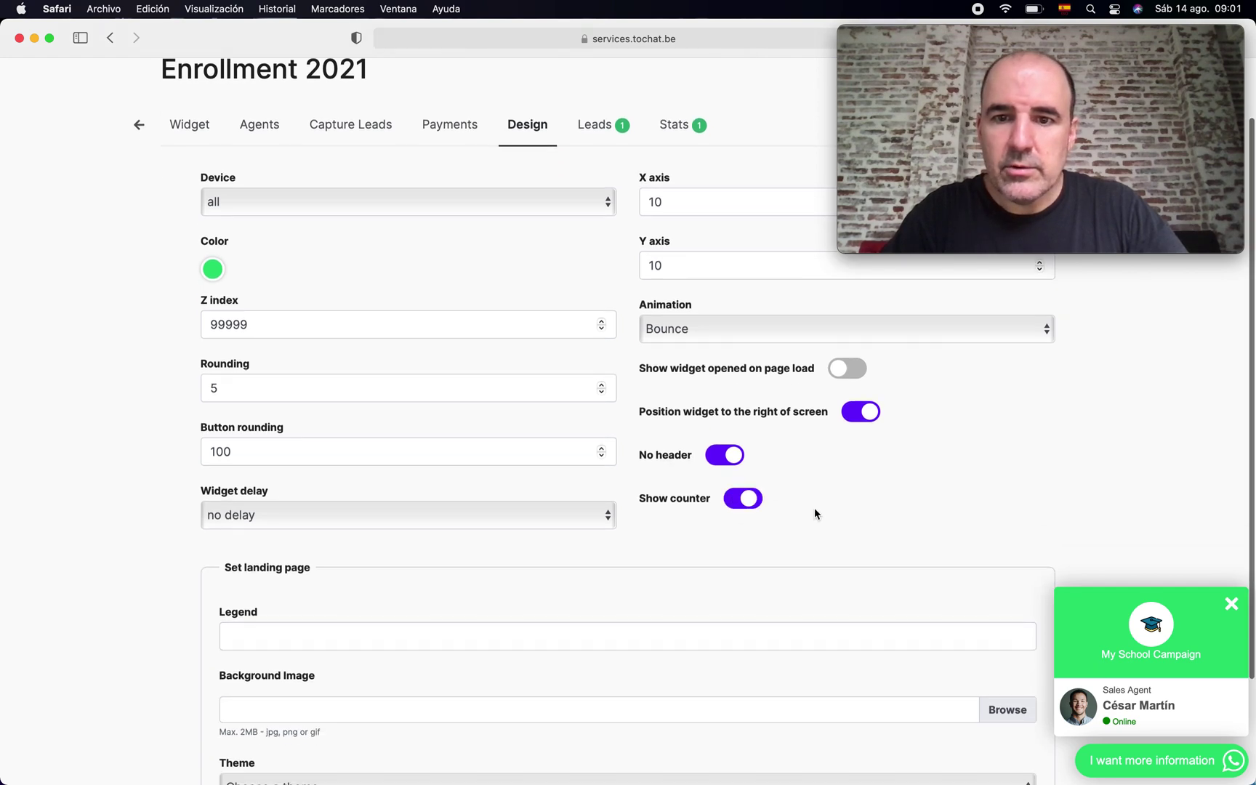
scroll(830, 518, down, 5)
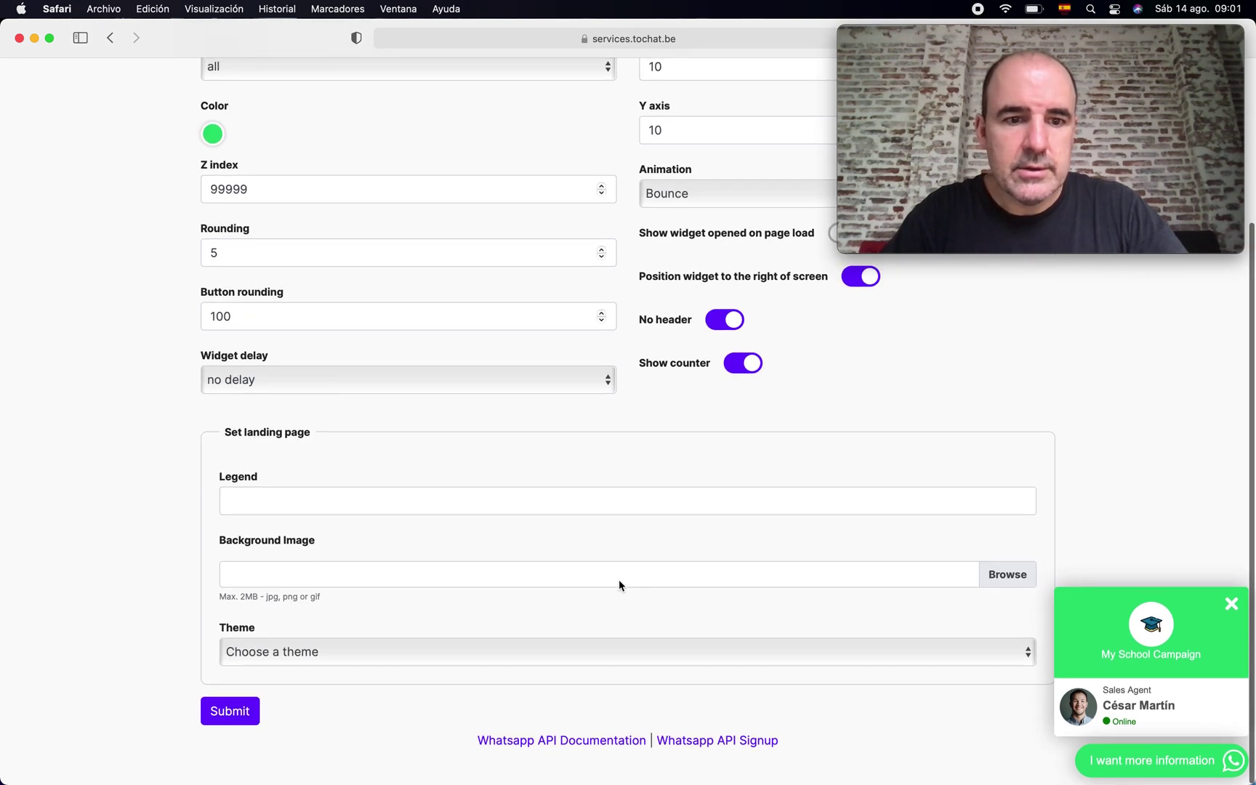
click(241, 724)
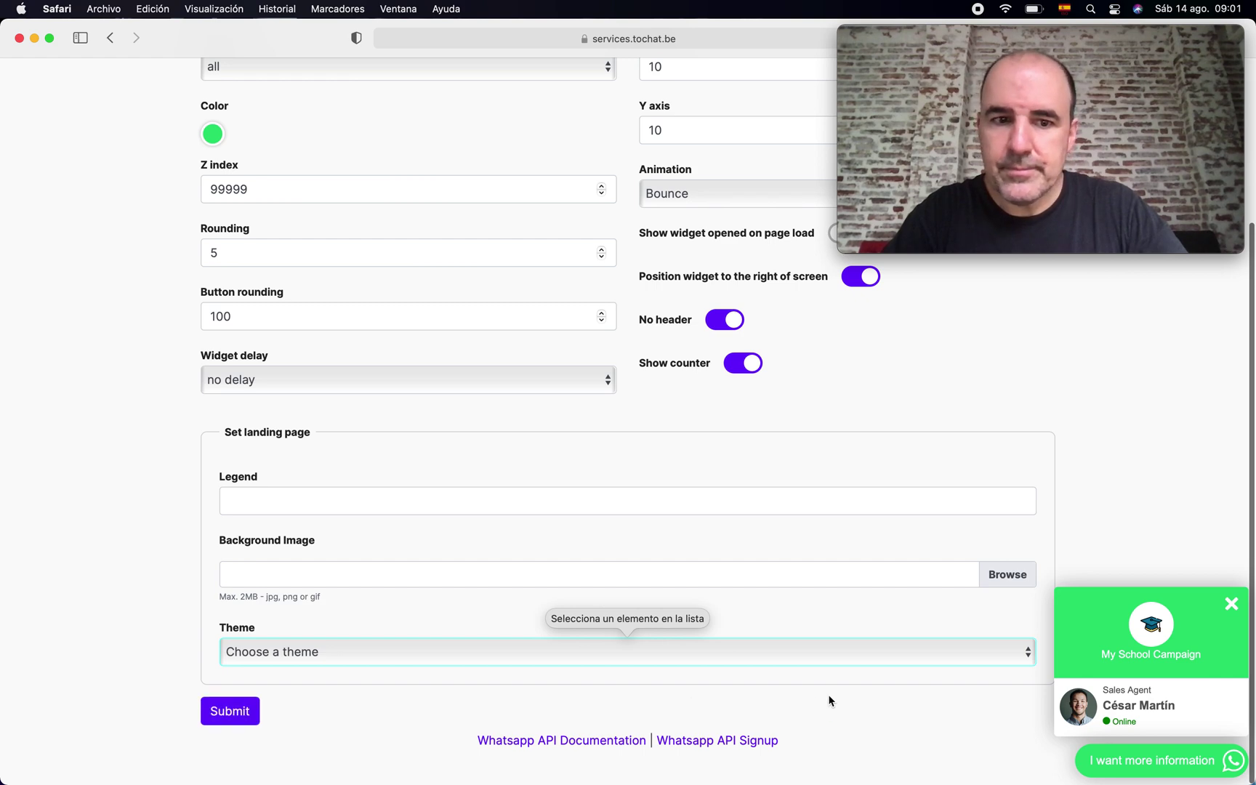
- Switch the theme to Default, save, and check the widget with the new design
click(627, 645)
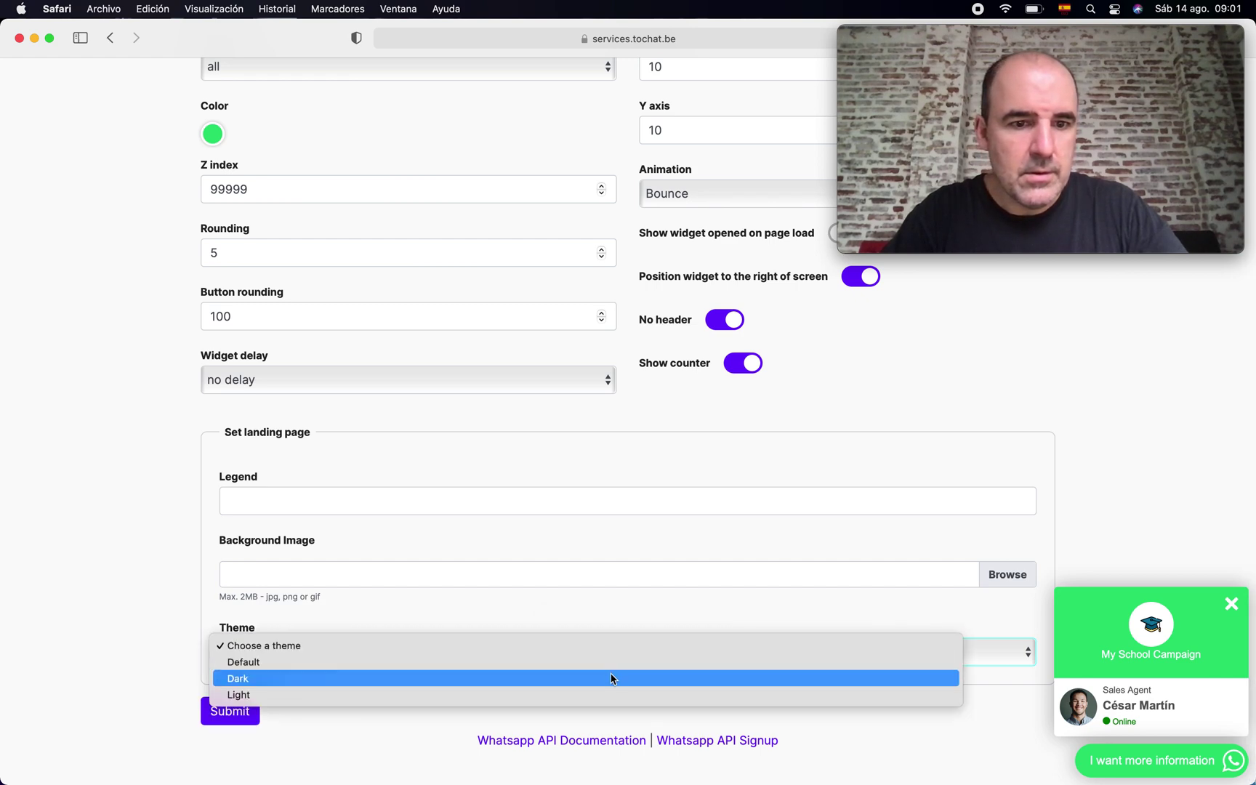
click(611, 658)
click(230, 716)
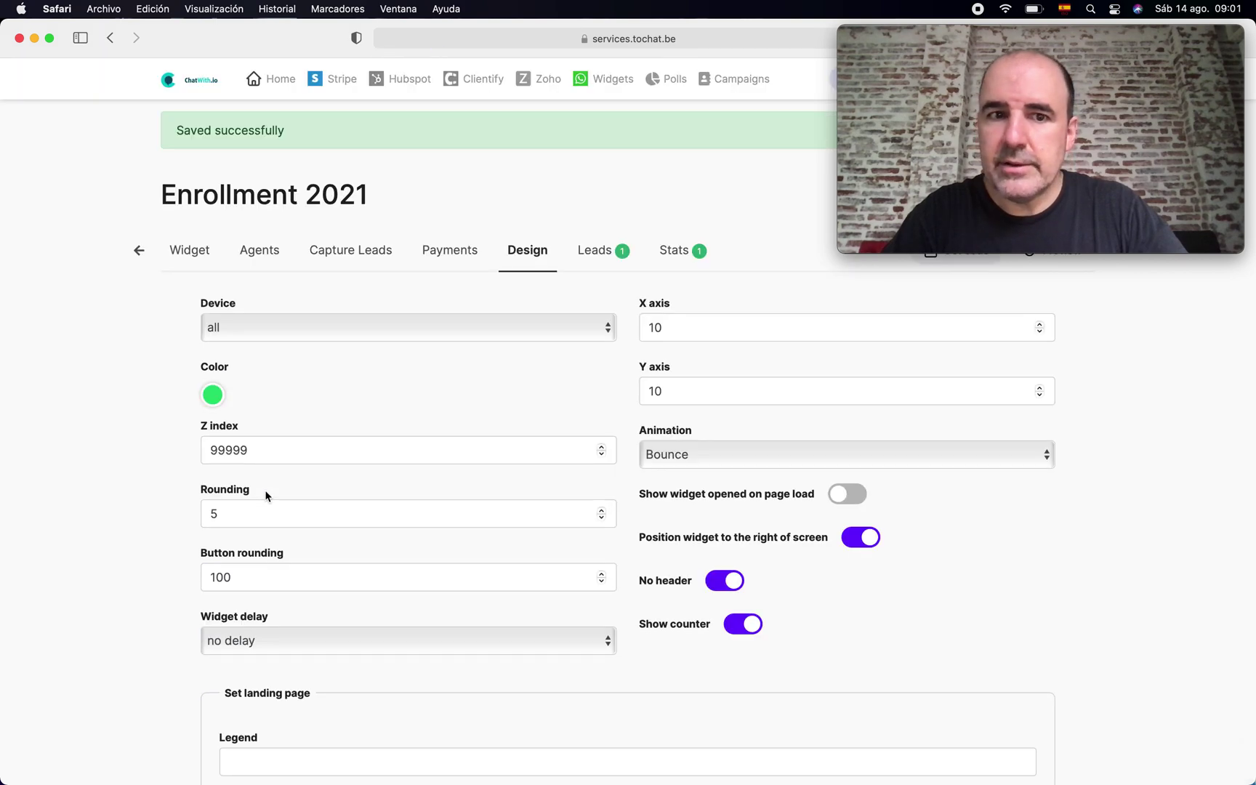
scroll(934, 672, down, 5)
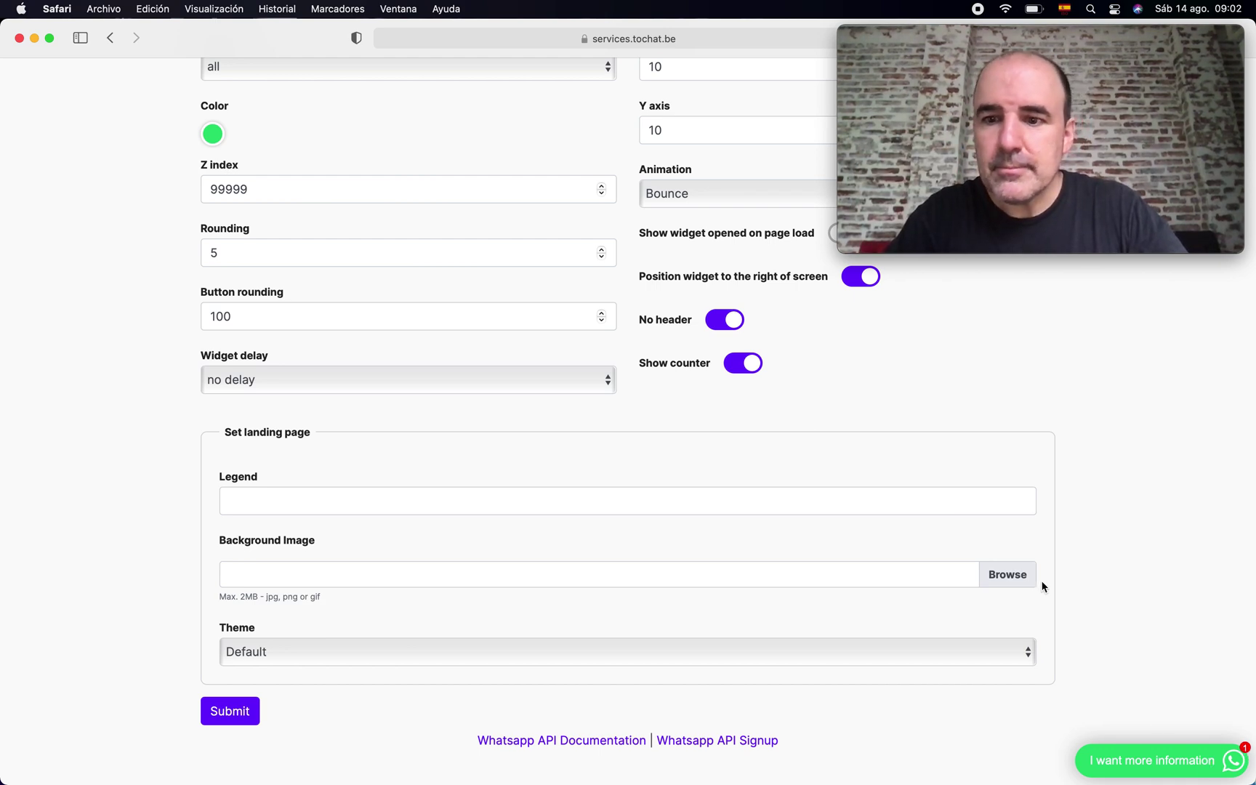
click(1164, 760)
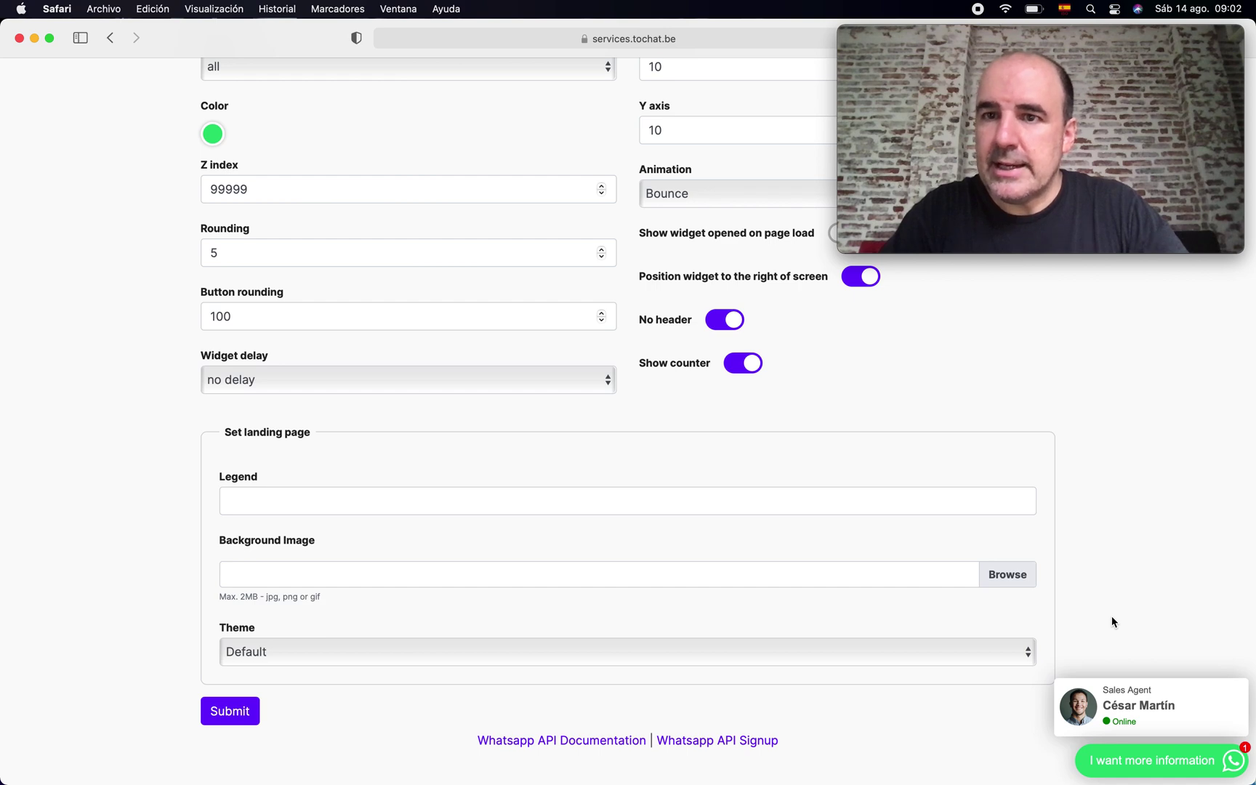
click(545, 502)
- Enter the legend 'The best School for IT profesional' and set the basketball screenshot as background image
text(Th)
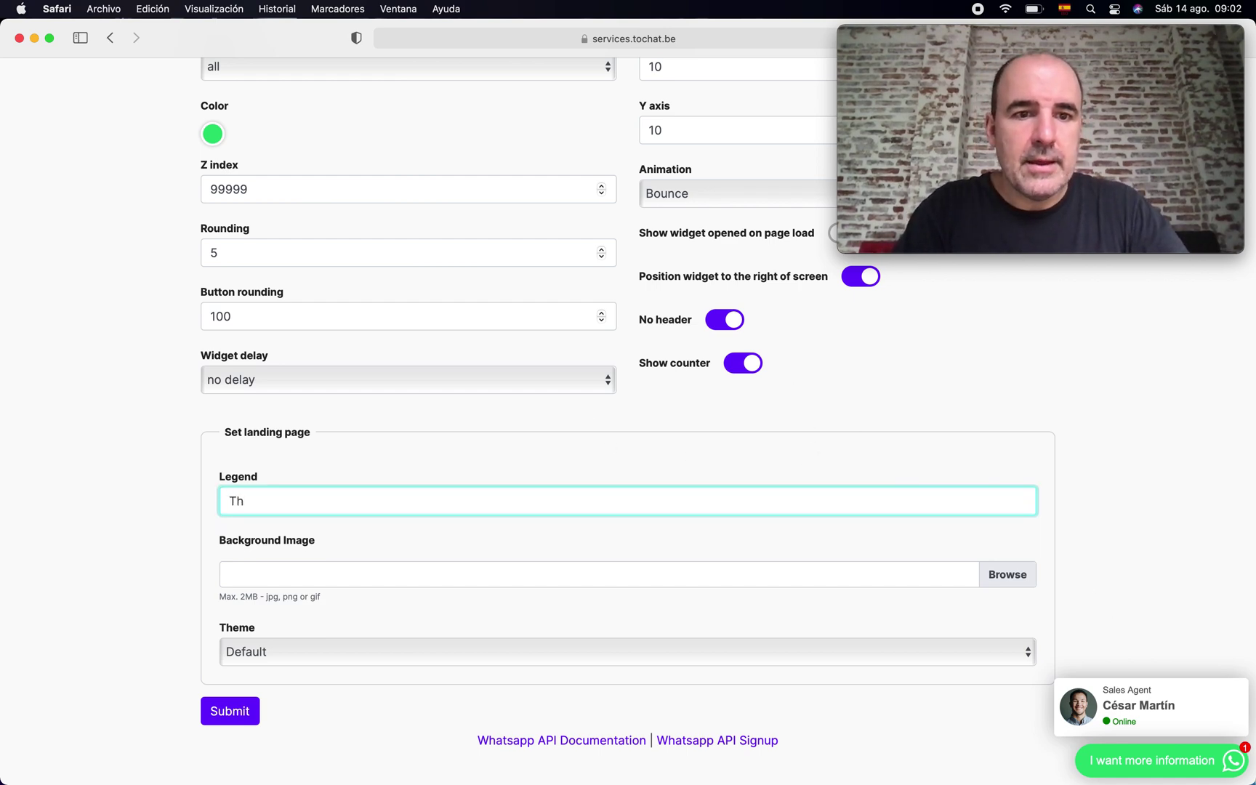
text(e best Schoo)
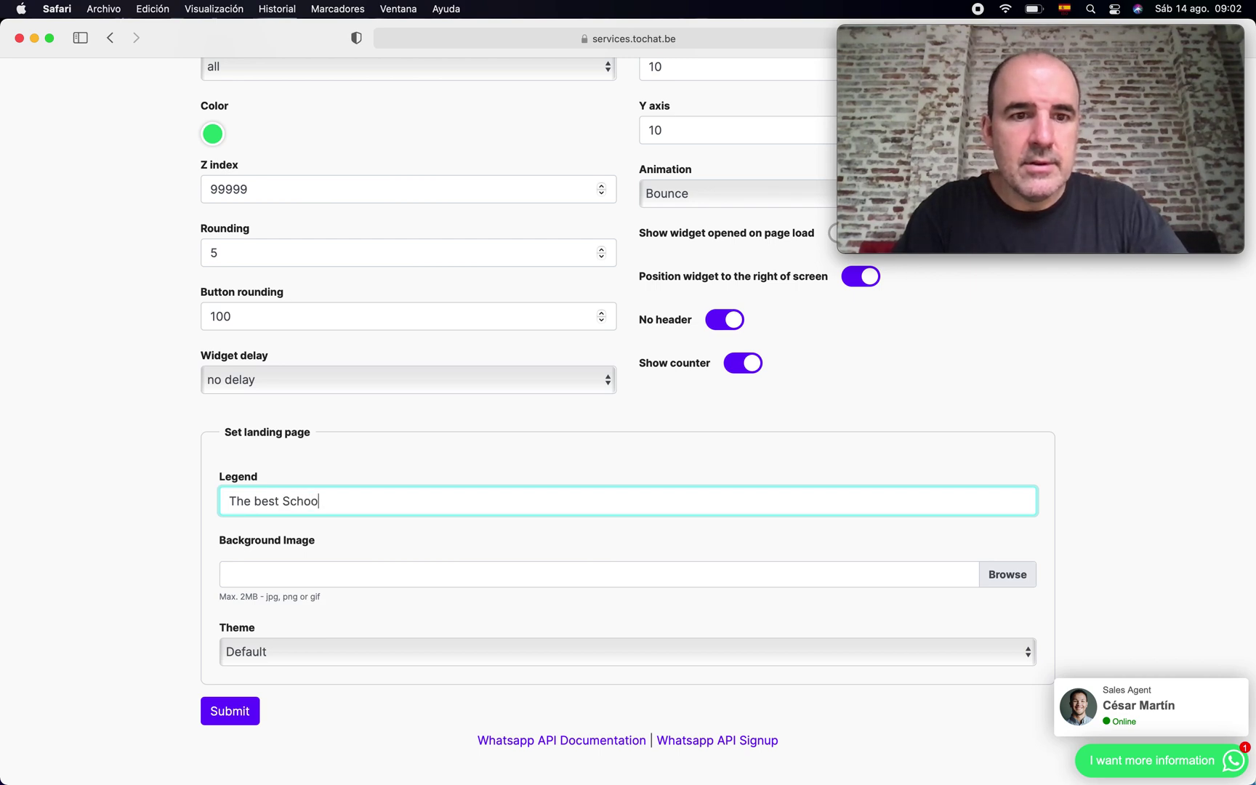
text(l for IT)
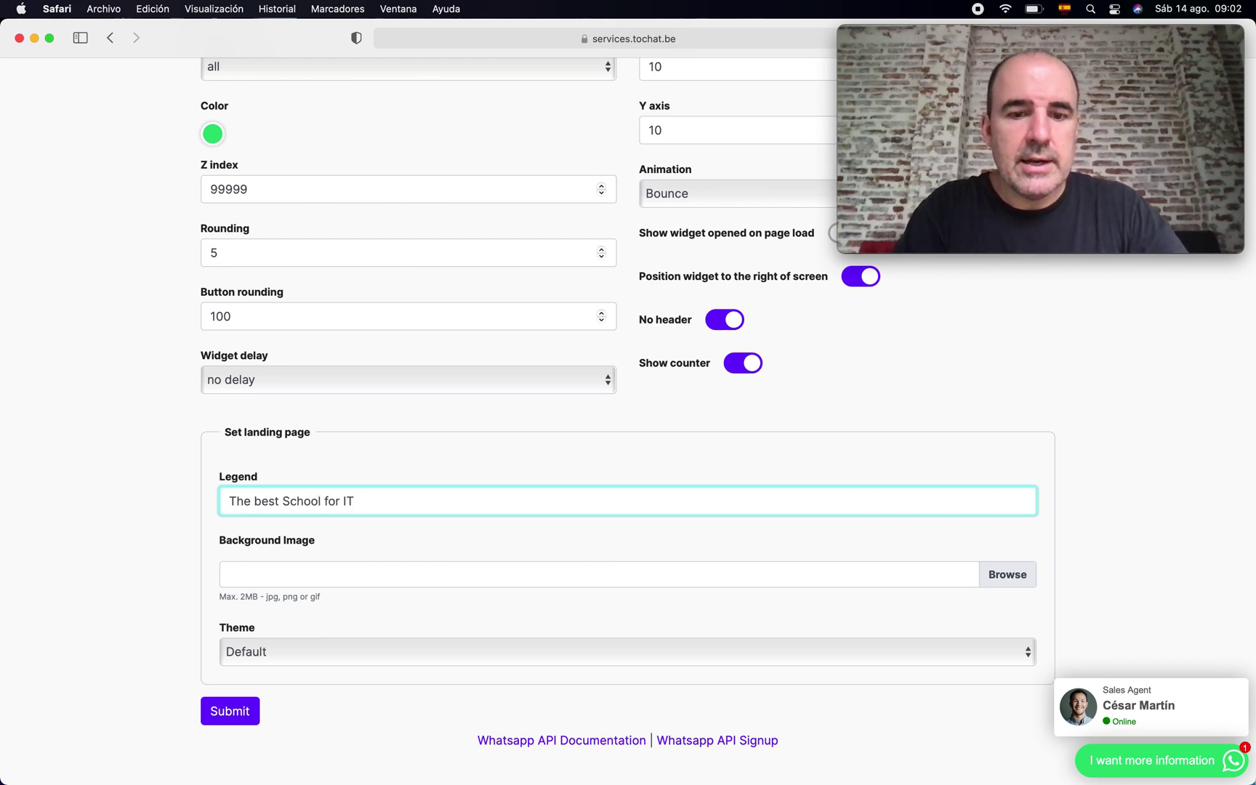
text( professionals)
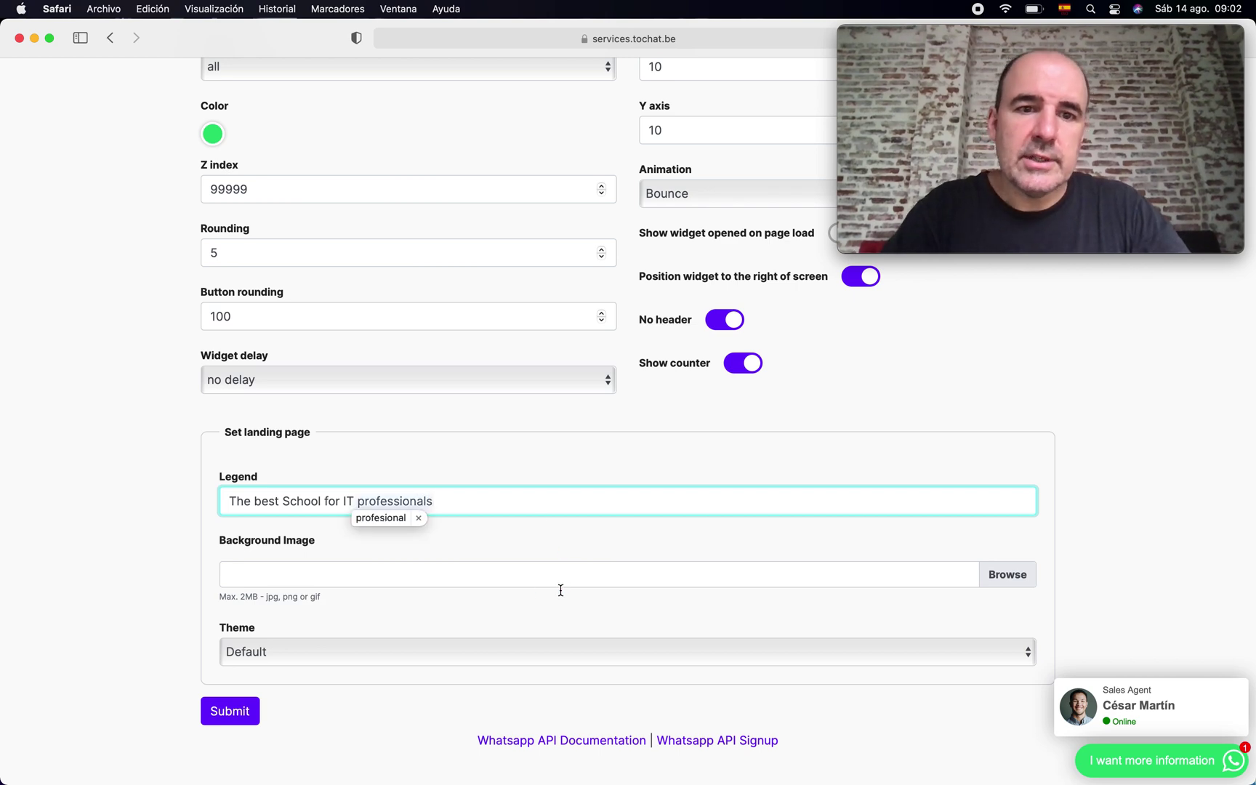
click(510, 596)
click(506, 585)
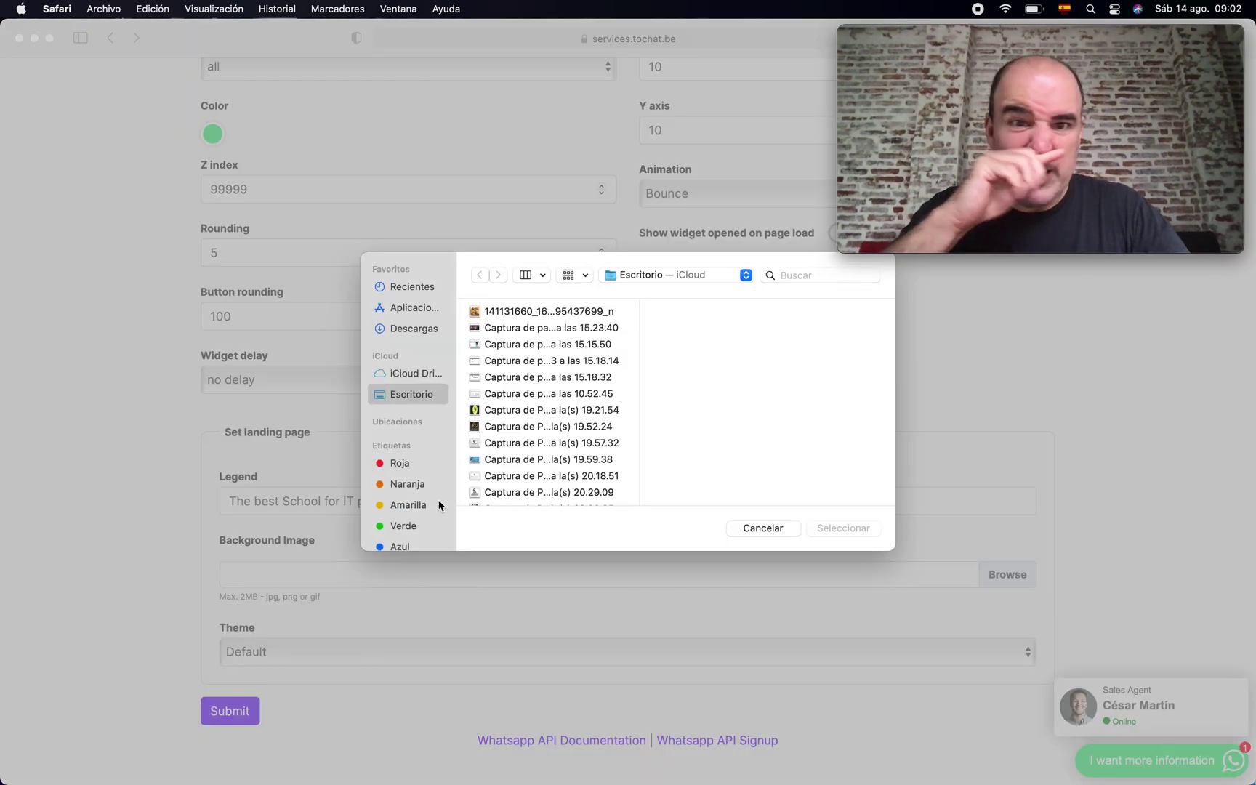
click(499, 314)
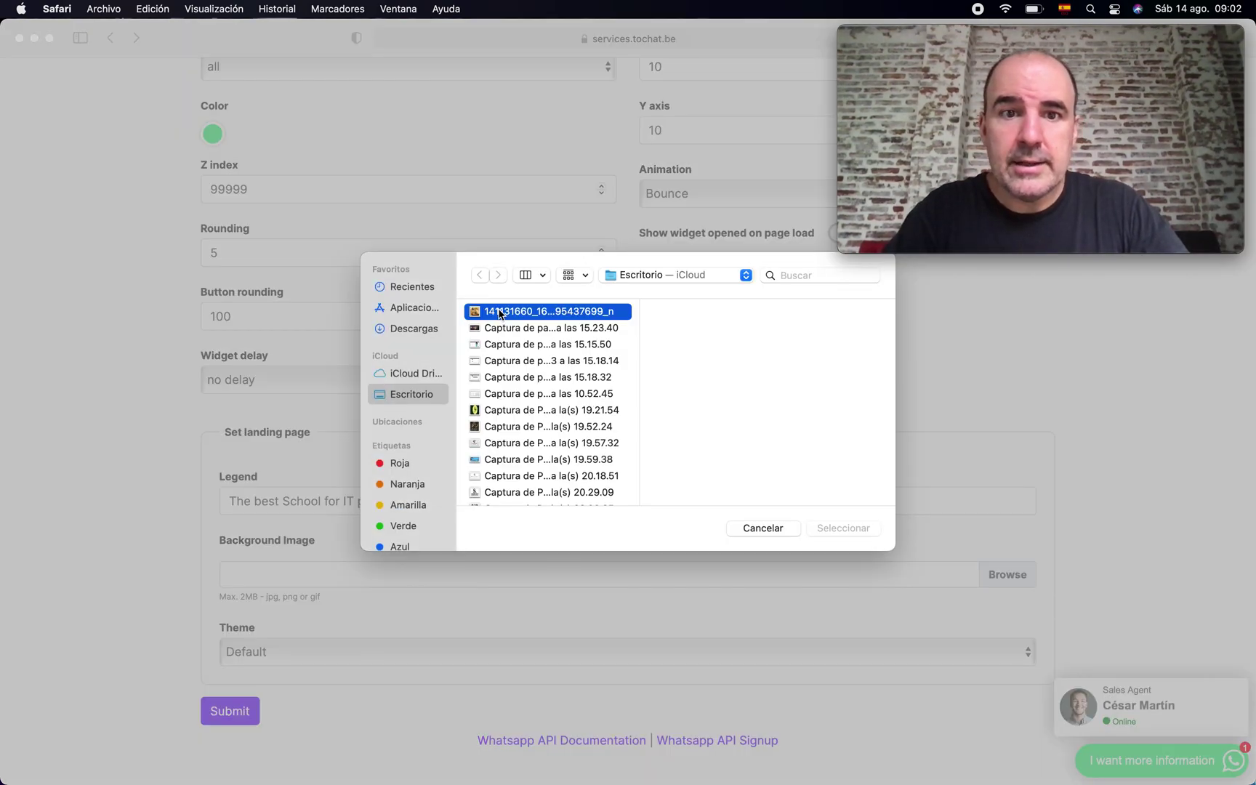
key(space)
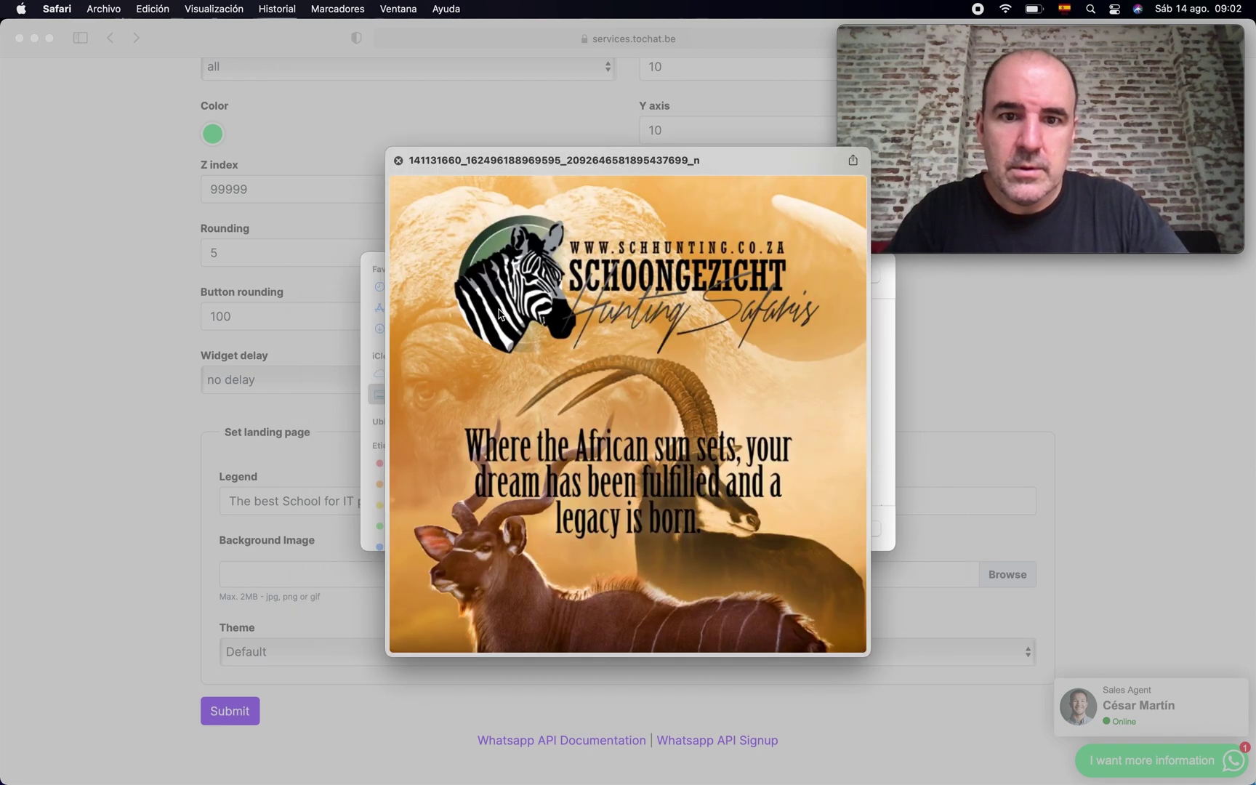
key(Down)
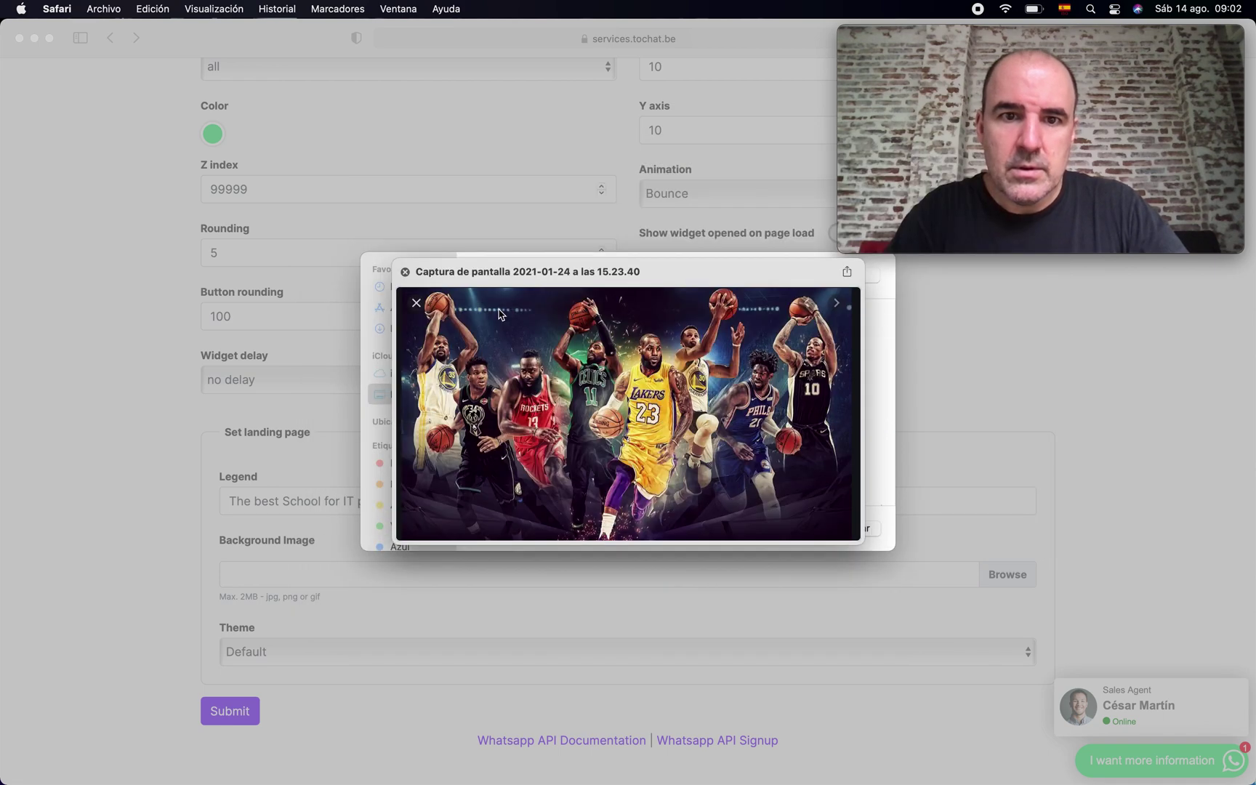
key(Down)
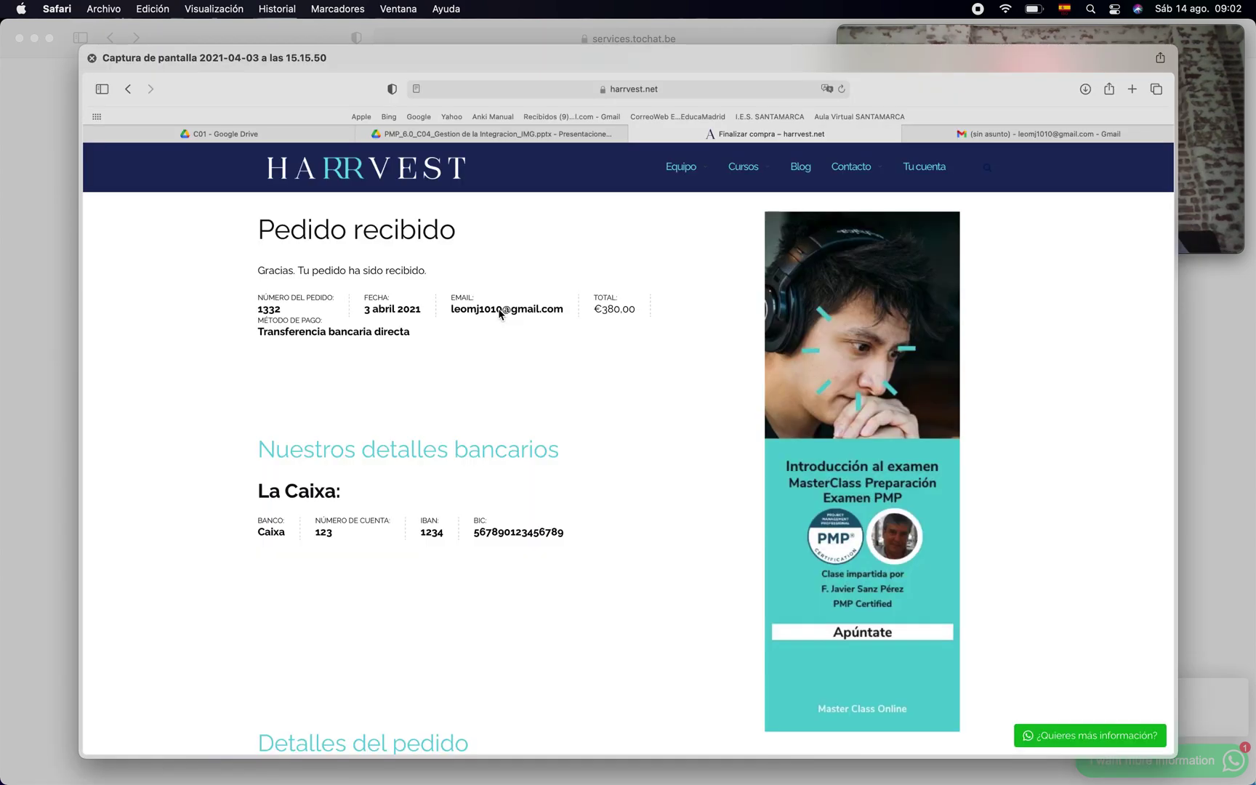
key(space)
key(Up)
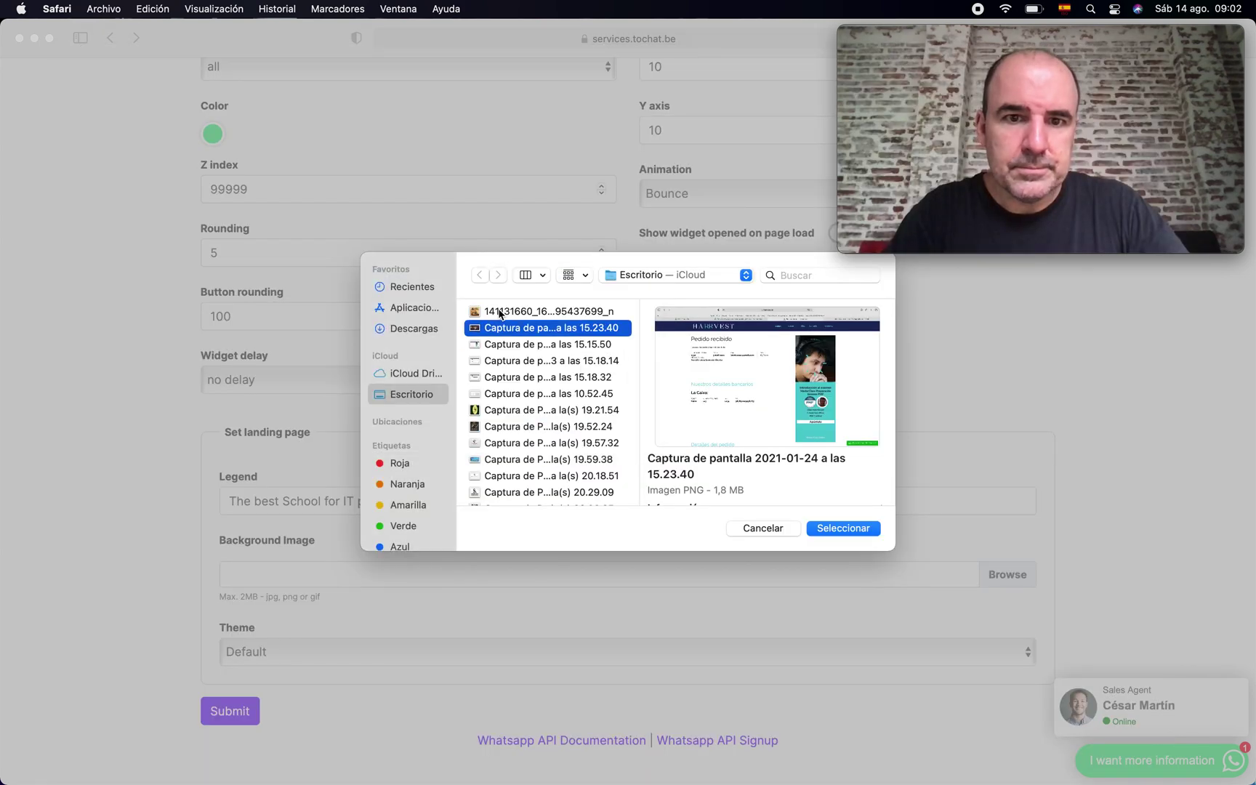
click(529, 427)
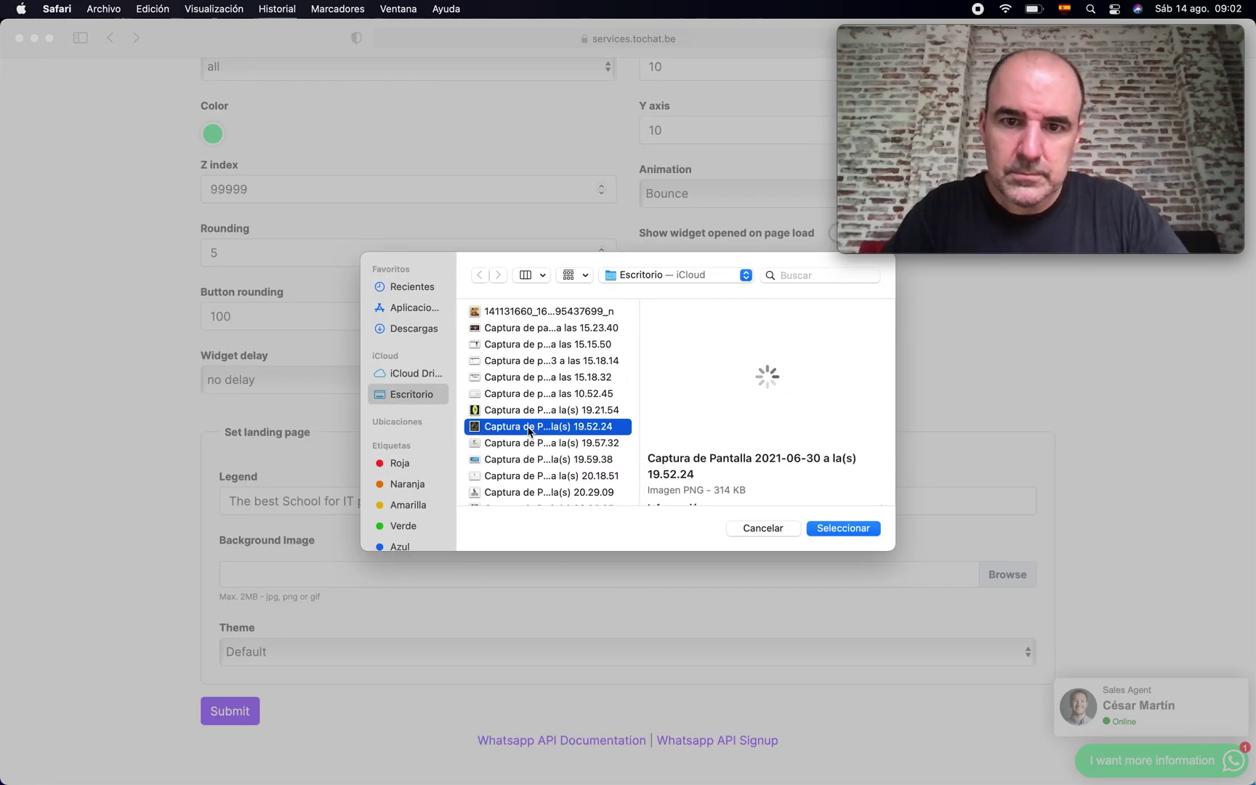
click(508, 327)
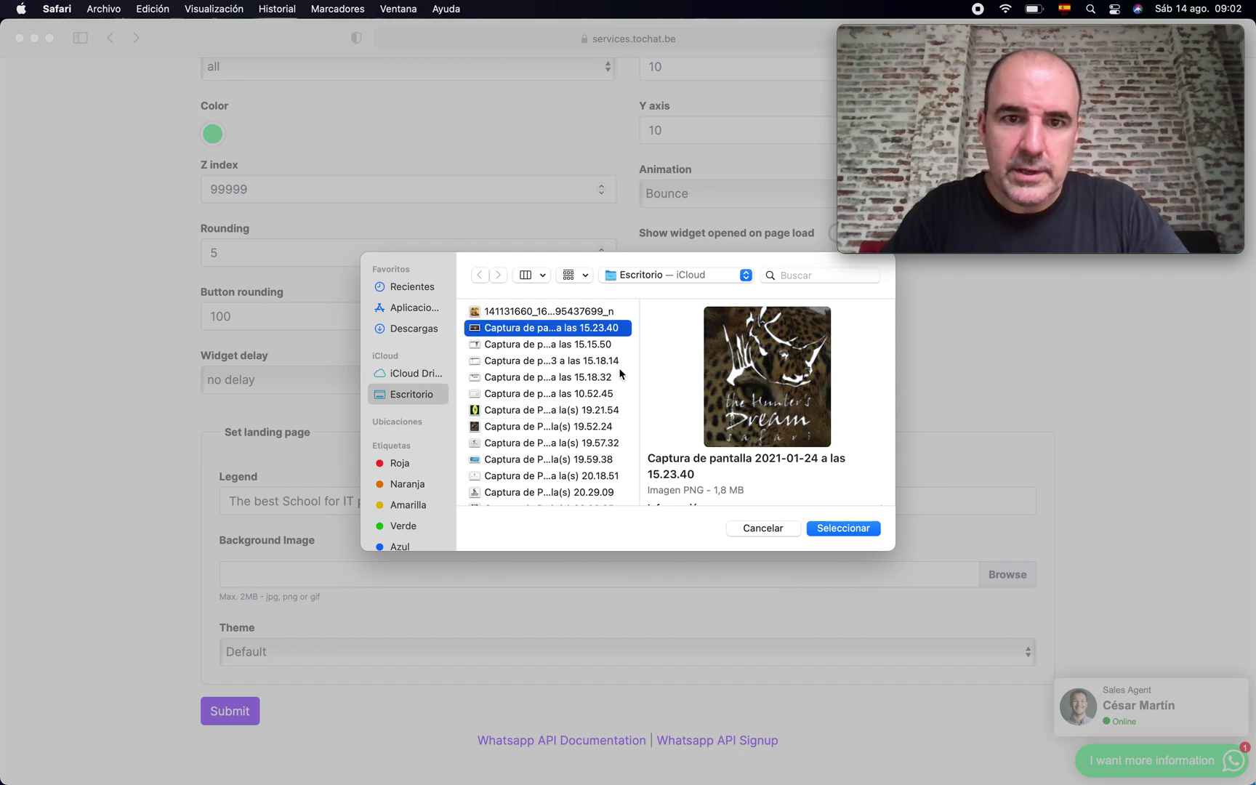
click(842, 528)
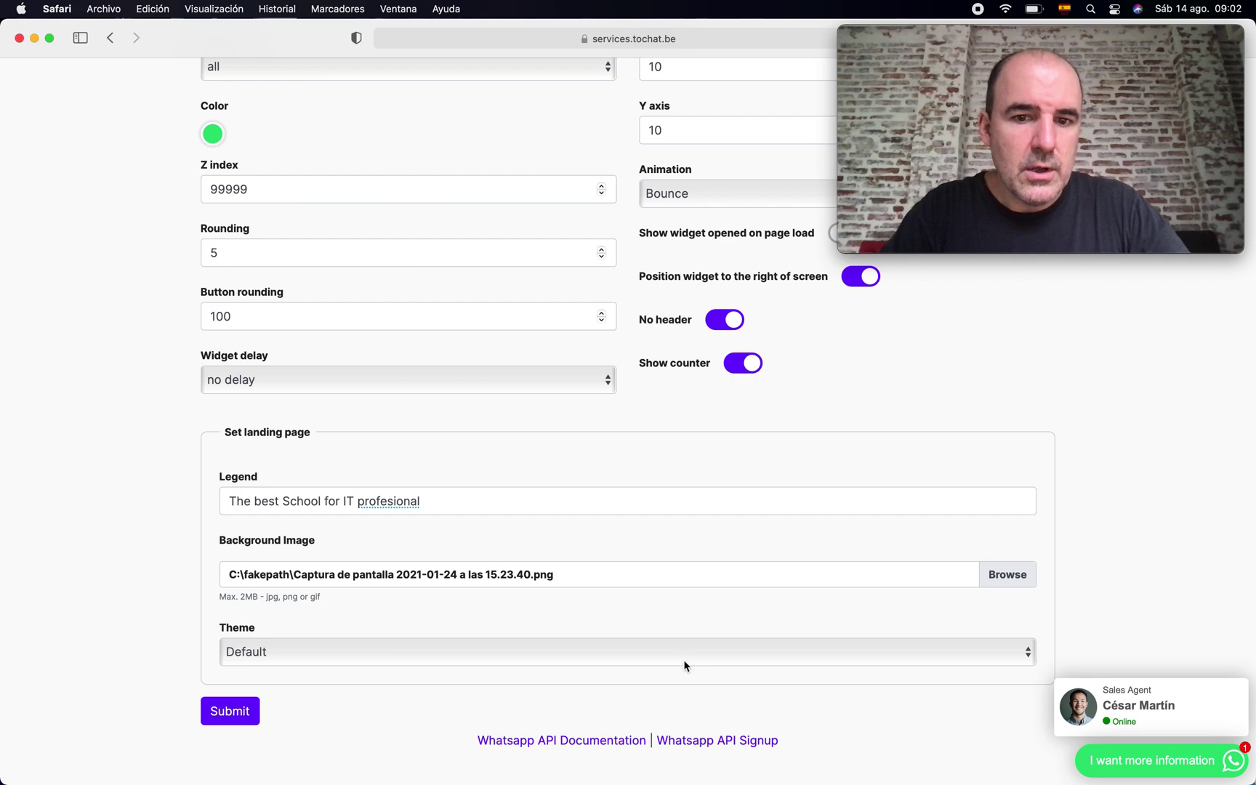
- Choose the Dark theme and save the landing page settings
click(684, 661)
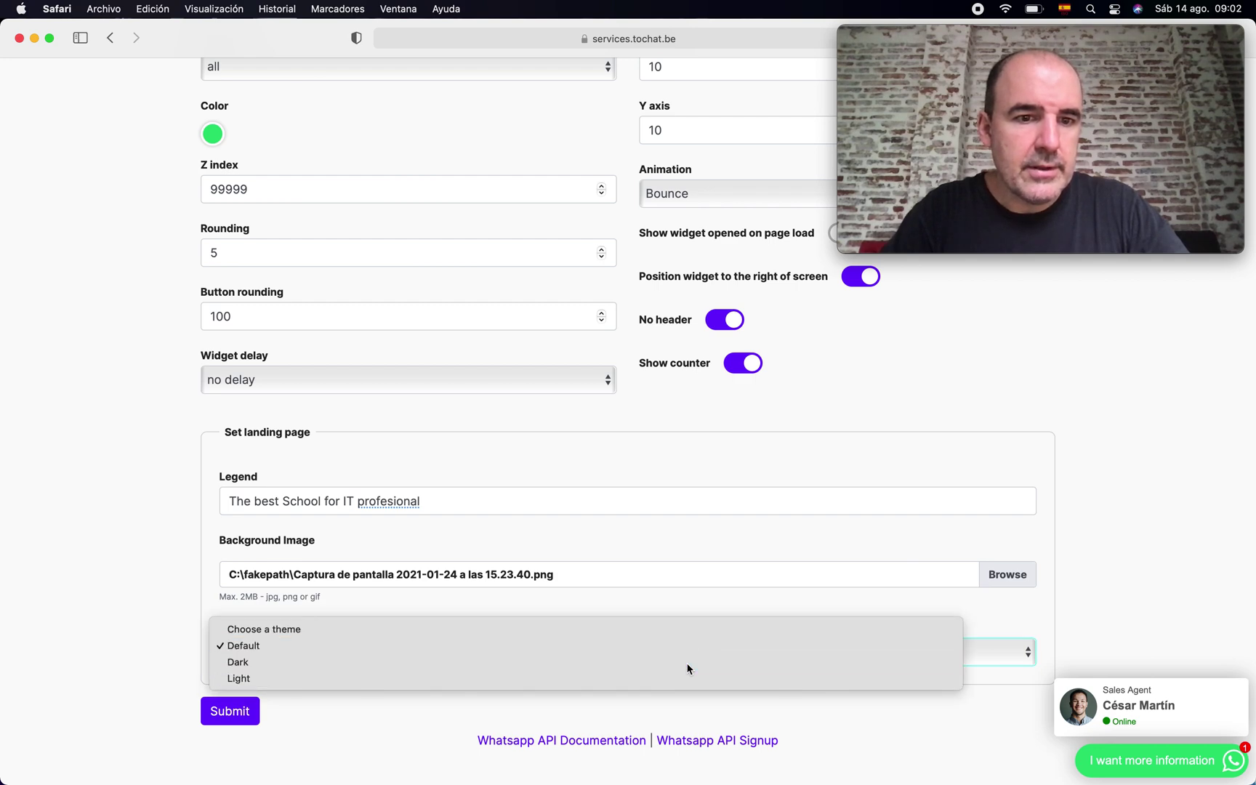
click(688, 665)
click(236, 719)
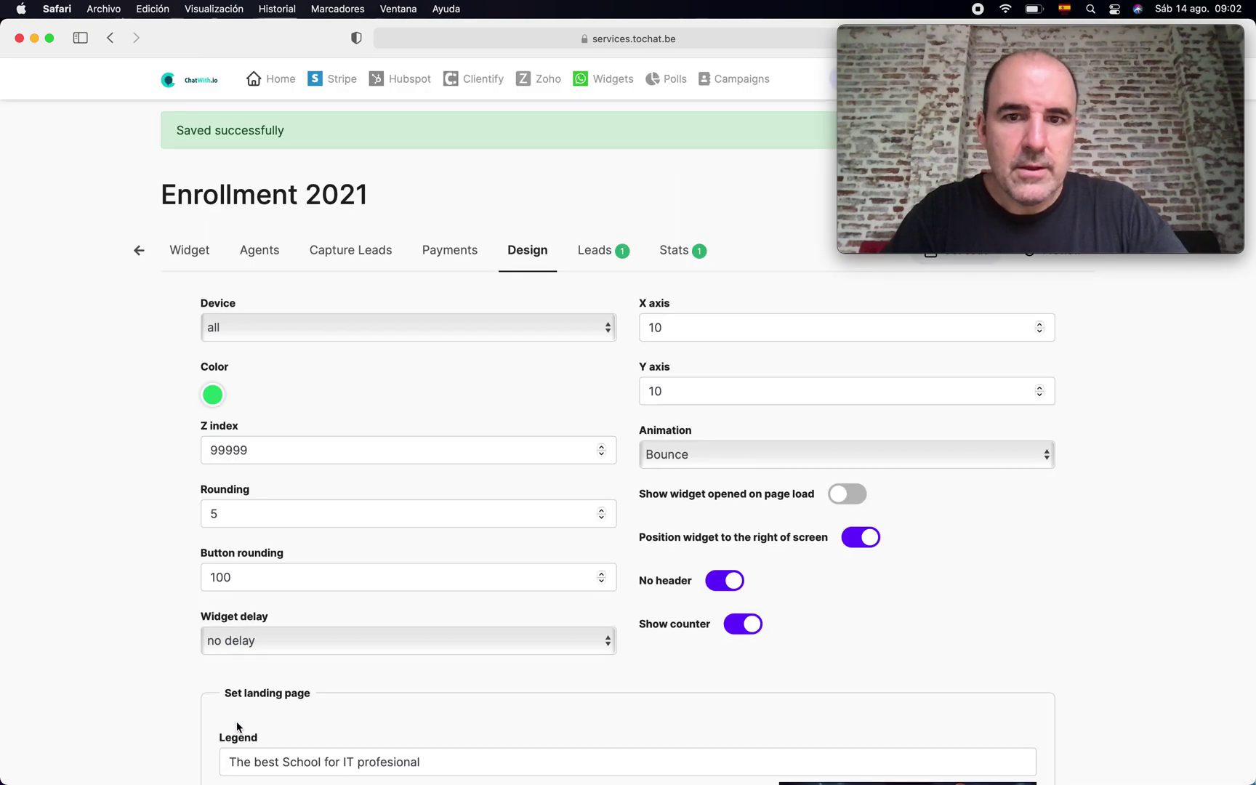
- View the Enrollment 2021 landing page in the WhatsApp Directory, then return to its Design settings
scroll(590, 469, down, 5)
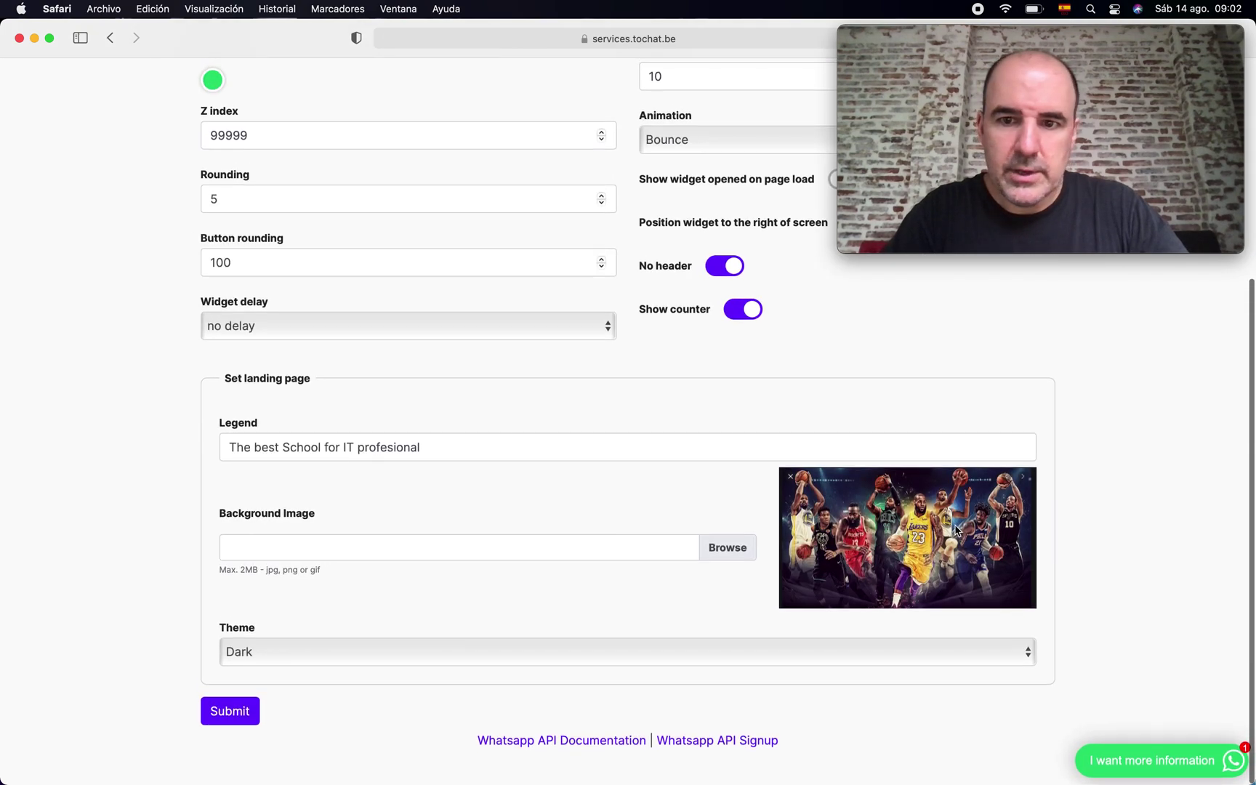
drag(922, 32, 188, 125)
scroll(1158, 285, up, 1)
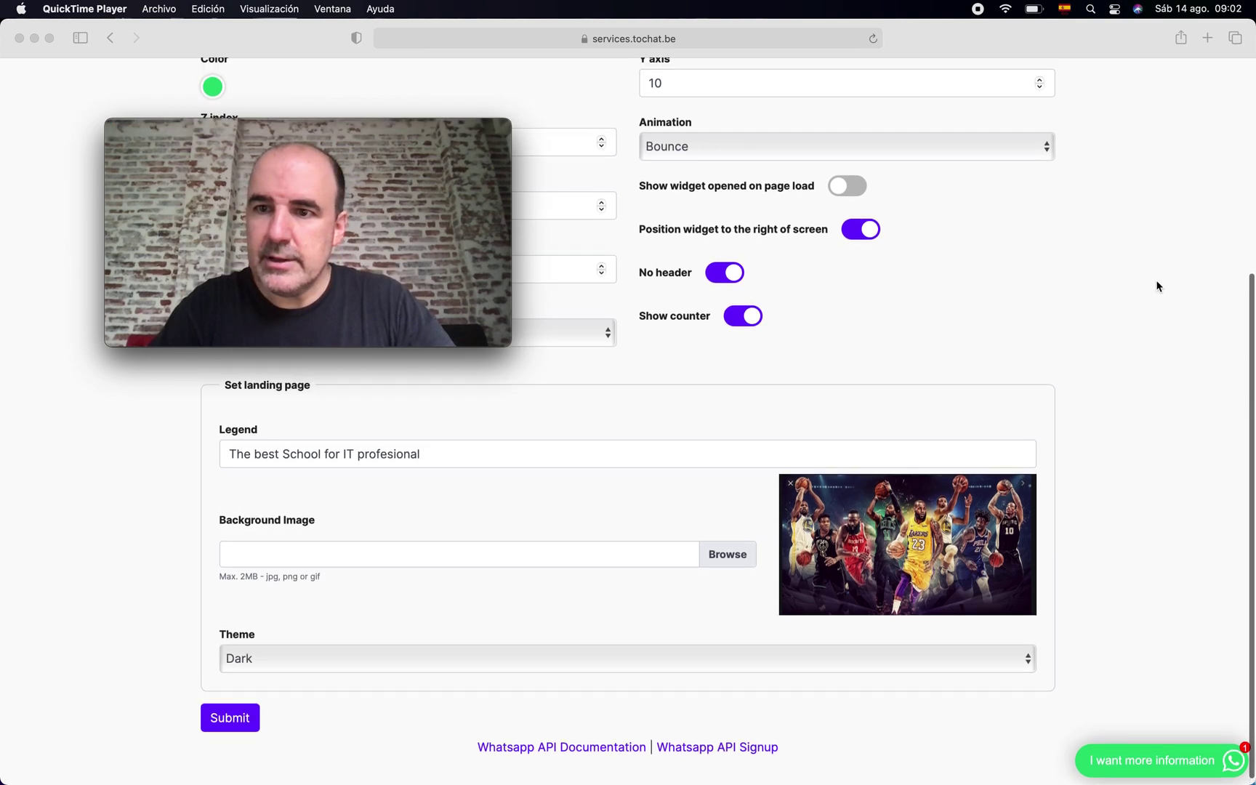
scroll(1158, 285, up, 5)
click(1046, 191)
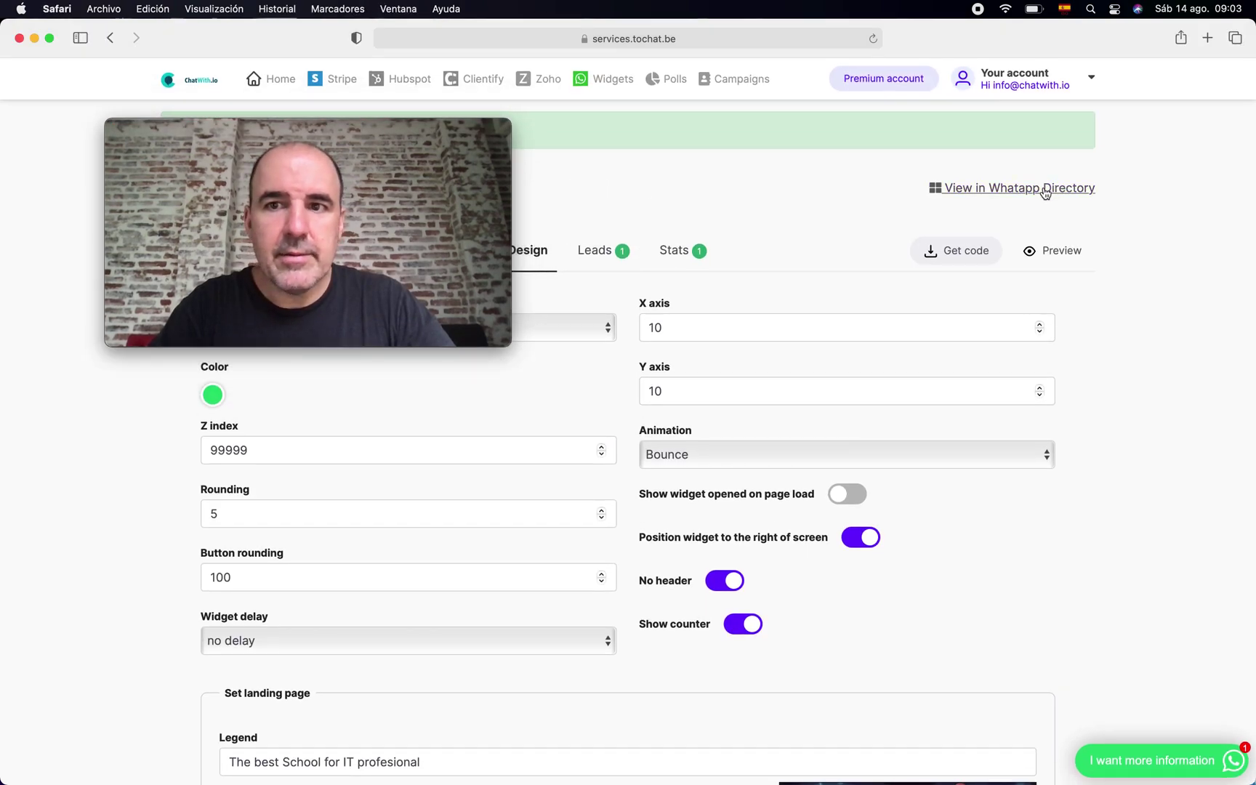
click(1044, 190)
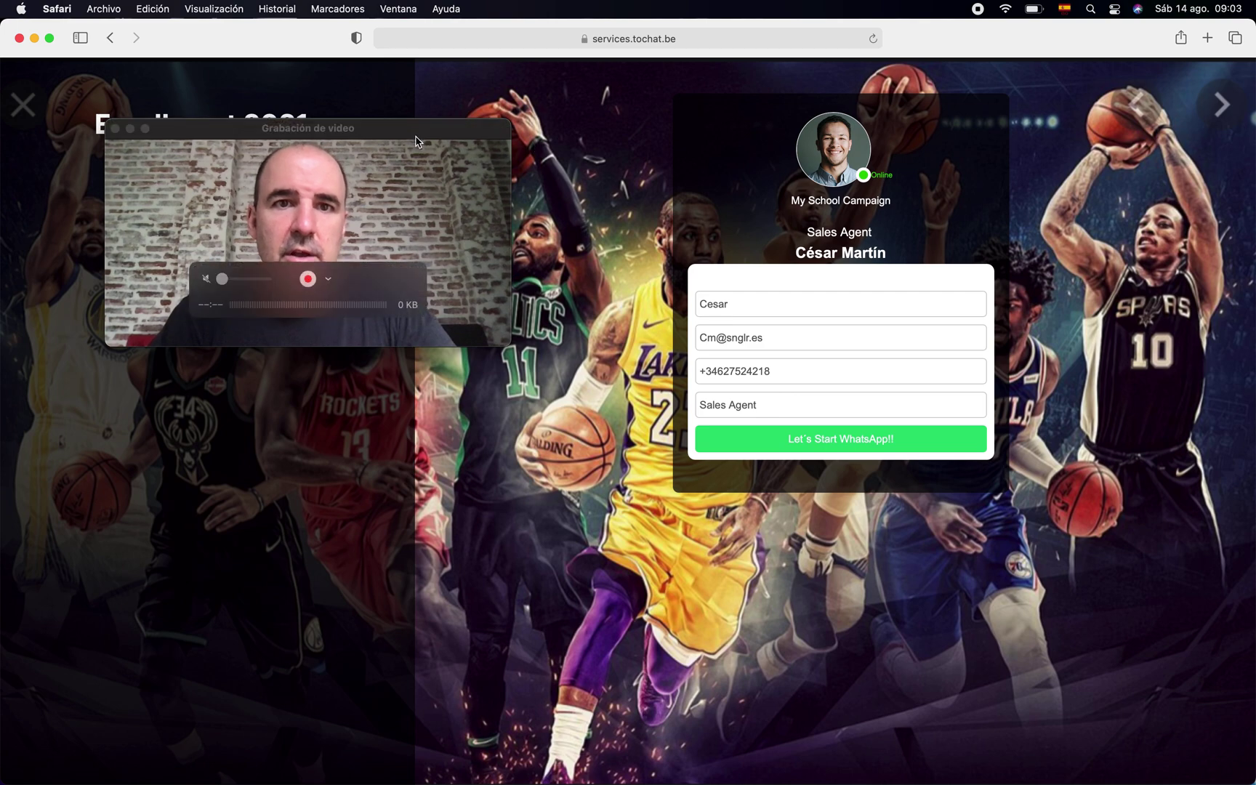
drag(417, 141, 1137, 553)
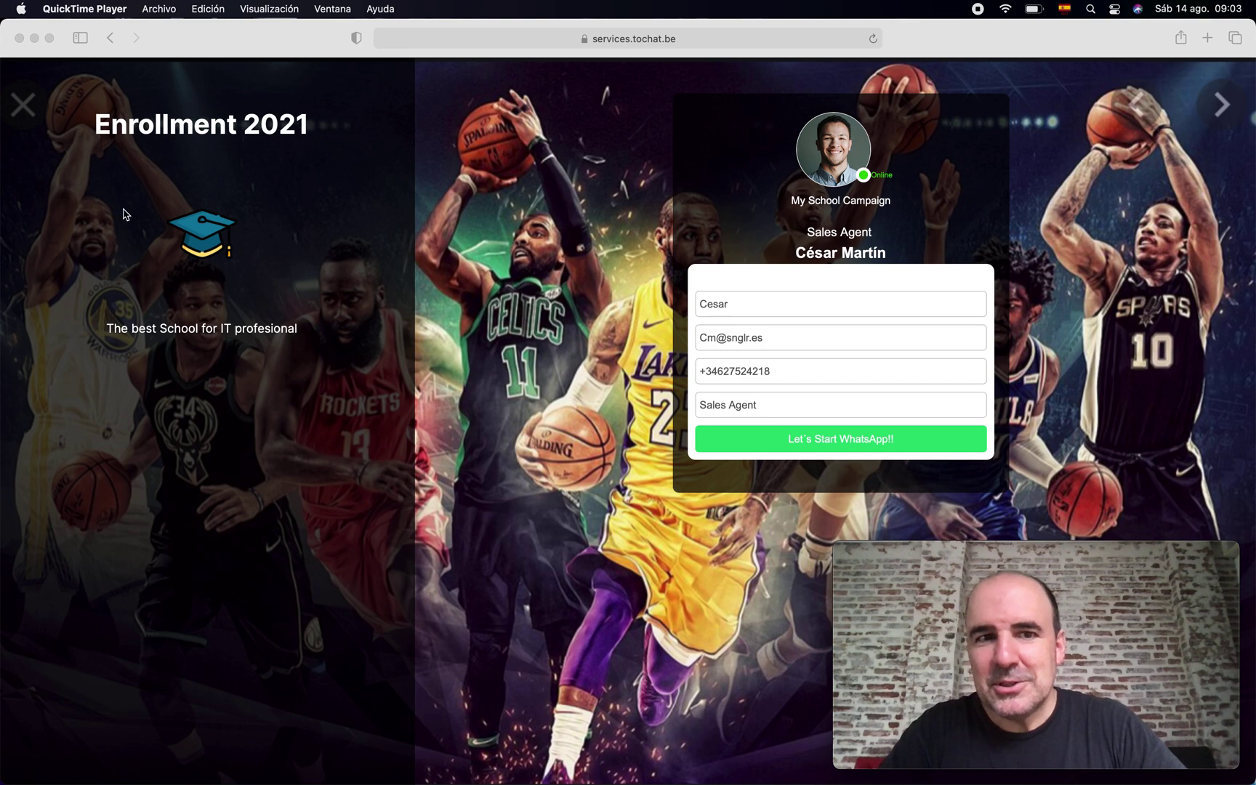
click(109, 39)
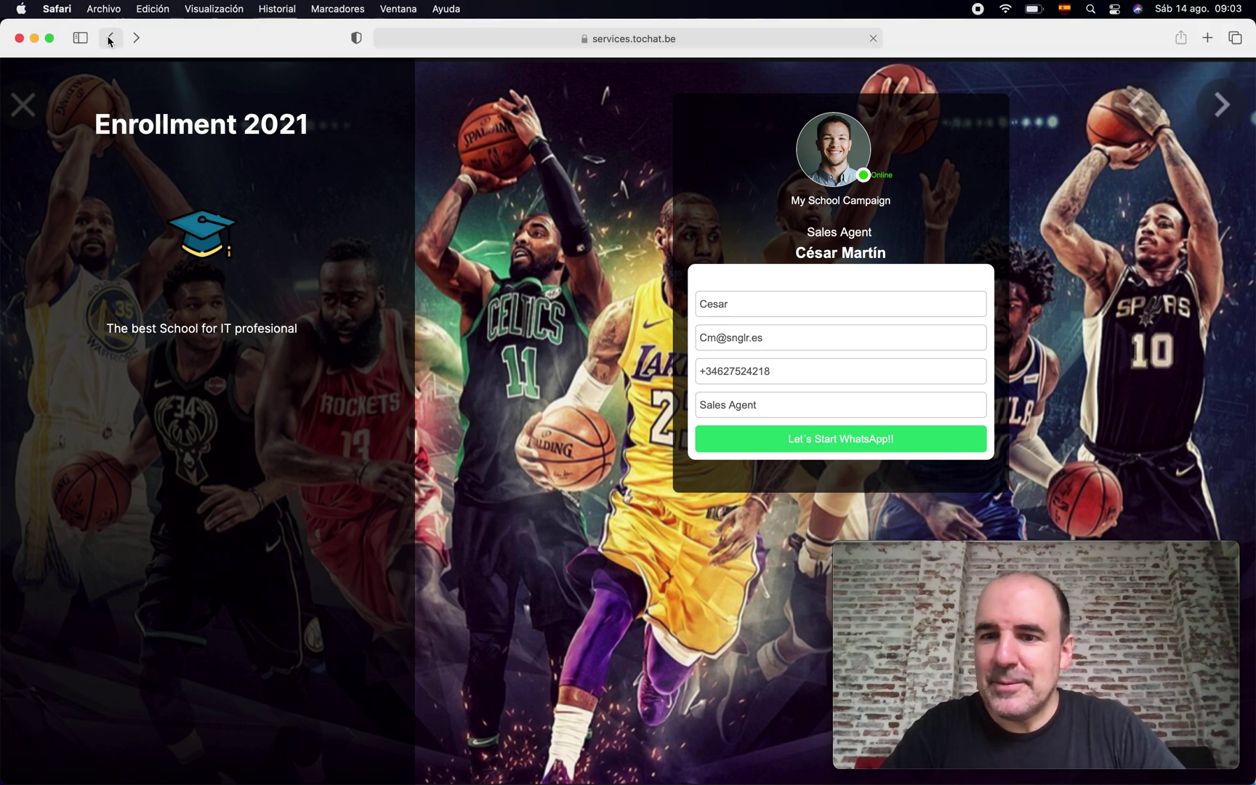
click(109, 38)
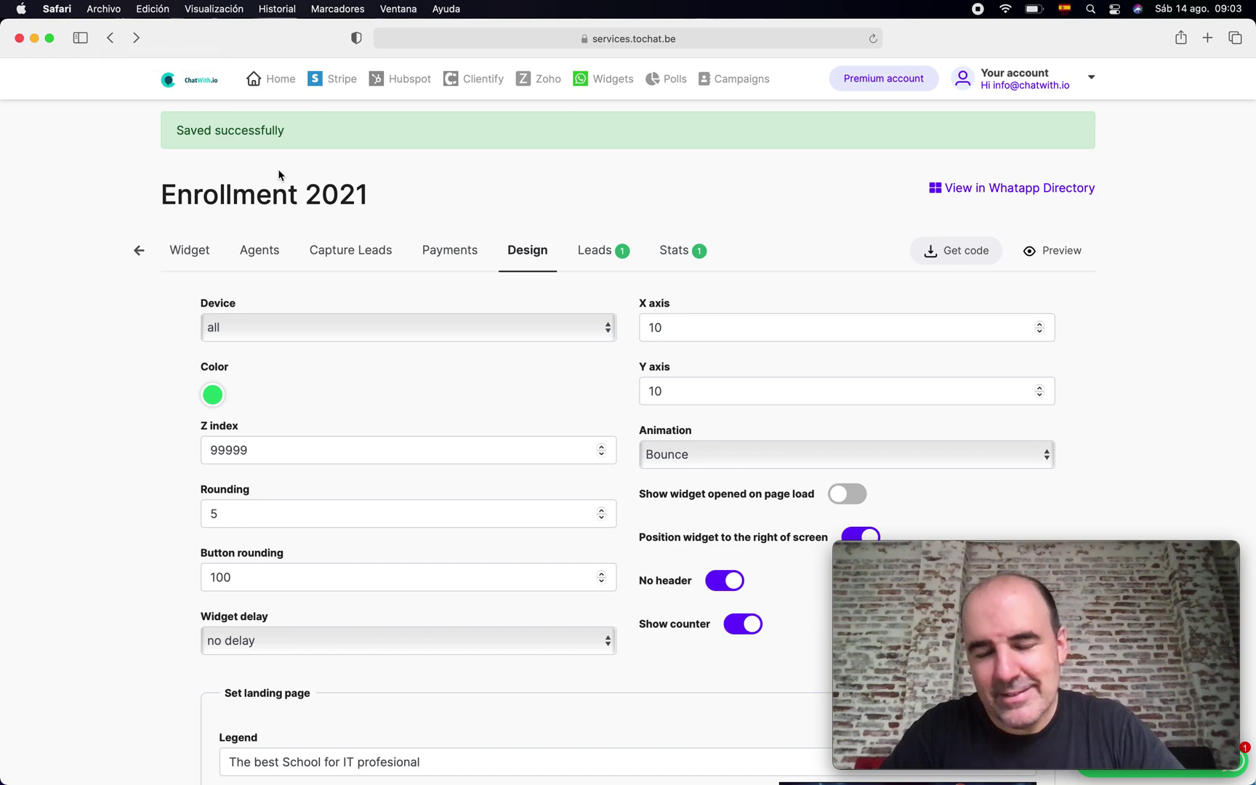
- Switch to the Enrollment 2021 Widget tab showing its name and messages
click(191, 250)
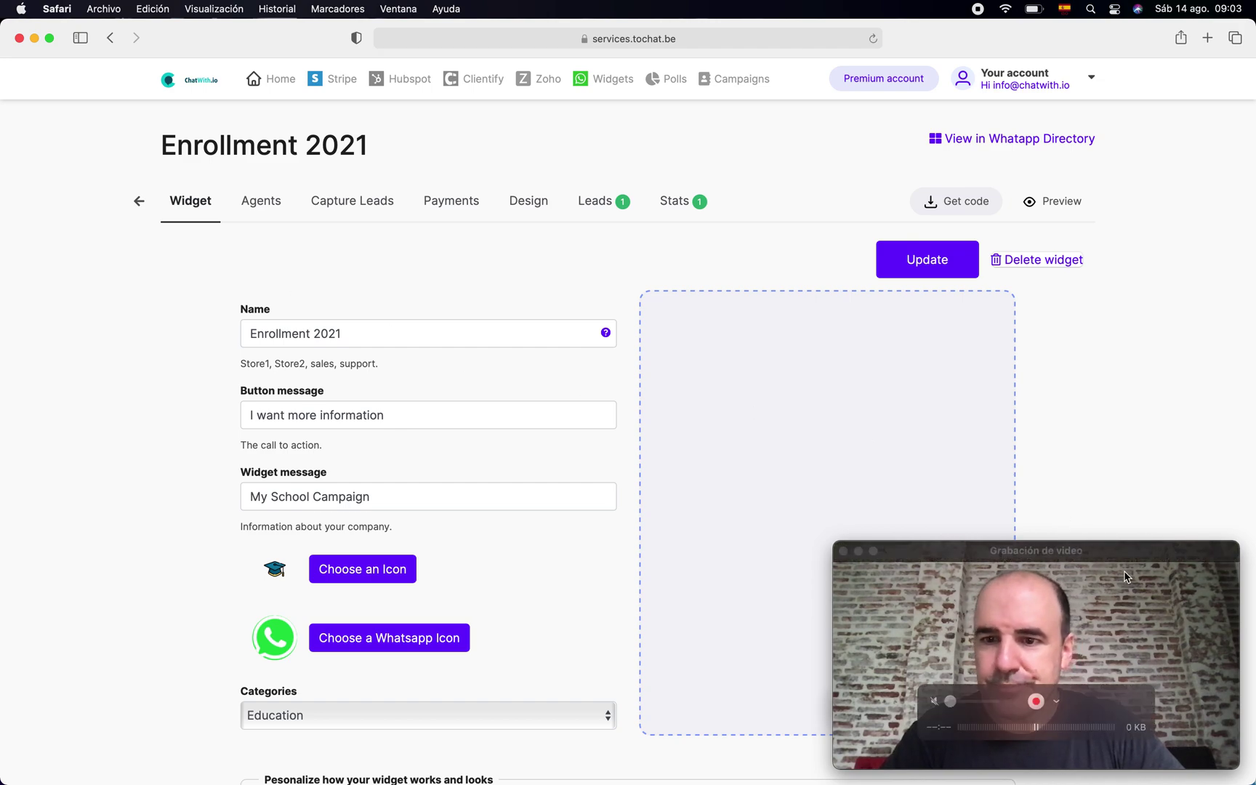
drag(1118, 556, 1129, 46)
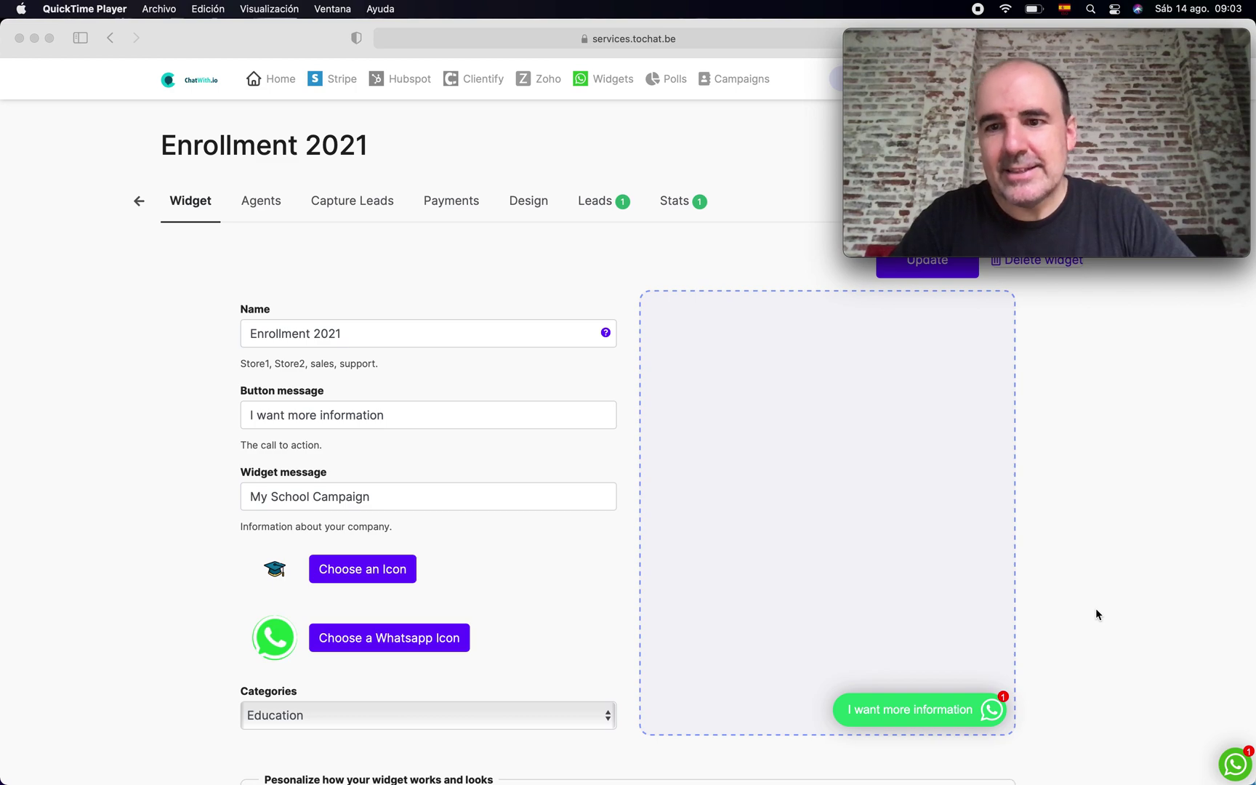
scroll(1096, 614, up, 1)
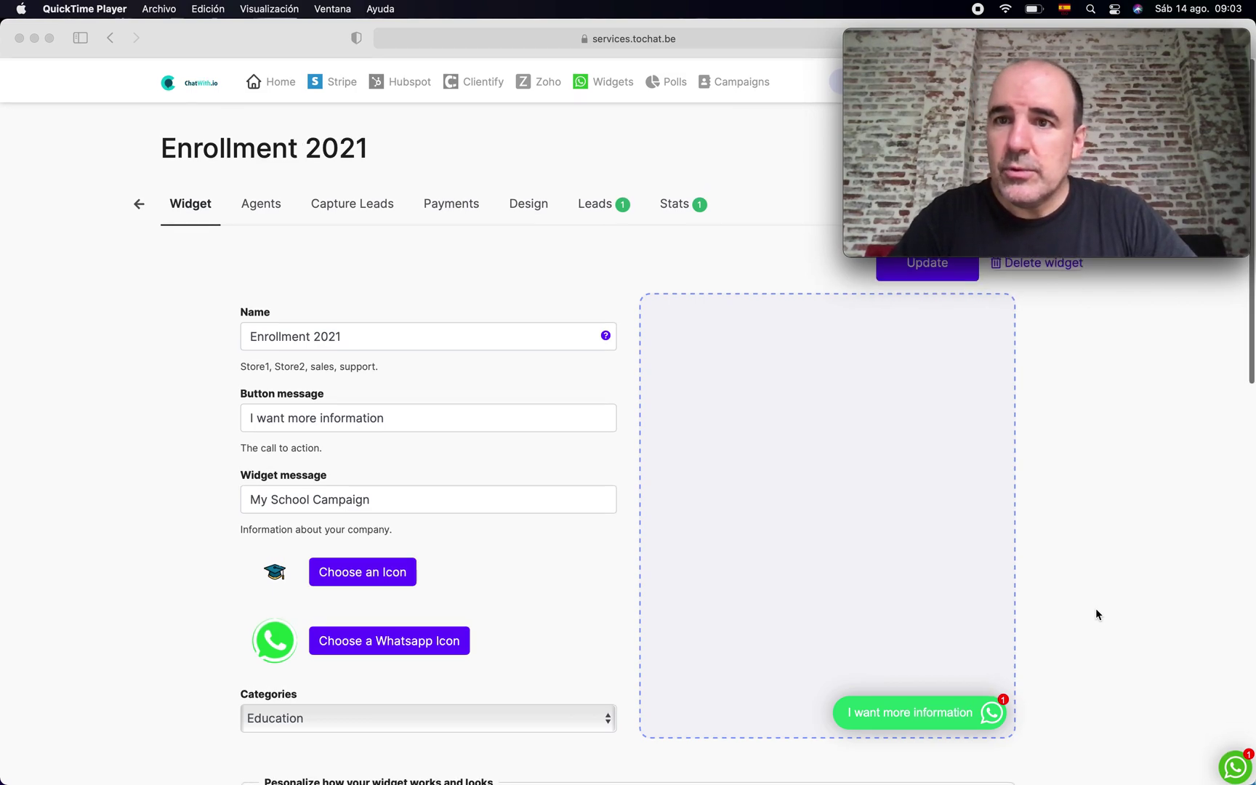
- Turn on 'Show widget opened on page load' for the Enrollment 2021 widget
scroll(1096, 614, down, 10)
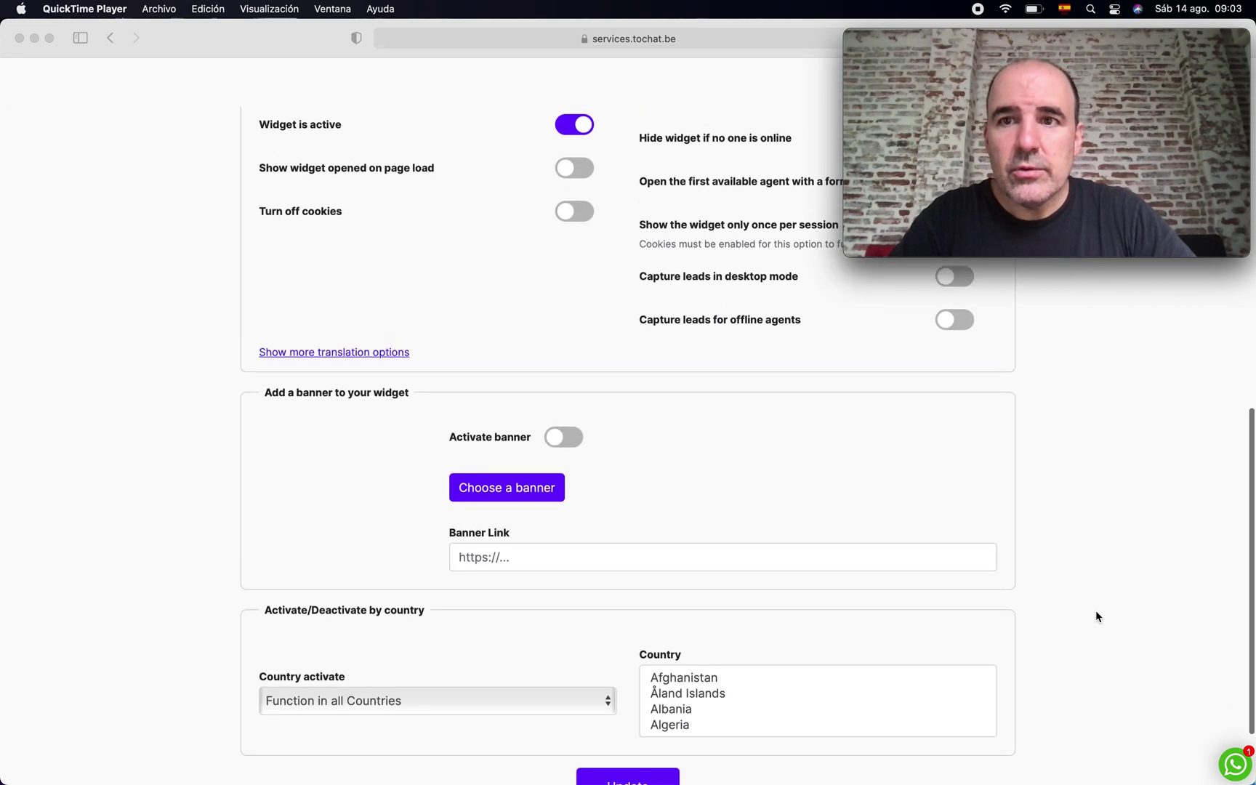
scroll(1096, 616, up, 10)
scroll(1148, 527, down, 5)
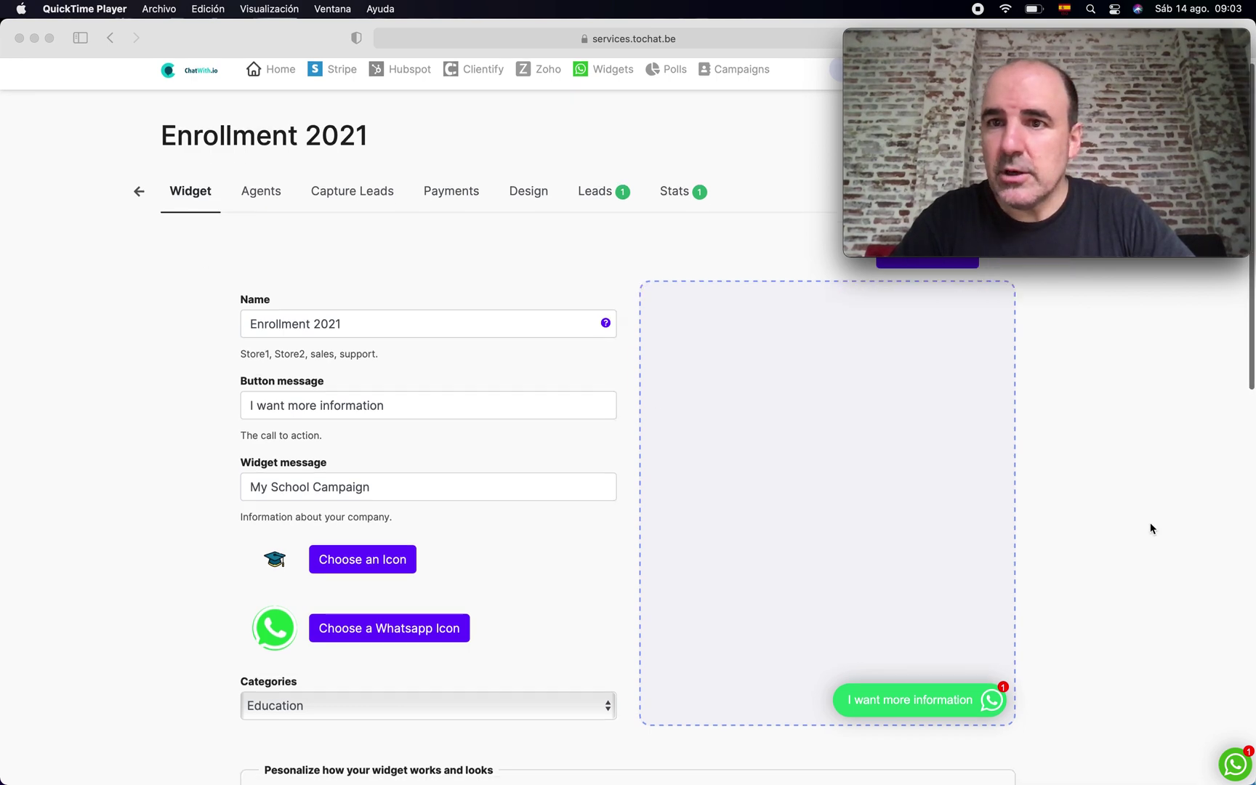
scroll(1112, 522, down, 1)
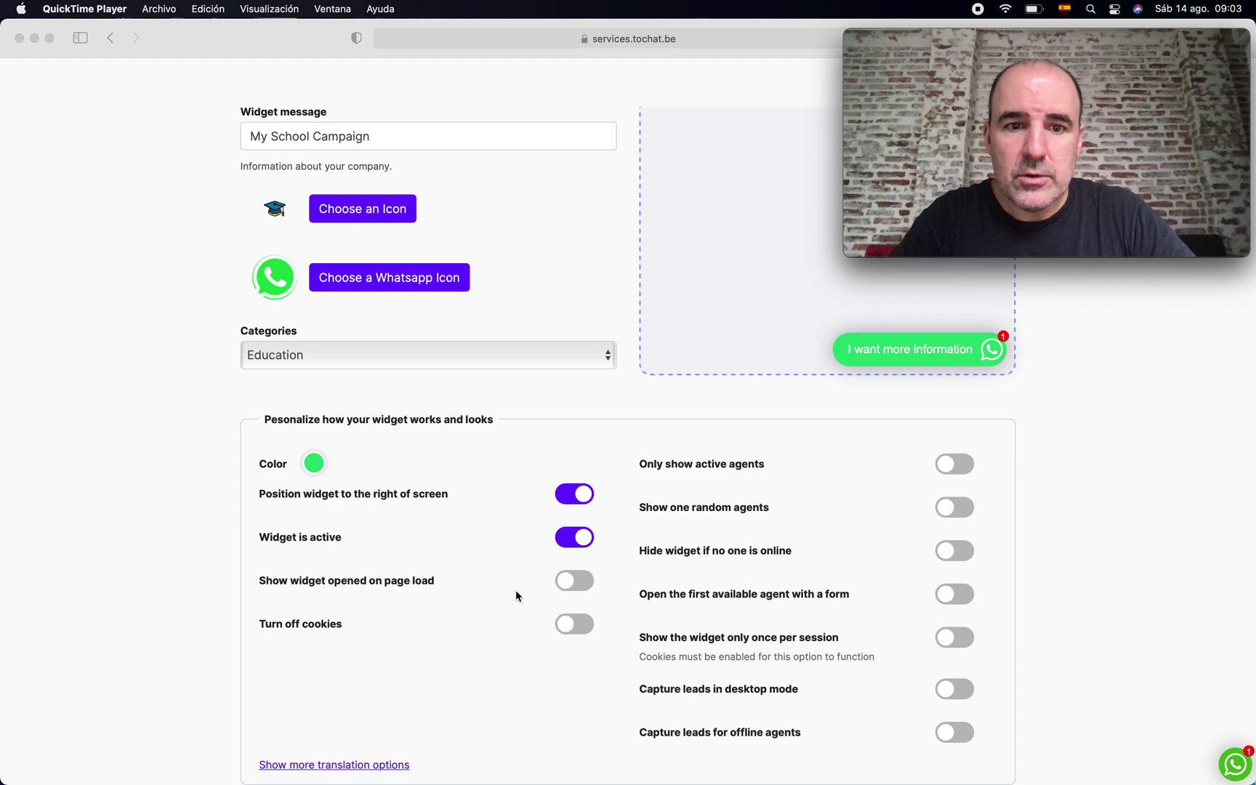
click(575, 580)
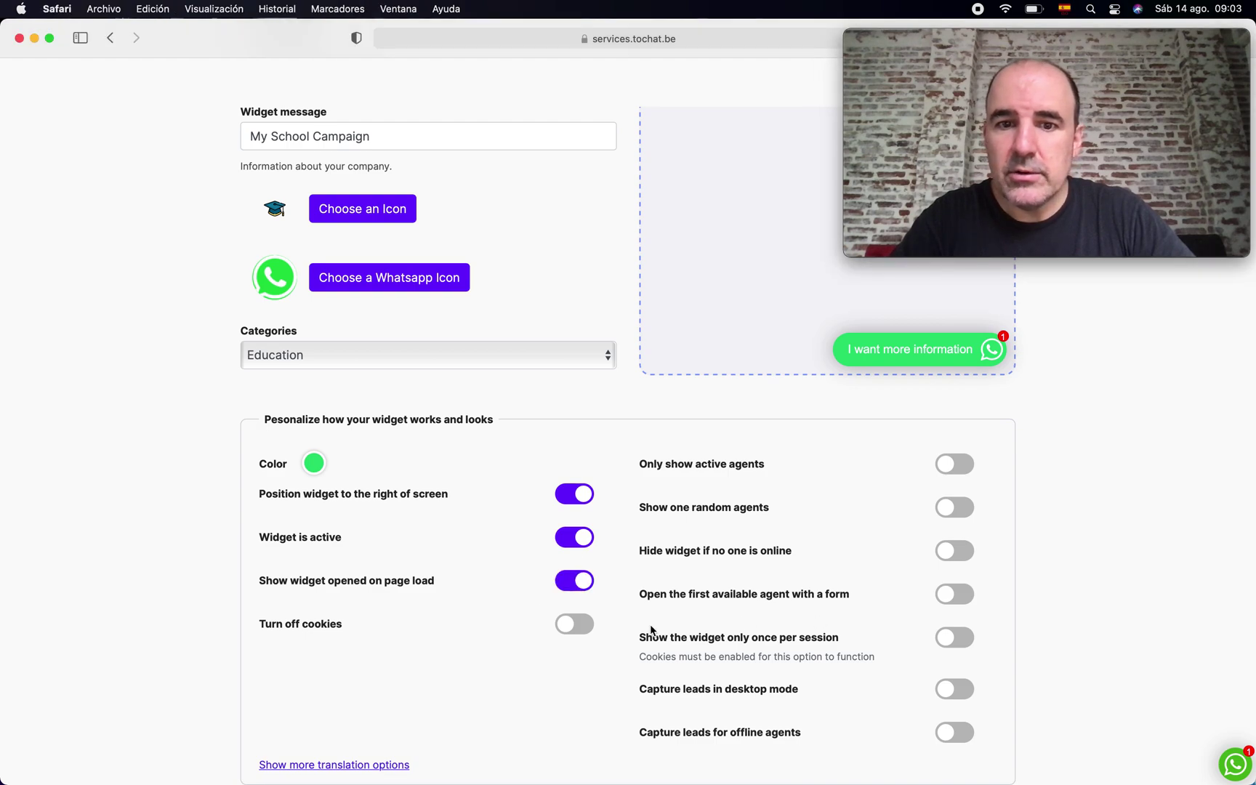
scroll(650, 629, down, 6)
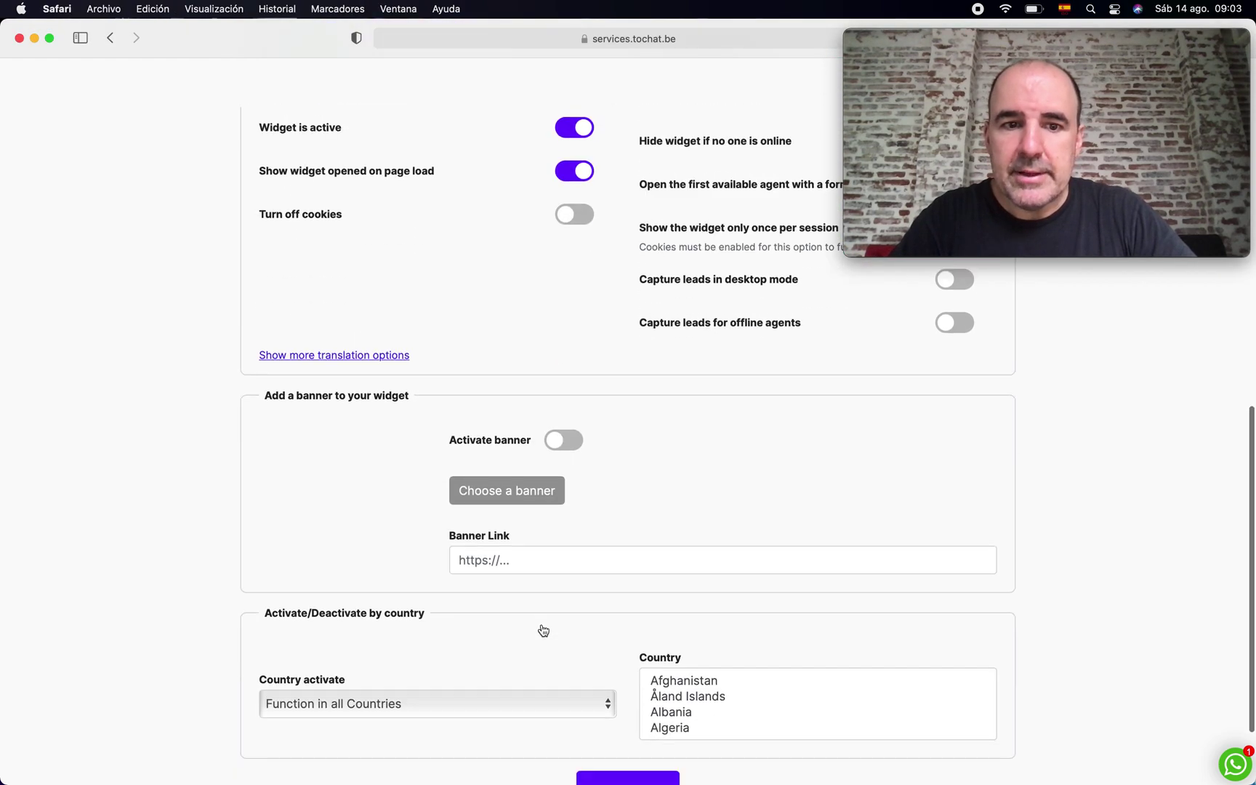
scroll(543, 630, down, 2)
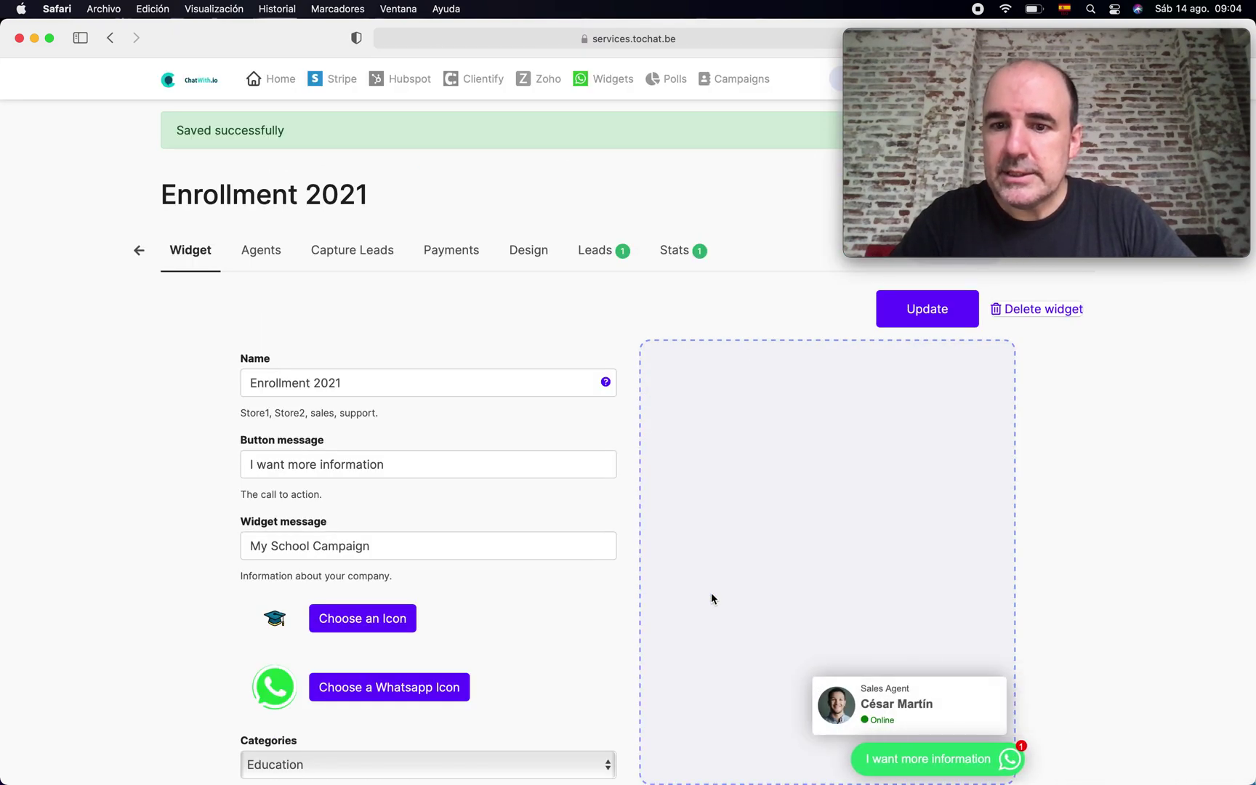
- Enable 'Open the first available agent with a form' and update the widget
scroll(712, 598, down, 3)
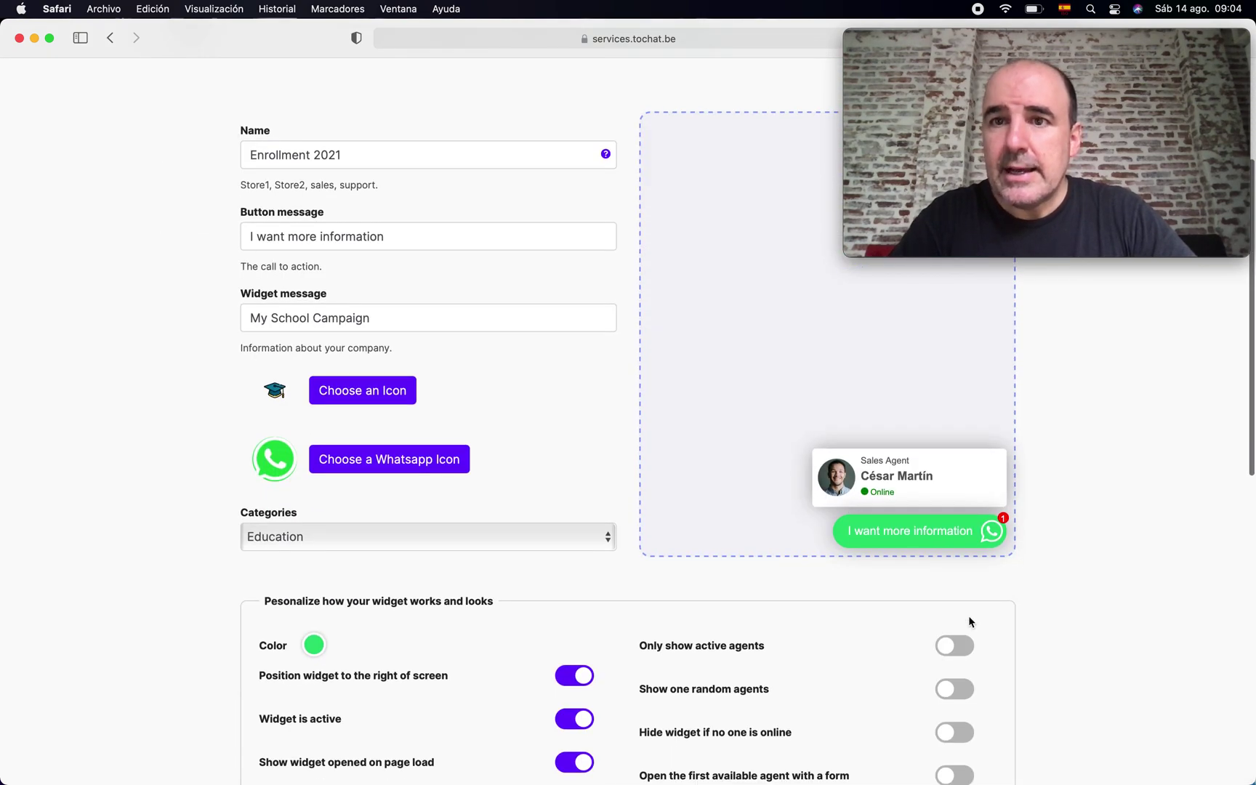
scroll(970, 621, down, 3)
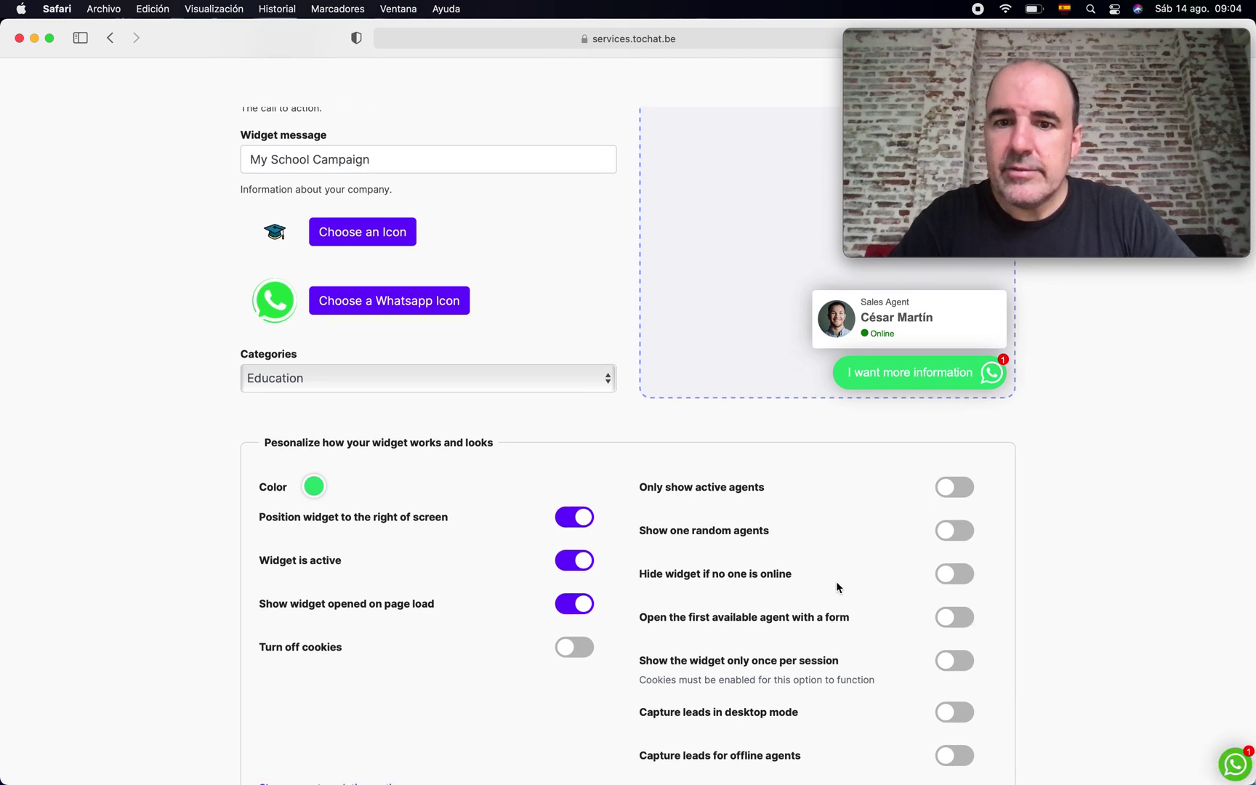
scroll(859, 587, down, 1)
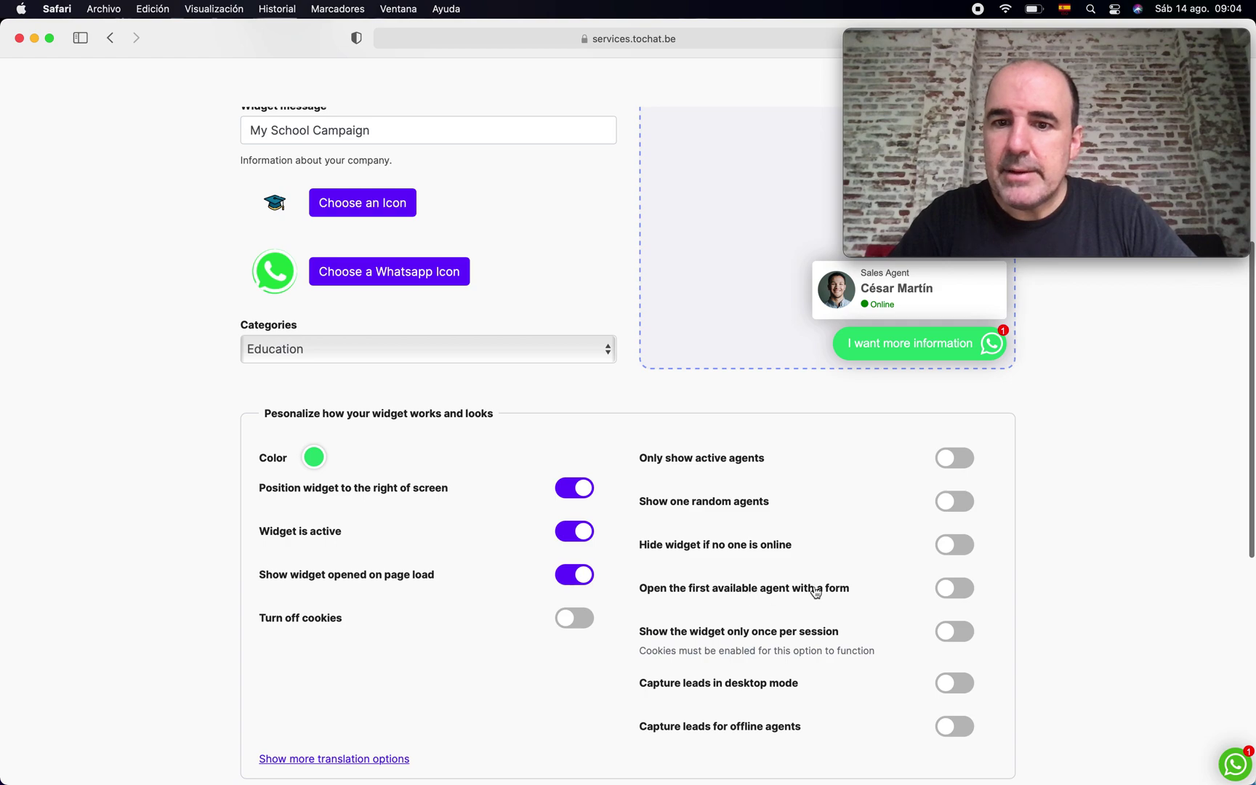
scroll(1072, 616, down, 8)
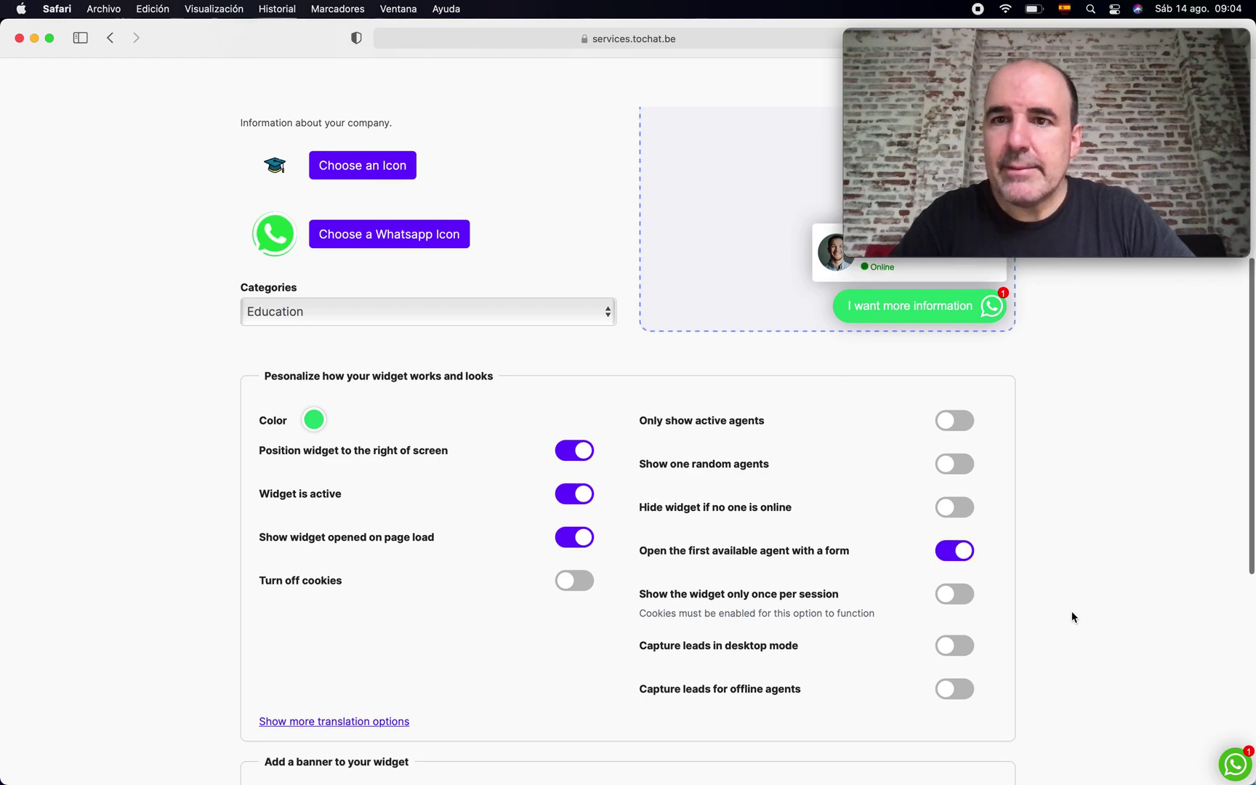
scroll(649, 620, down, 3)
click(636, 741)
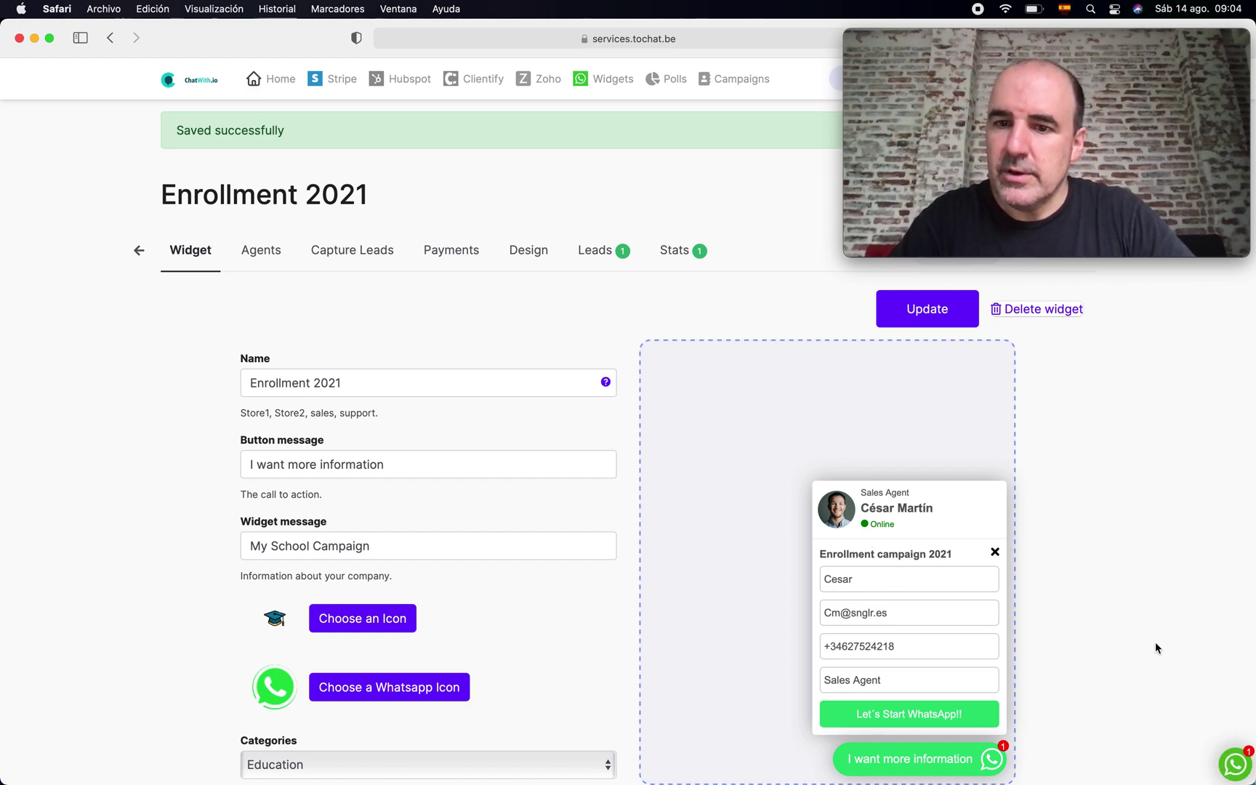
scroll(1155, 642, down, 3)
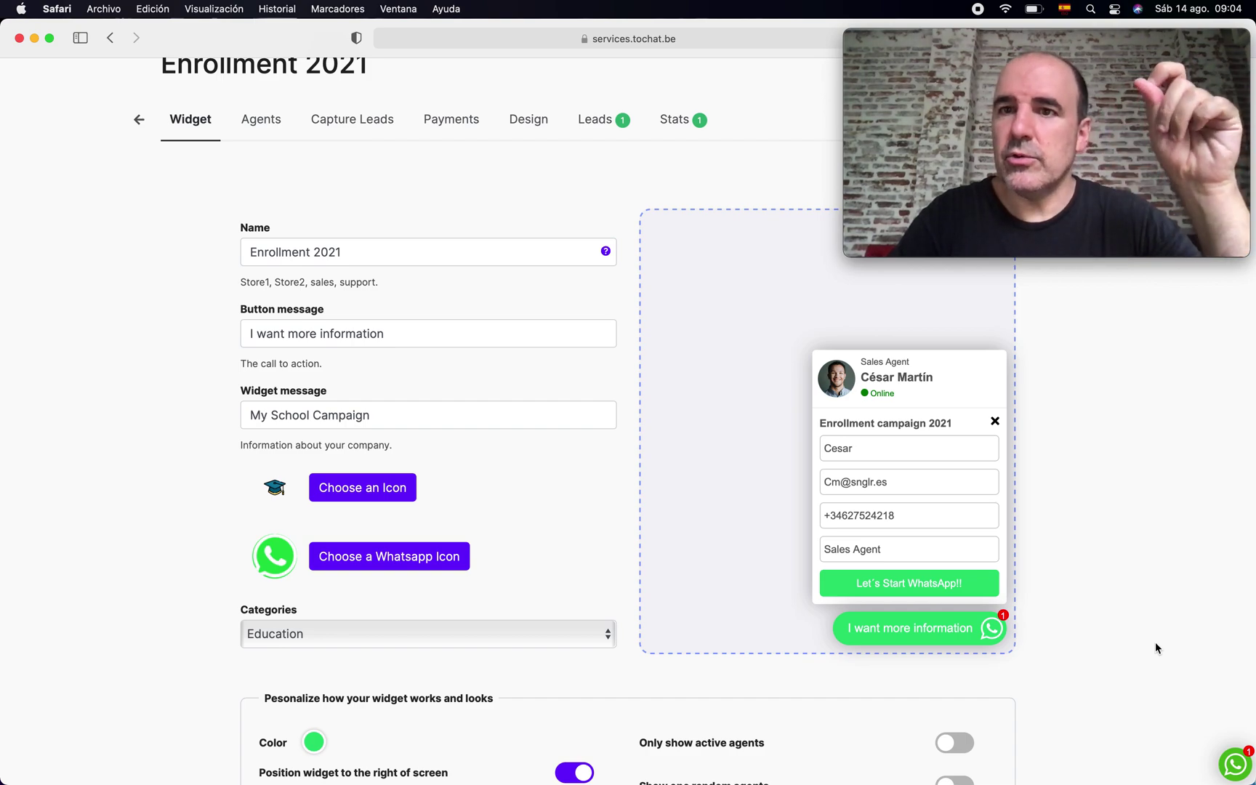
scroll(1109, 595, down, 7)
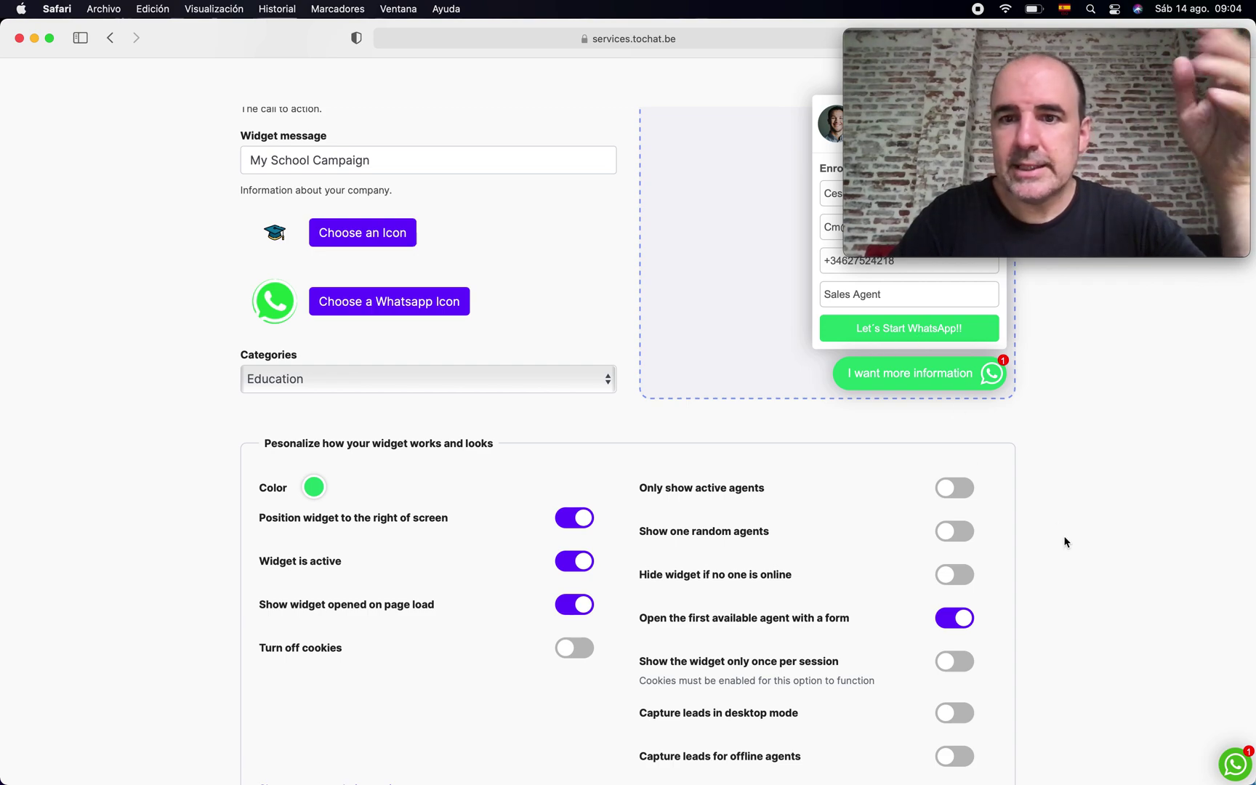
scroll(1064, 541, down, 3)
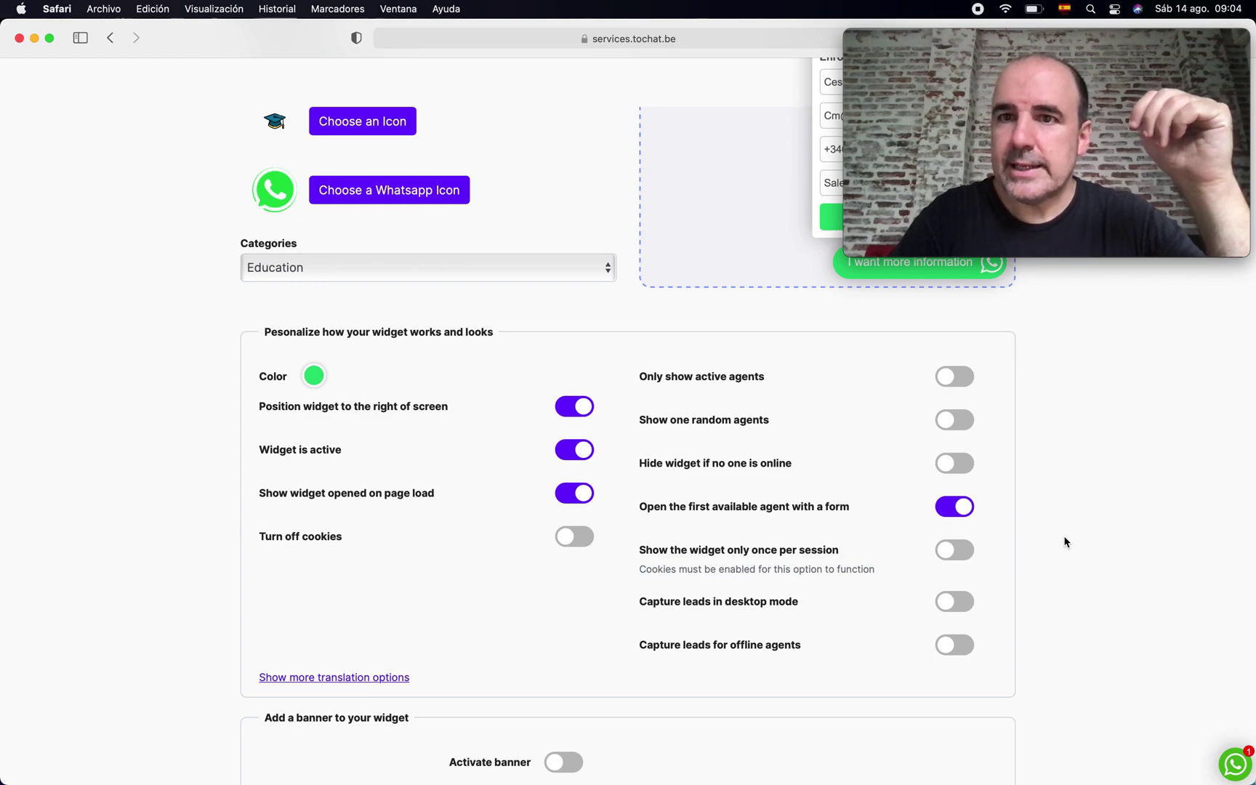
scroll(1065, 541, down, 10)
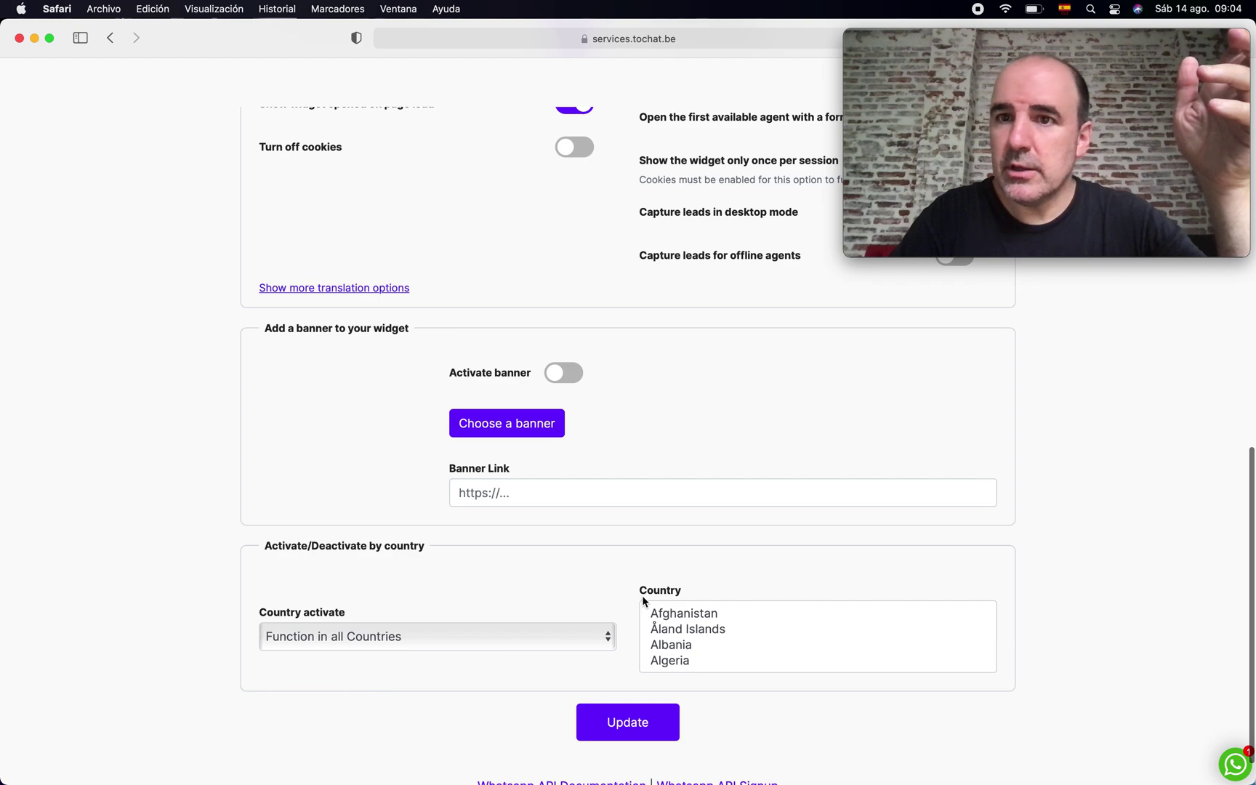
scroll(642, 595, up, 20)
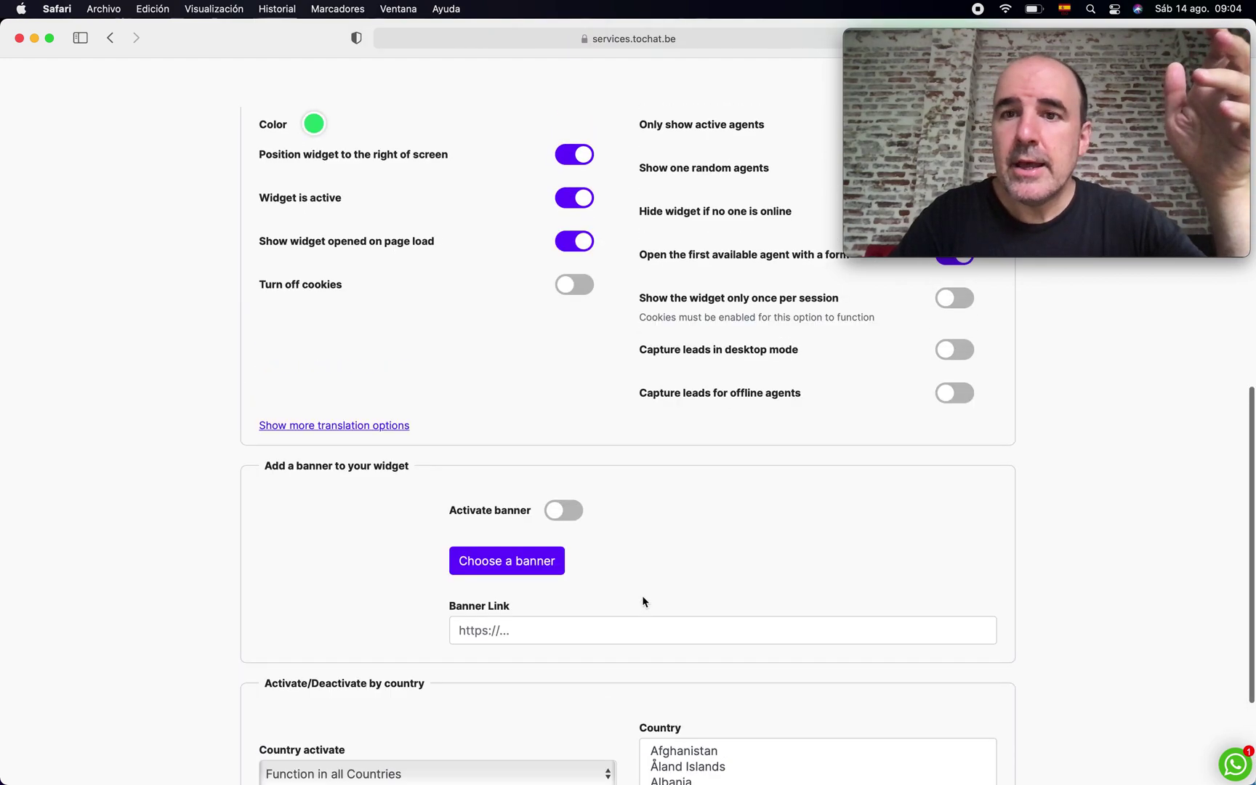
scroll(643, 602, up, 2)
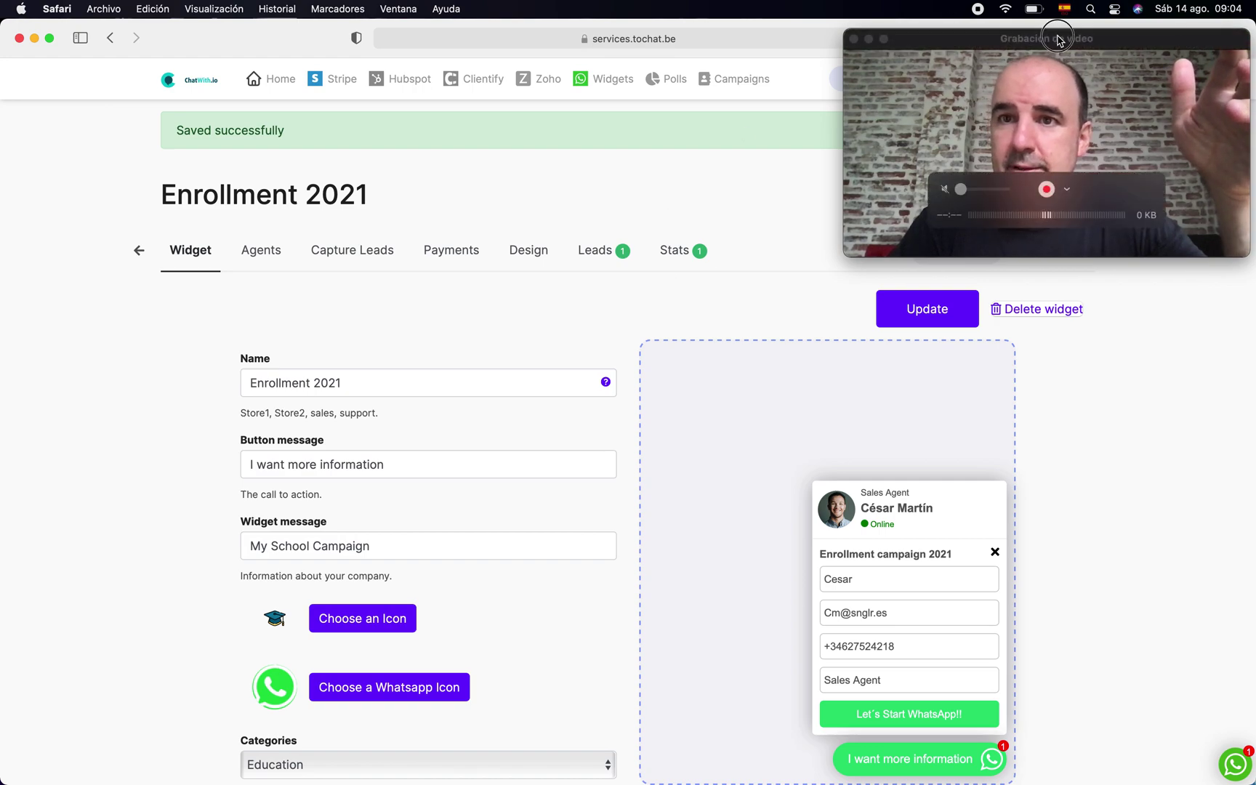
drag(1028, 29, 234, 35)
click(847, 186)
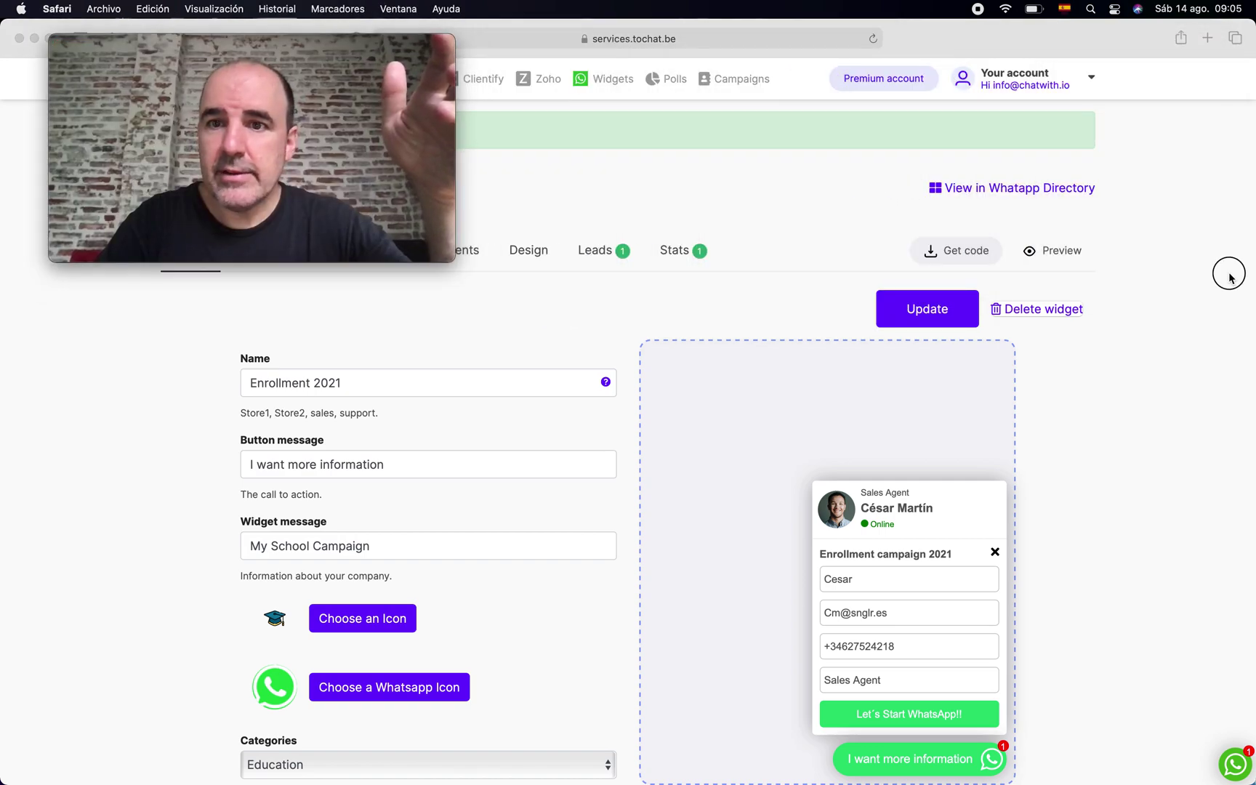
click(931, 254)
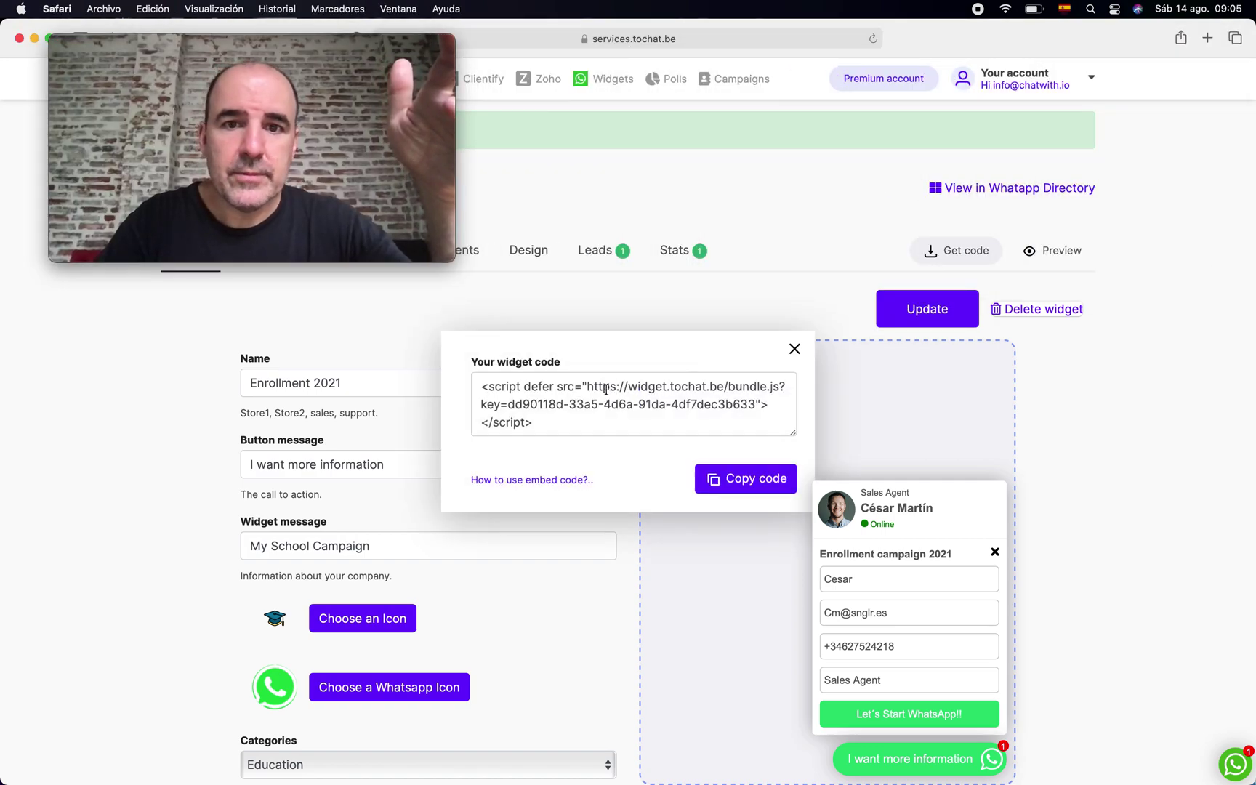
click(621, 405)
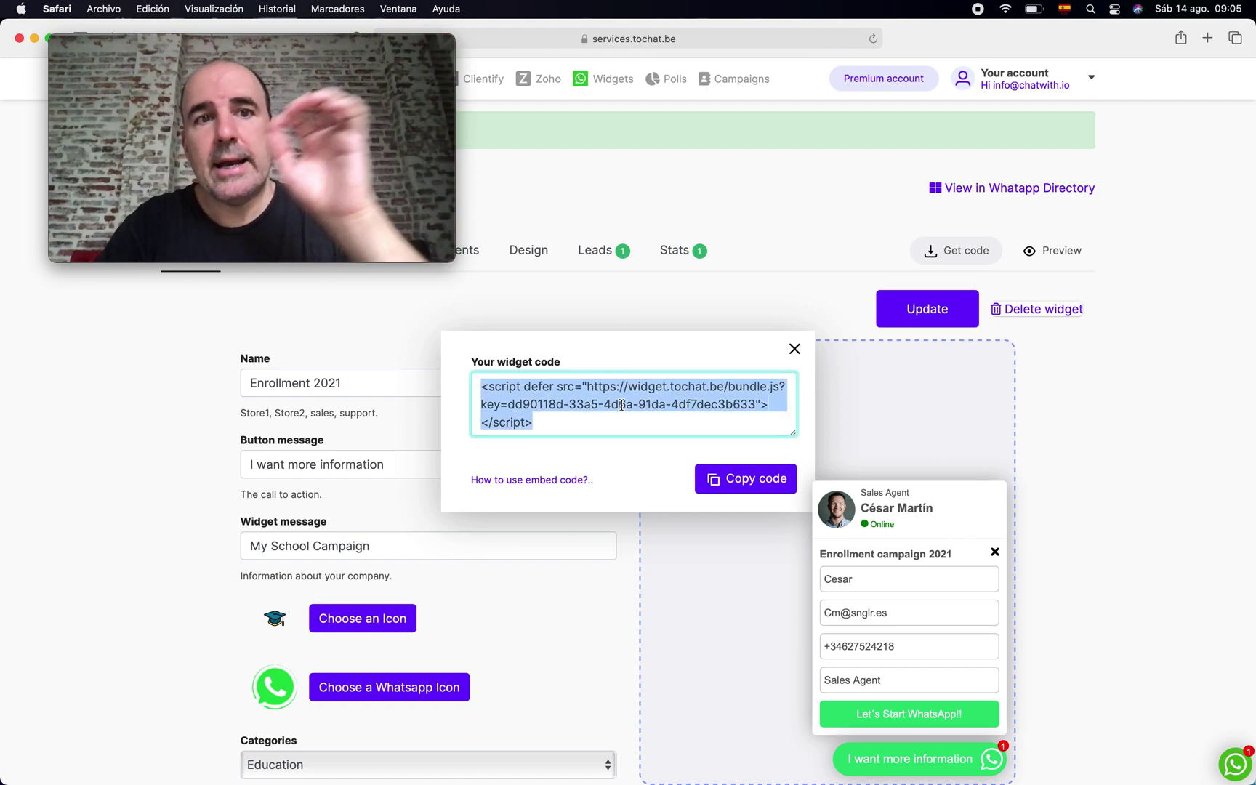
click(794, 349)
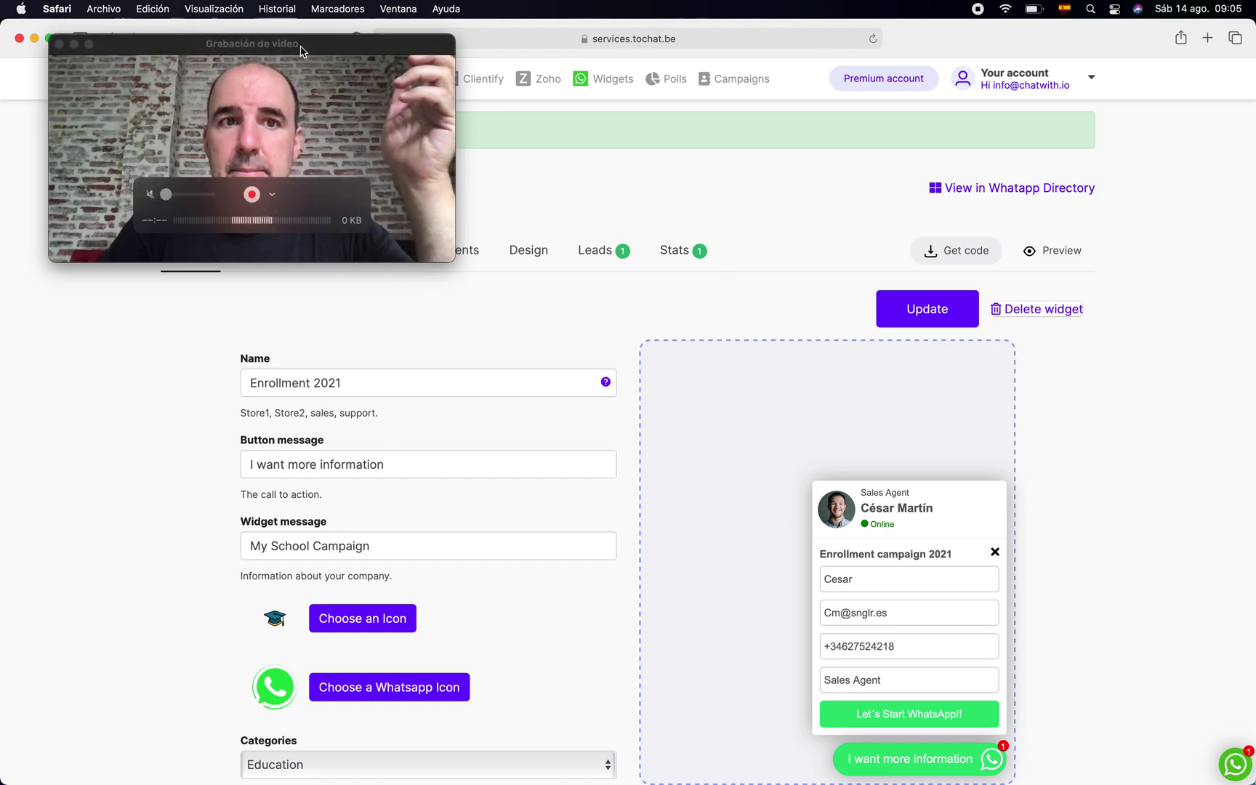
drag(300, 50, 1090, 46)
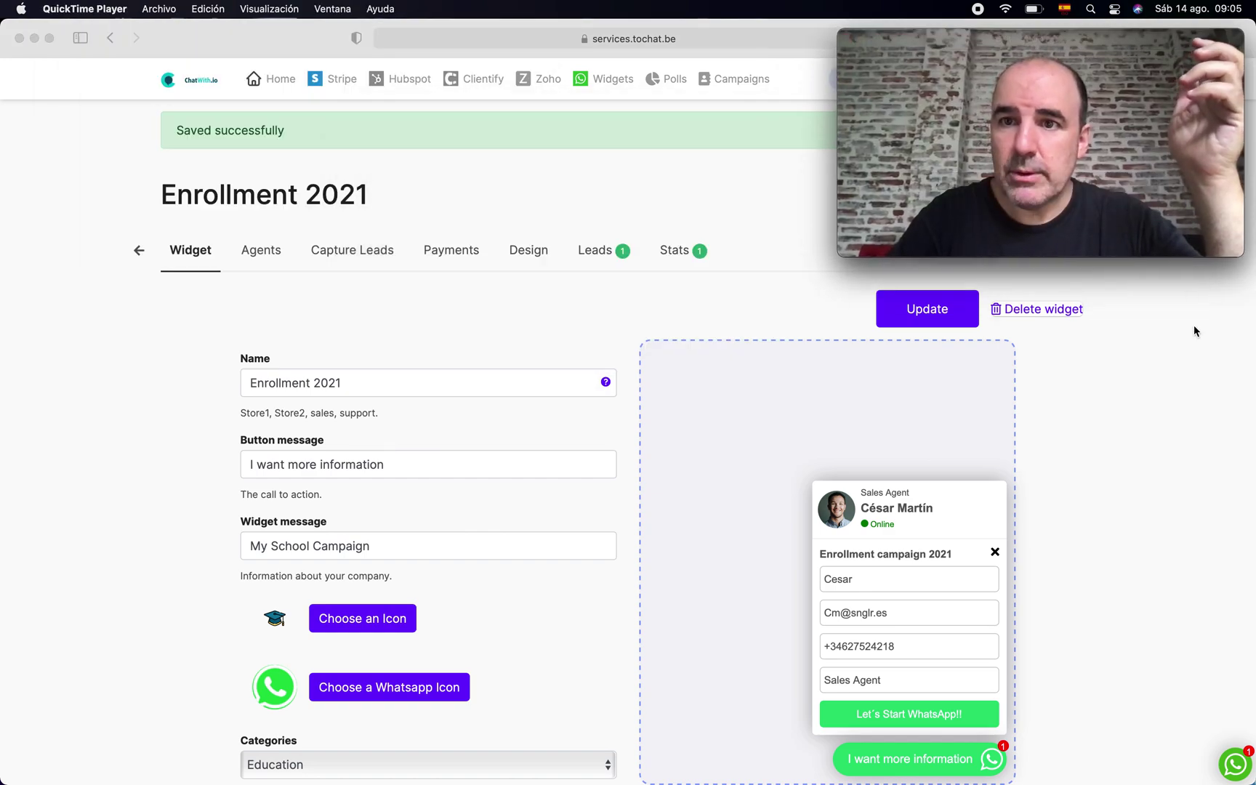
click(280, 261)
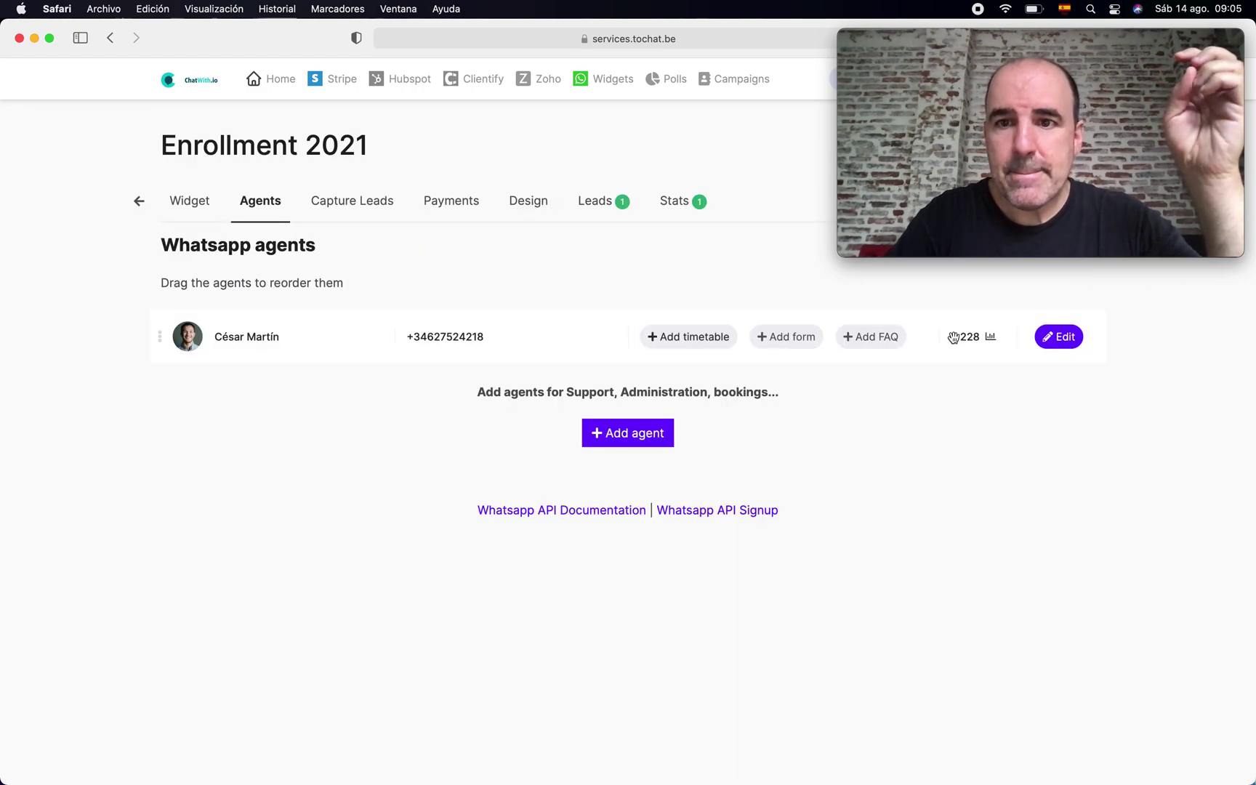
- Edit the sales agent and select all of its single-agent embed code
click(1063, 337)
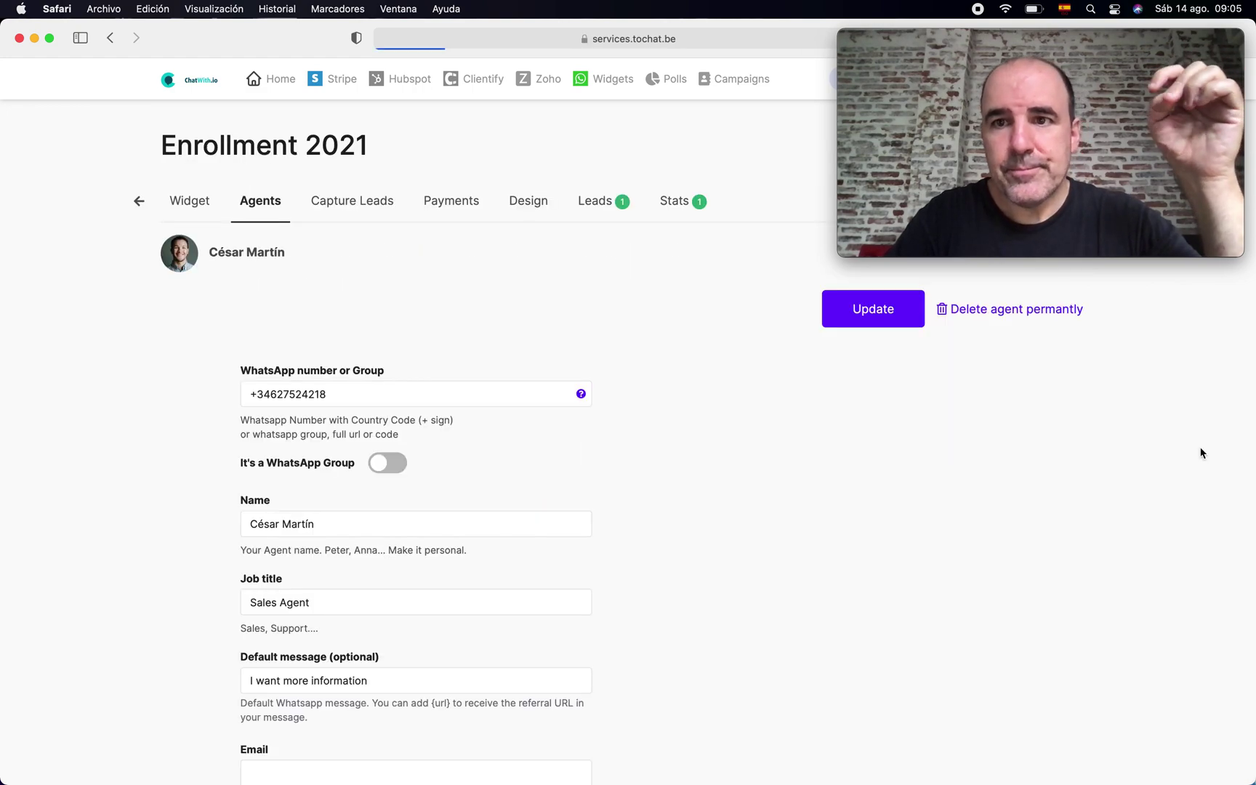
scroll(1200, 448, down, 5)
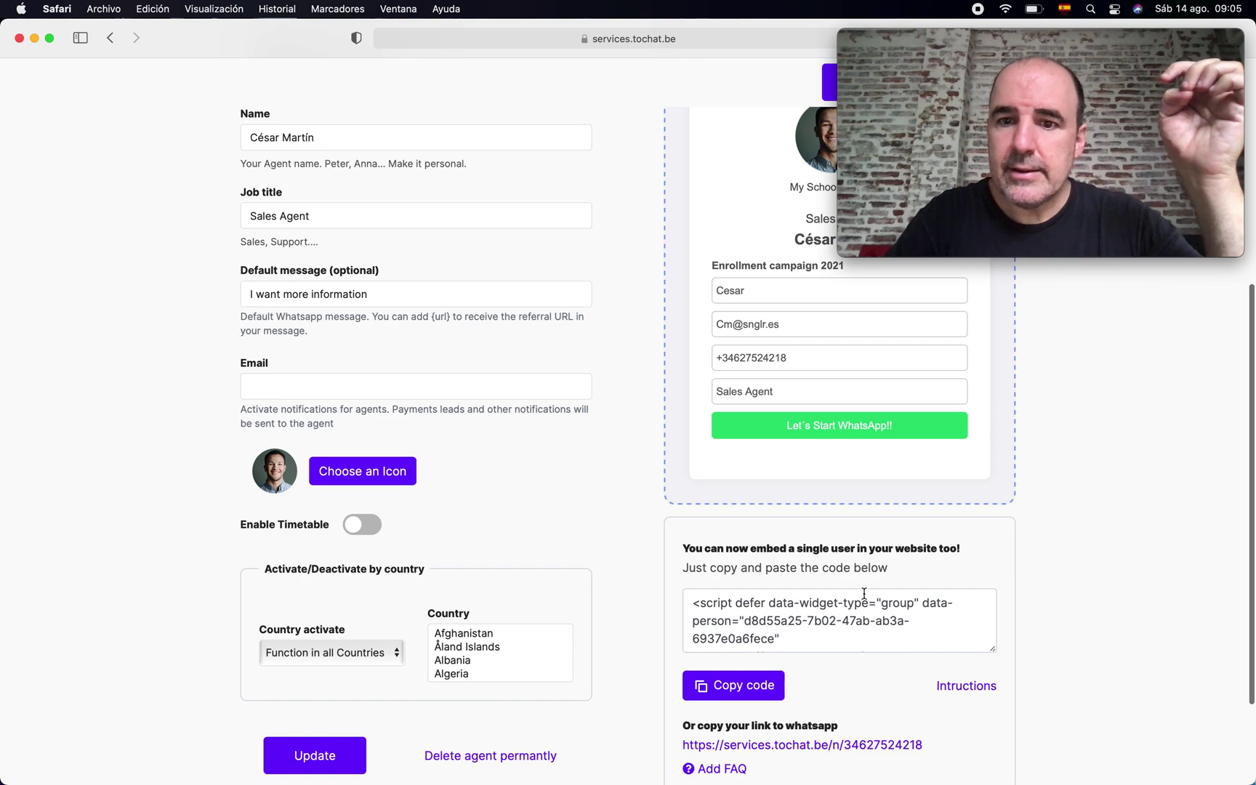
click(827, 609)
key(super+a)
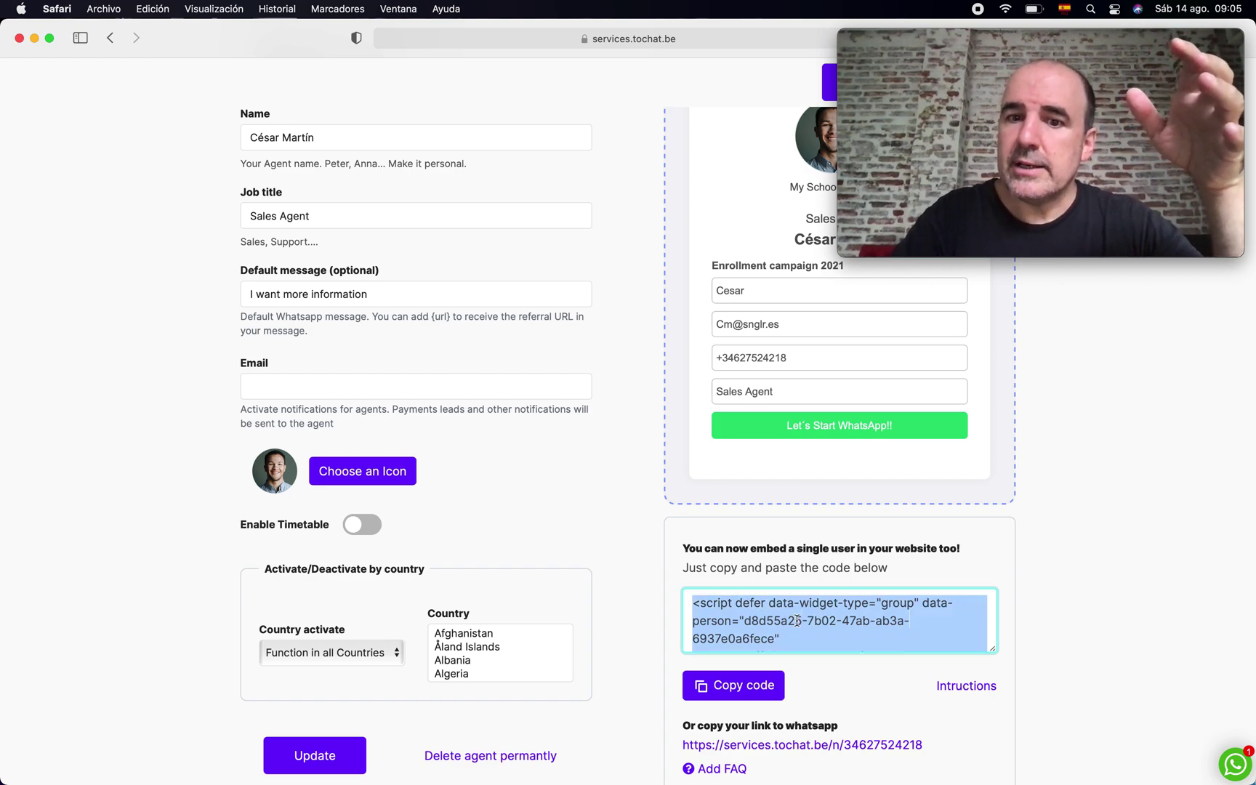
- Review the rest of the agent edit page and open a new browser tab
scroll(993, 561, down, 2)
scroll(992, 561, up, 7)
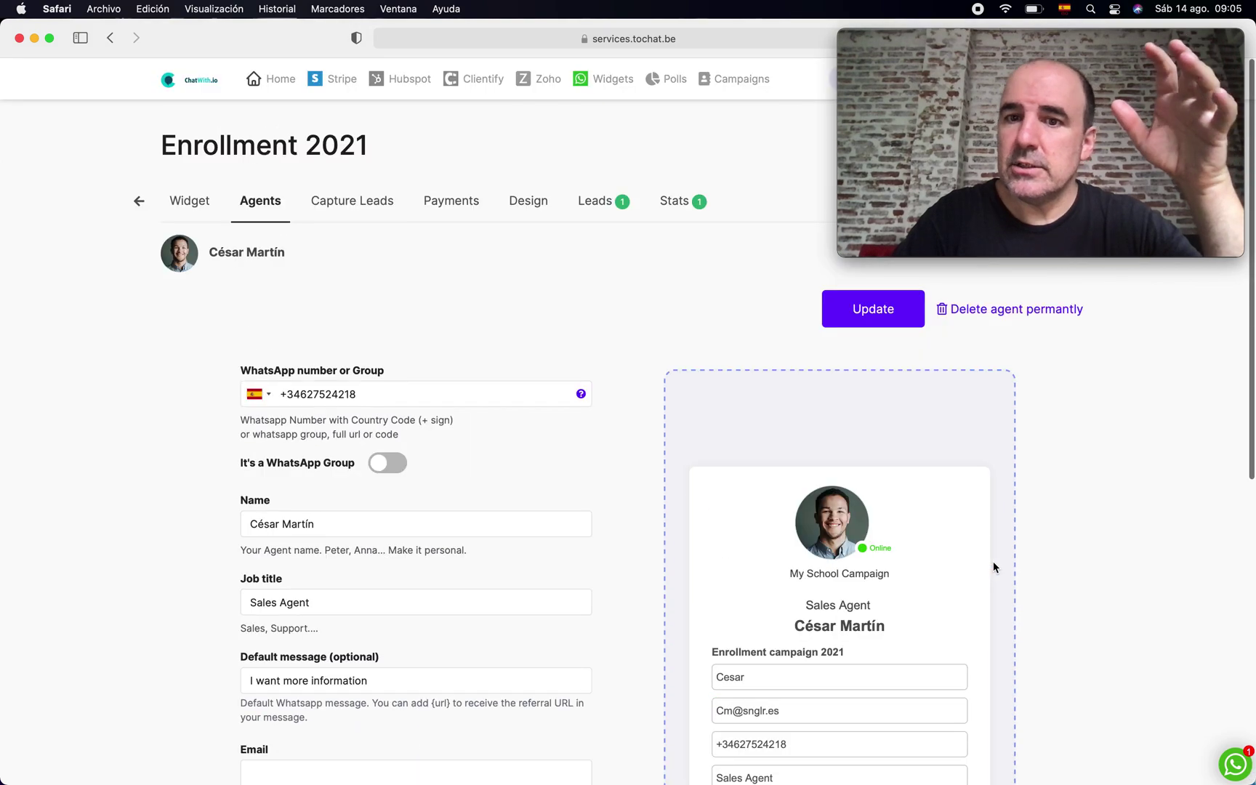
scroll(993, 562, down, 3)
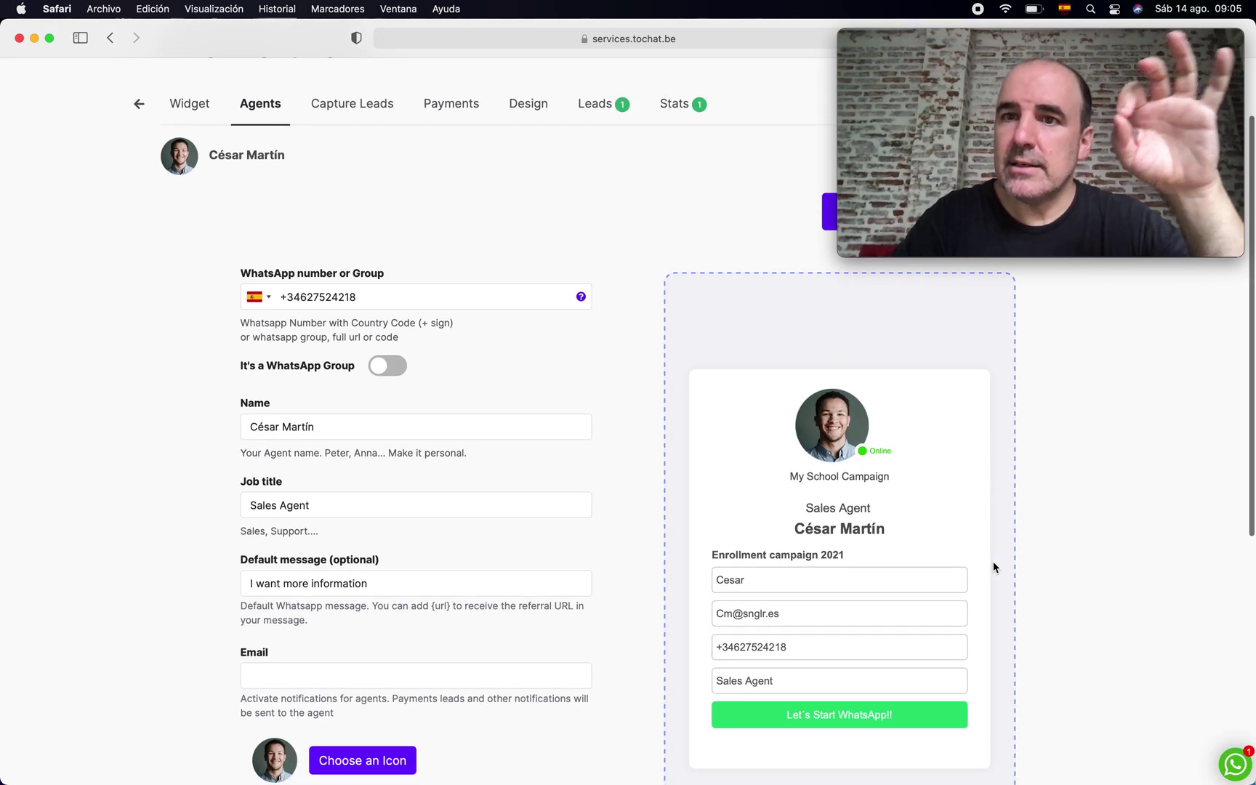
scroll(993, 566, down, 2)
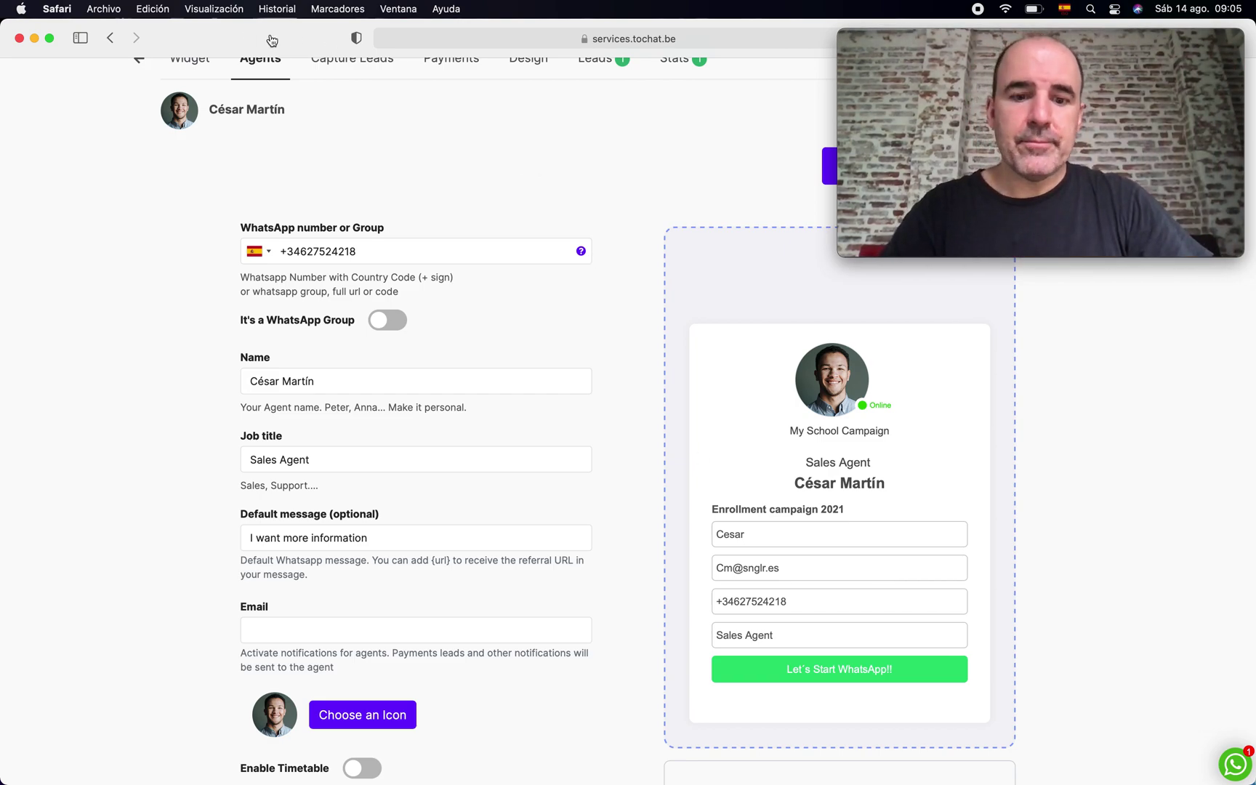
key(super+t)
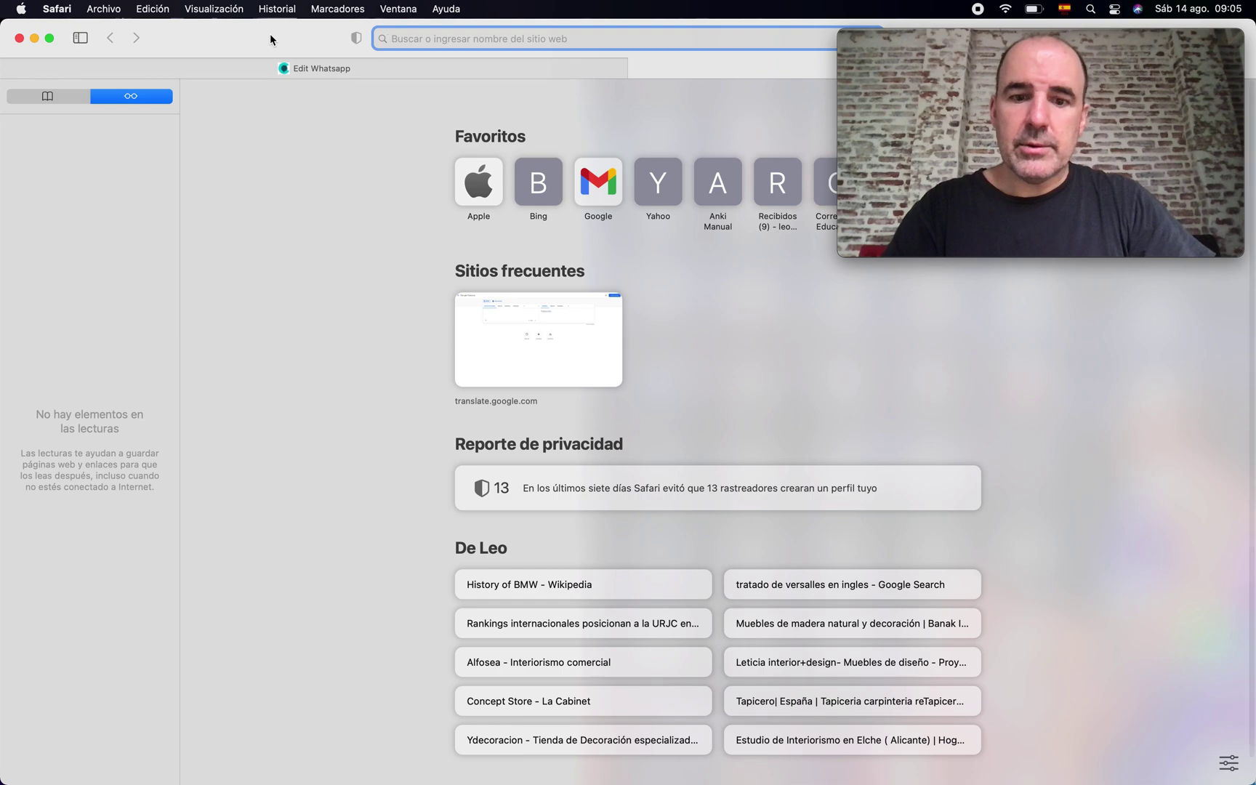
- Load the tochat.be website by entering 'tochat' in the address bar
text(tochat)
key(Return)
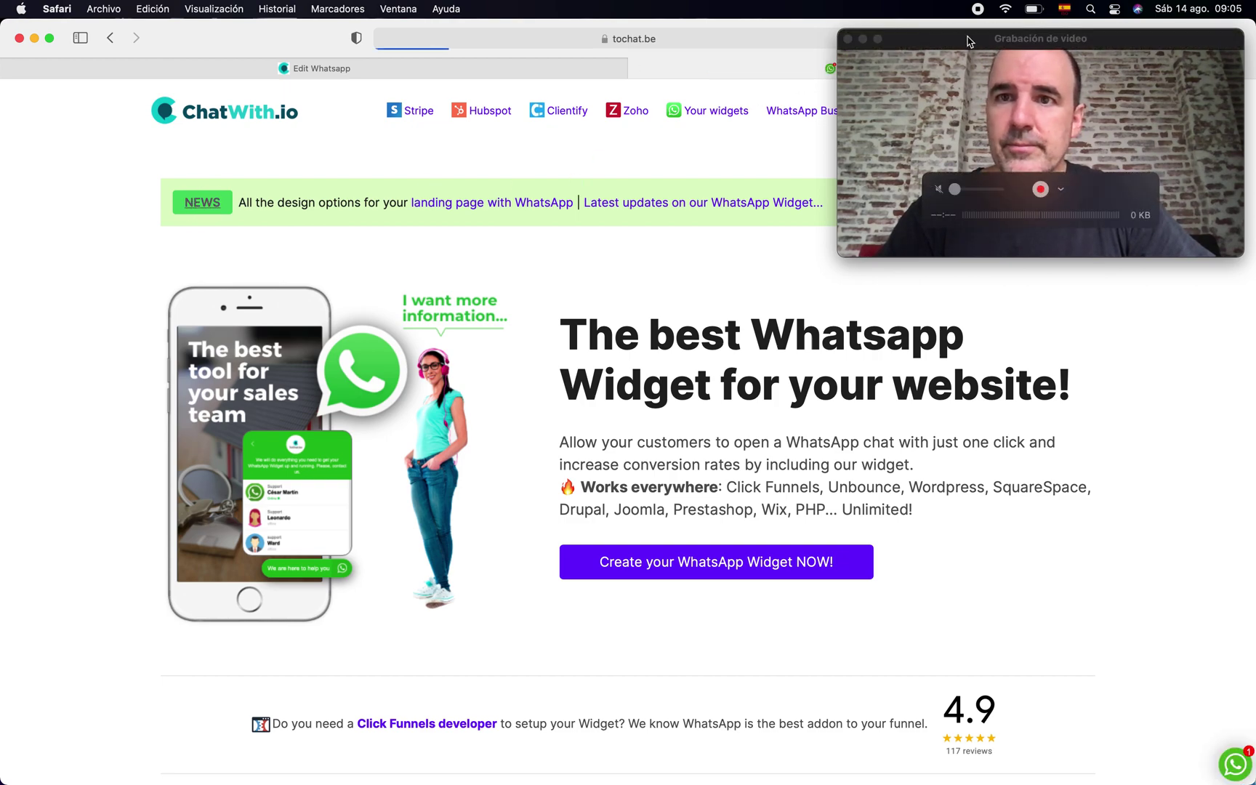
drag(968, 42, 184, 297)
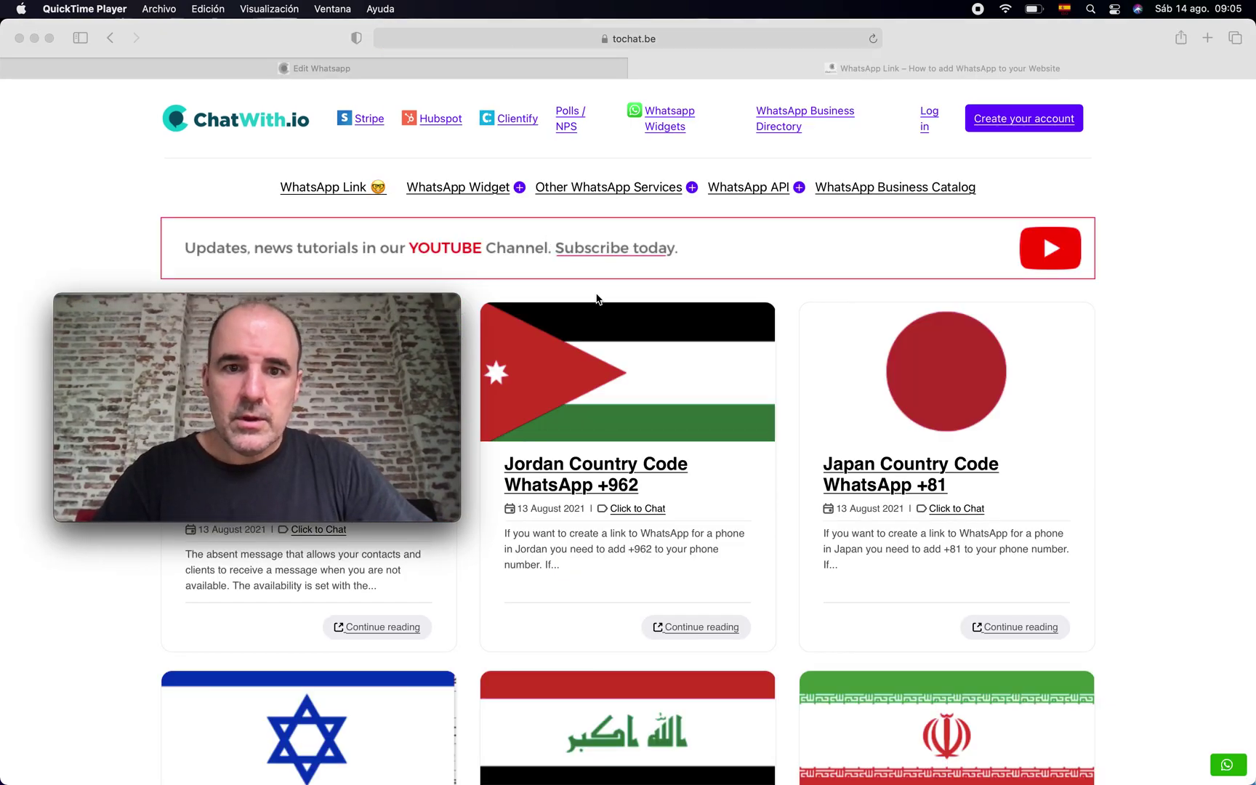
- Open the 'Jordan Country Code WhatsApp +962' post and view its embedded Sales agent form
click(609, 465)
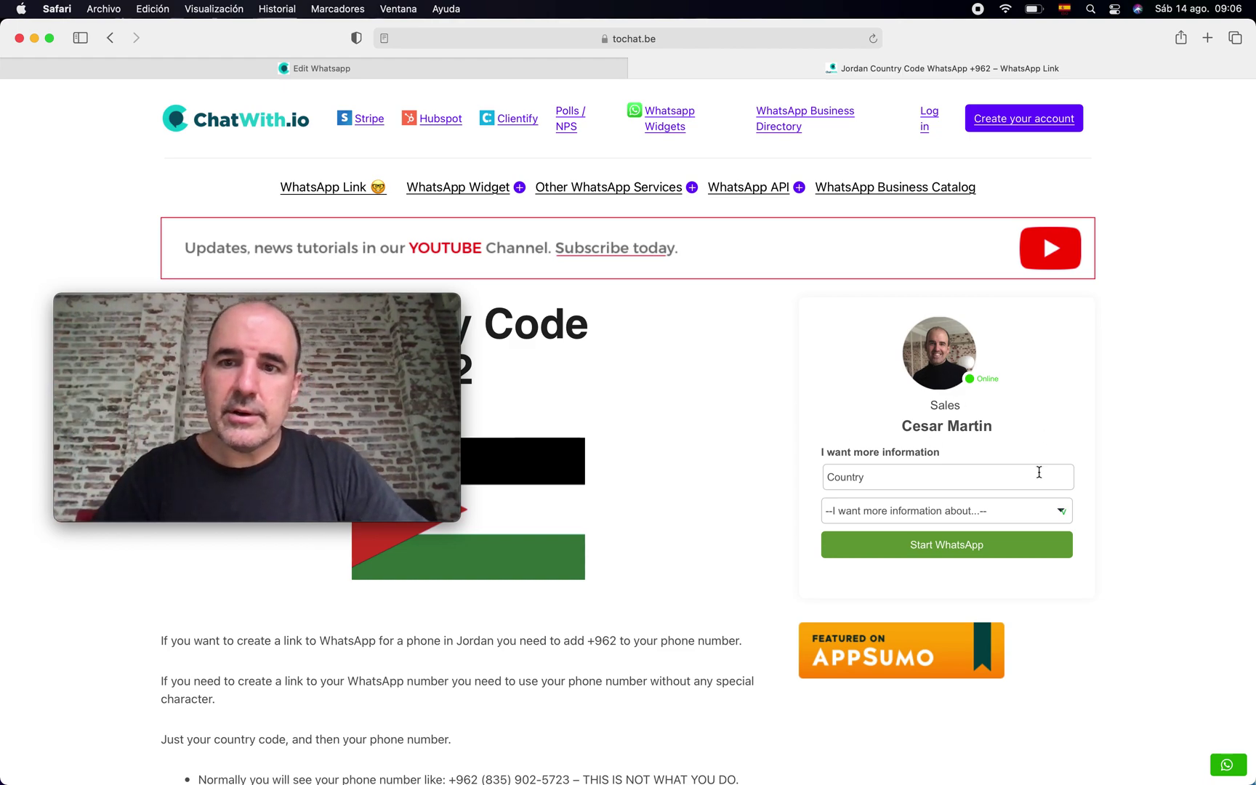
click(326, 295)
drag(326, 295, 1118, 28)
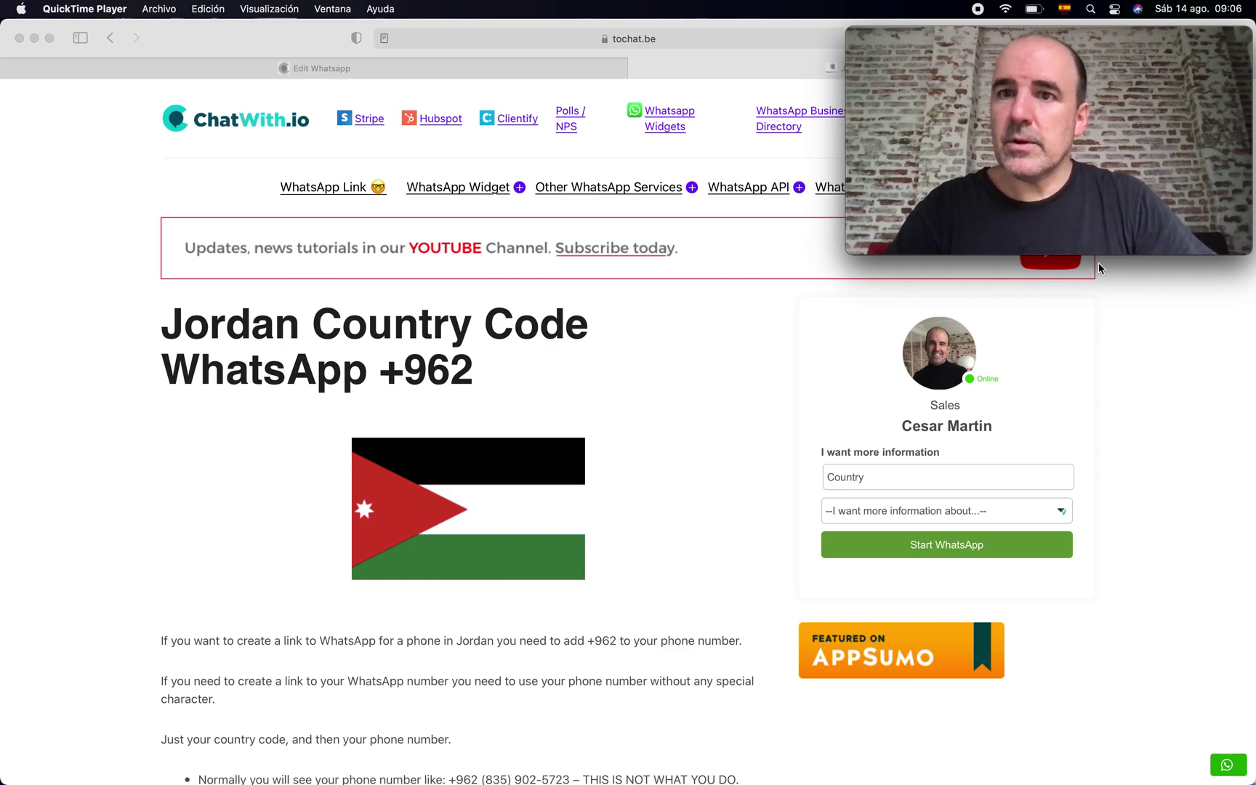
mouse_move(1037, 185)
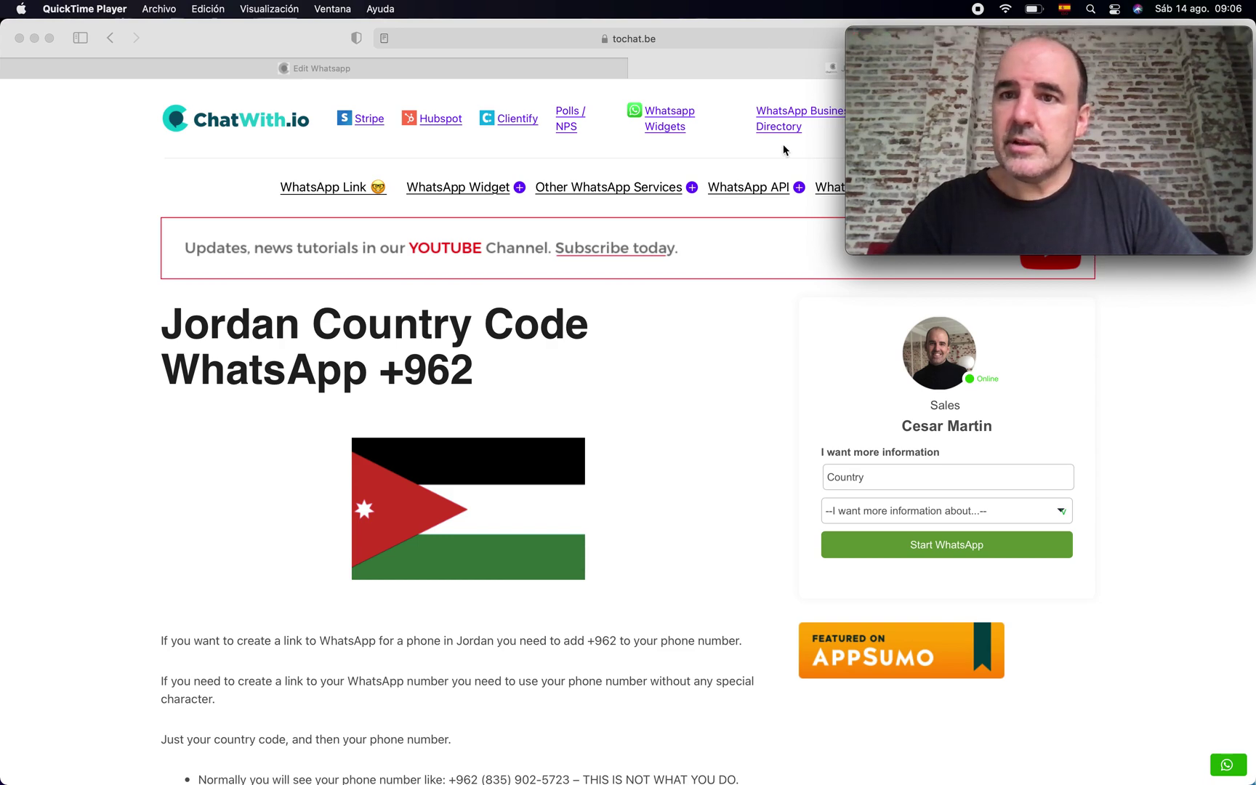